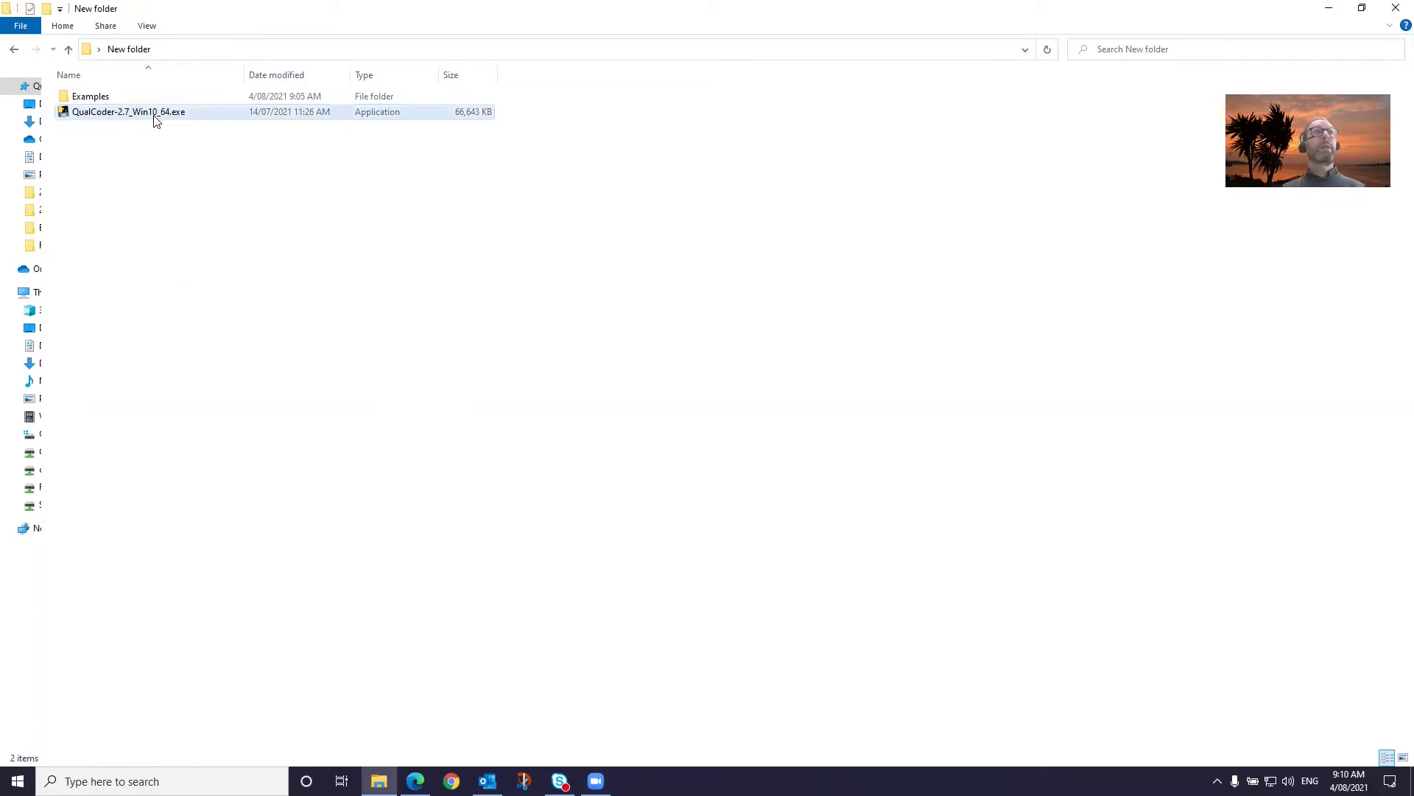
- Launch QualCoder from QualCoder-2.7_Win10_64.exe and minimise its console window
{"action": "double_click", "coordinate": [105, 116]}
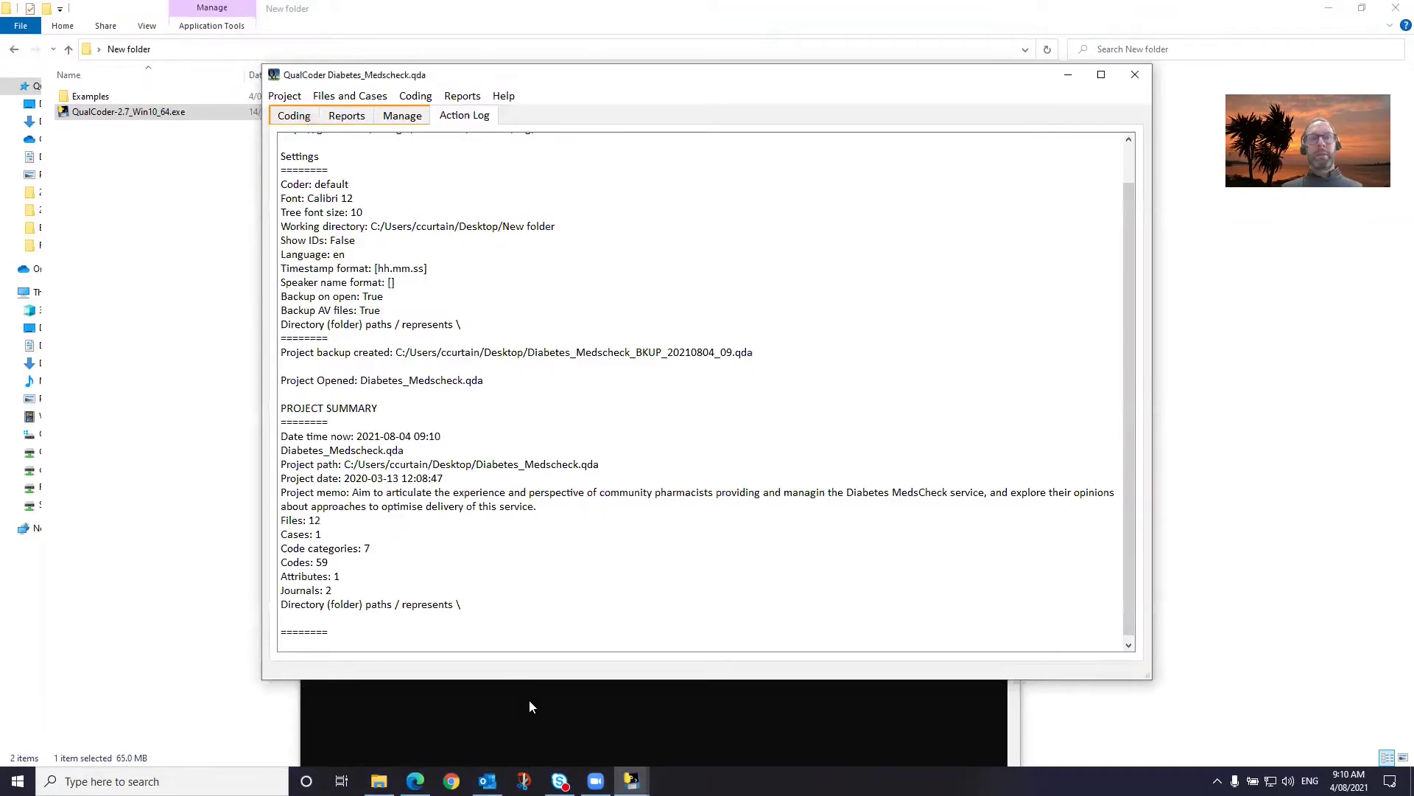
{"action": "left_click", "coordinate": [529, 701]}
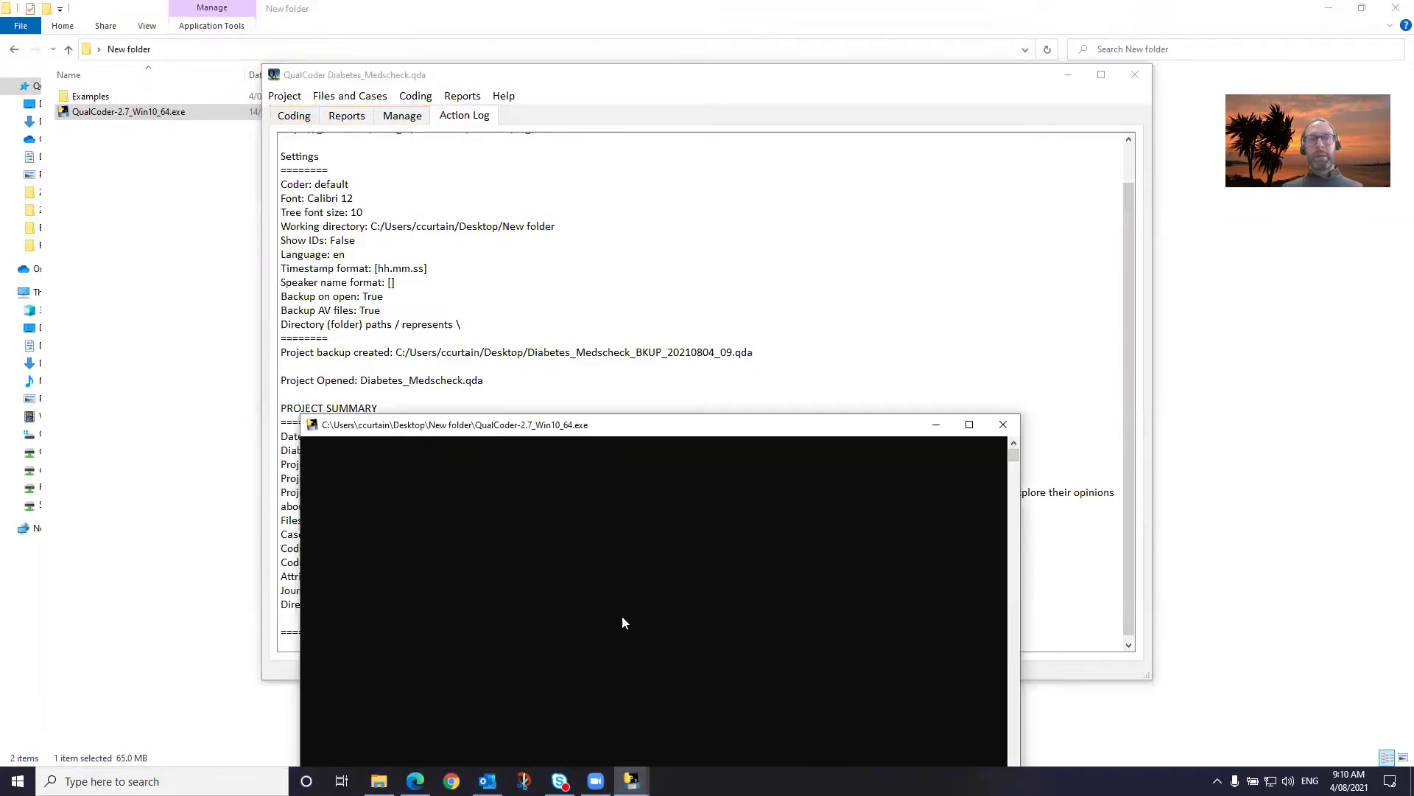
{"action": "left_click", "coordinate": [936, 431]}
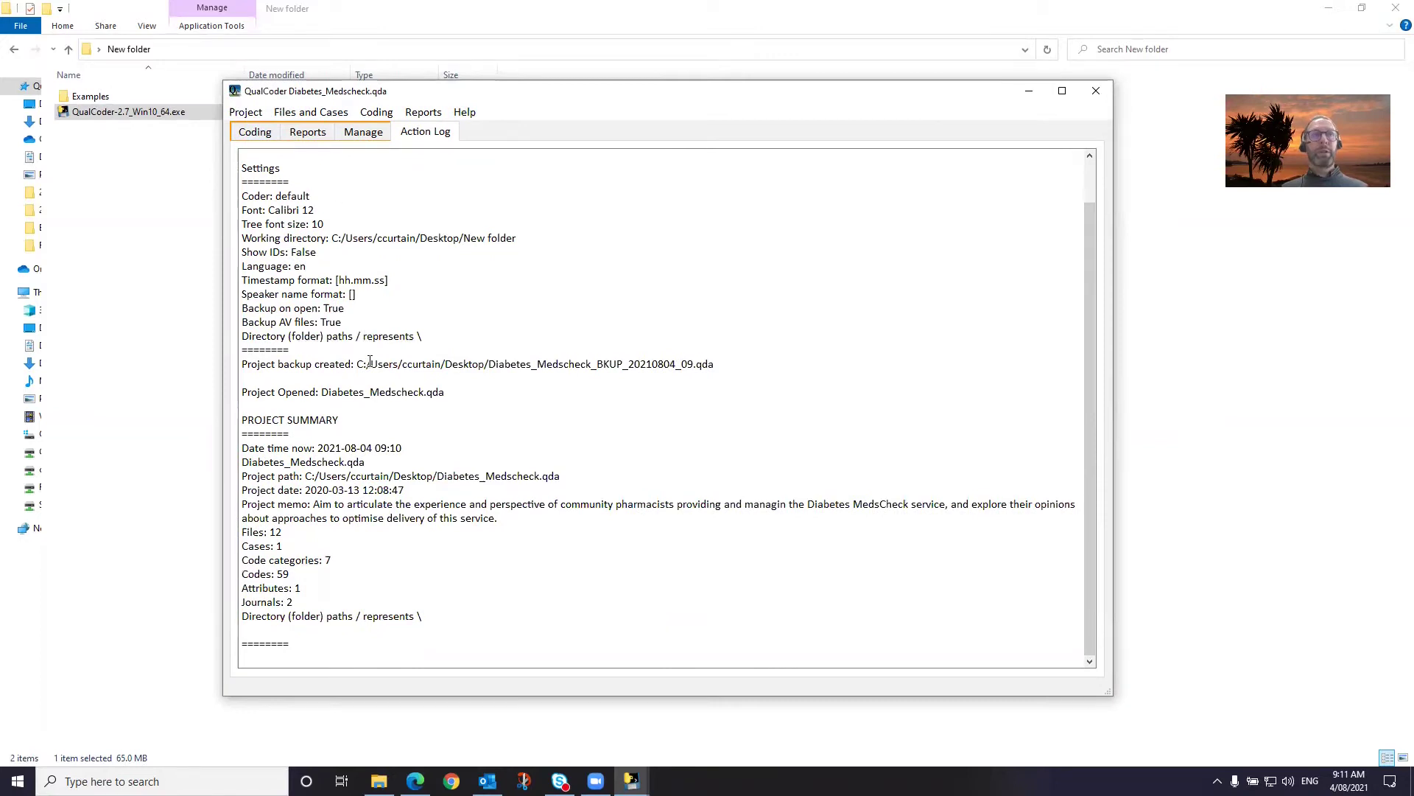
- Review the startup entries in the action log and close the Diabetes_Medscheck.qda project
{"action": "scroll", "coordinate": [306, 234], "scroll_direction": "up", "scroll_amount": 1}
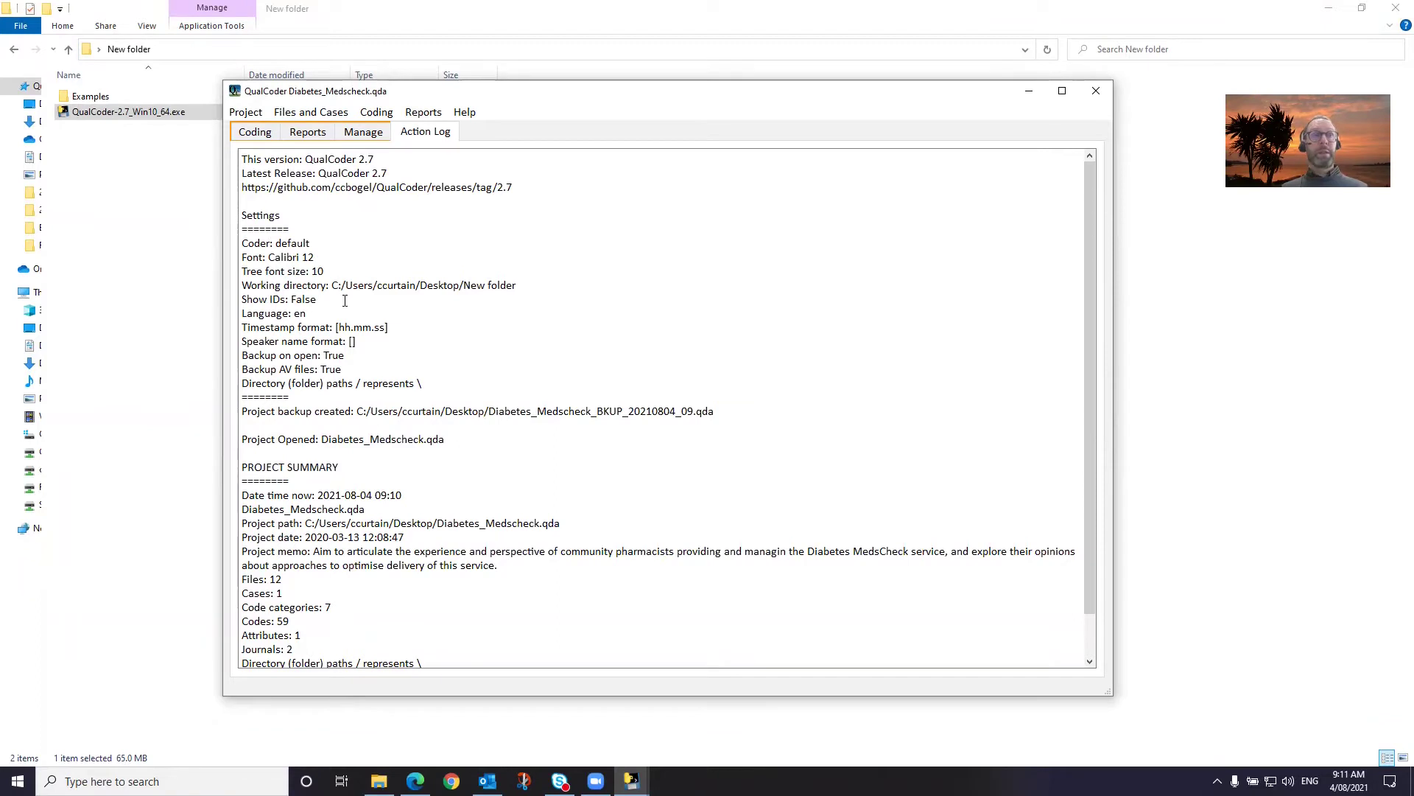
{"action": "scroll", "coordinate": [333, 460], "scroll_direction": "down", "scroll_amount": 1}
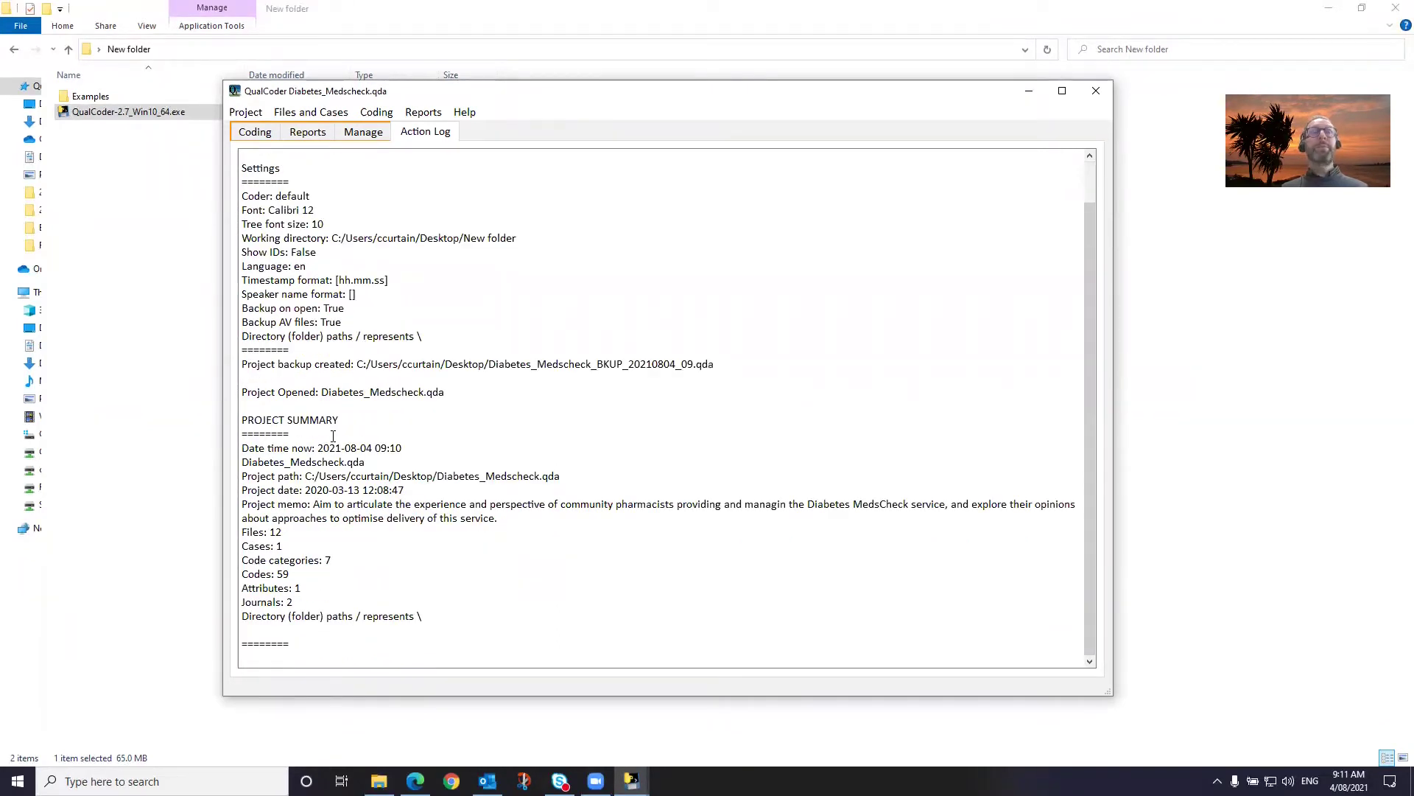
{"action": "scroll", "coordinate": [333, 436], "scroll_direction": "up", "scroll_amount": 1}
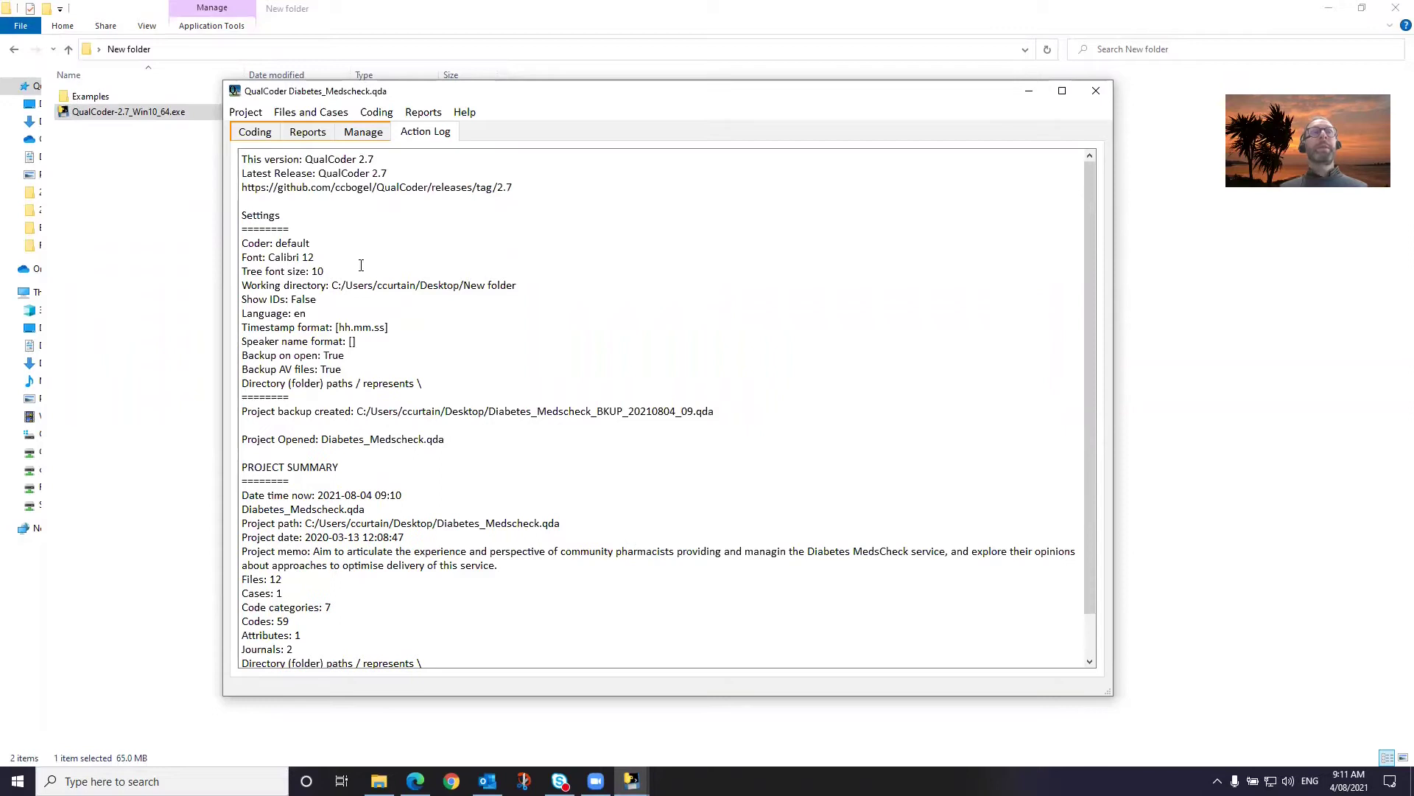
{"action": "left_click", "coordinate": [244, 117]}
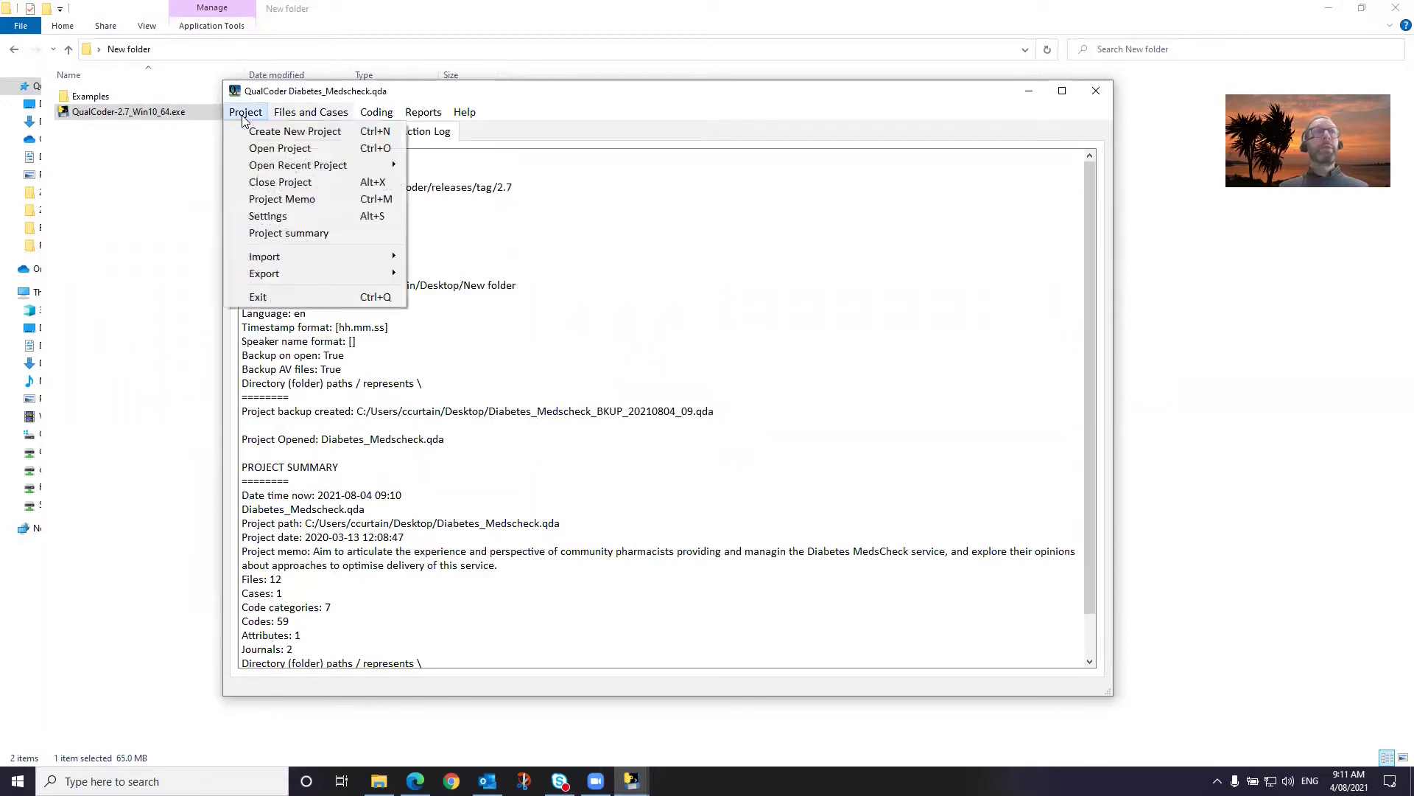
{"action": "left_click", "coordinate": [263, 184]}
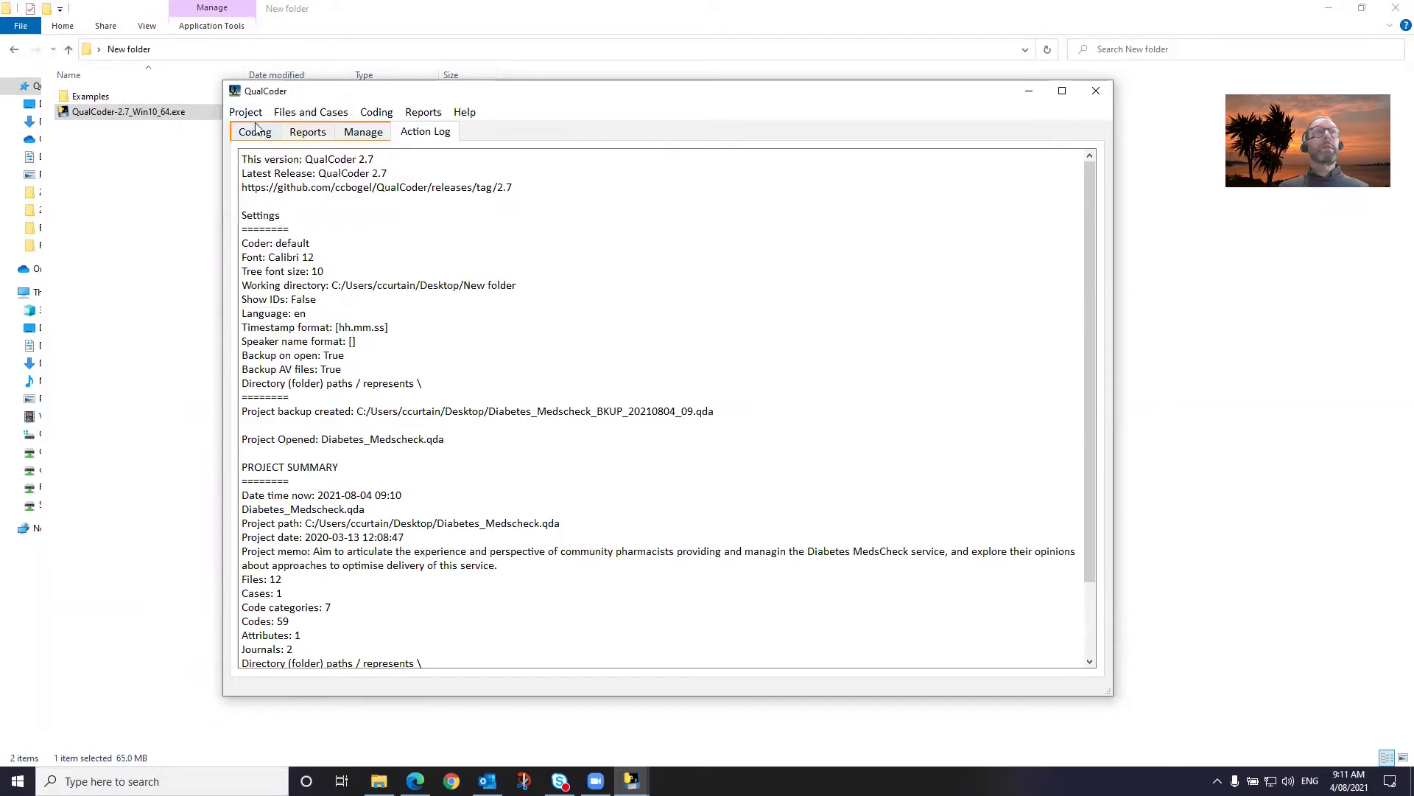
- Create a new project named test2 in the Desktop's New folder
{"action": "left_click", "coordinate": [248, 113]}
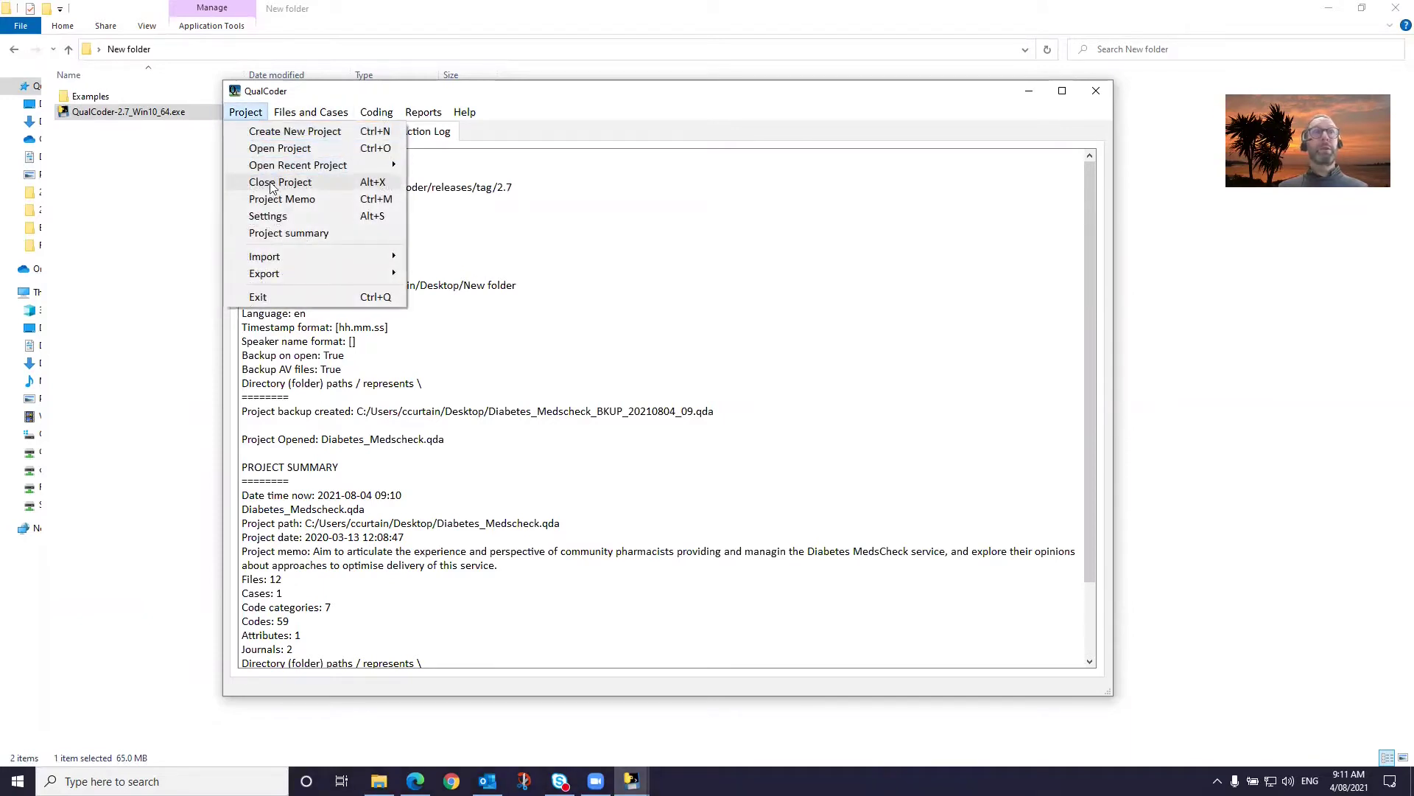
{"action": "left_click", "coordinate": [271, 131]}
{"action": "type", "text": "test"}
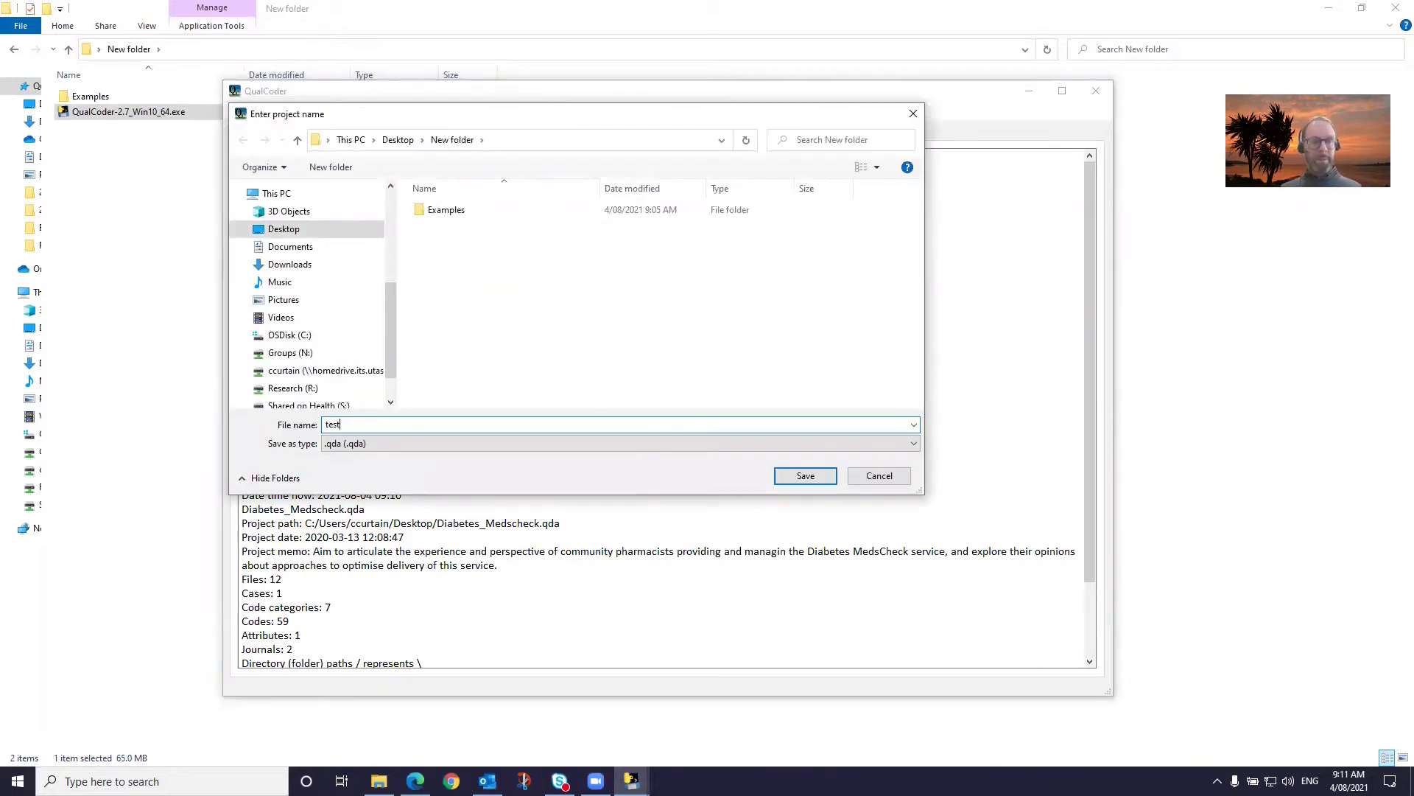
{"action": "type", "text": "2"}
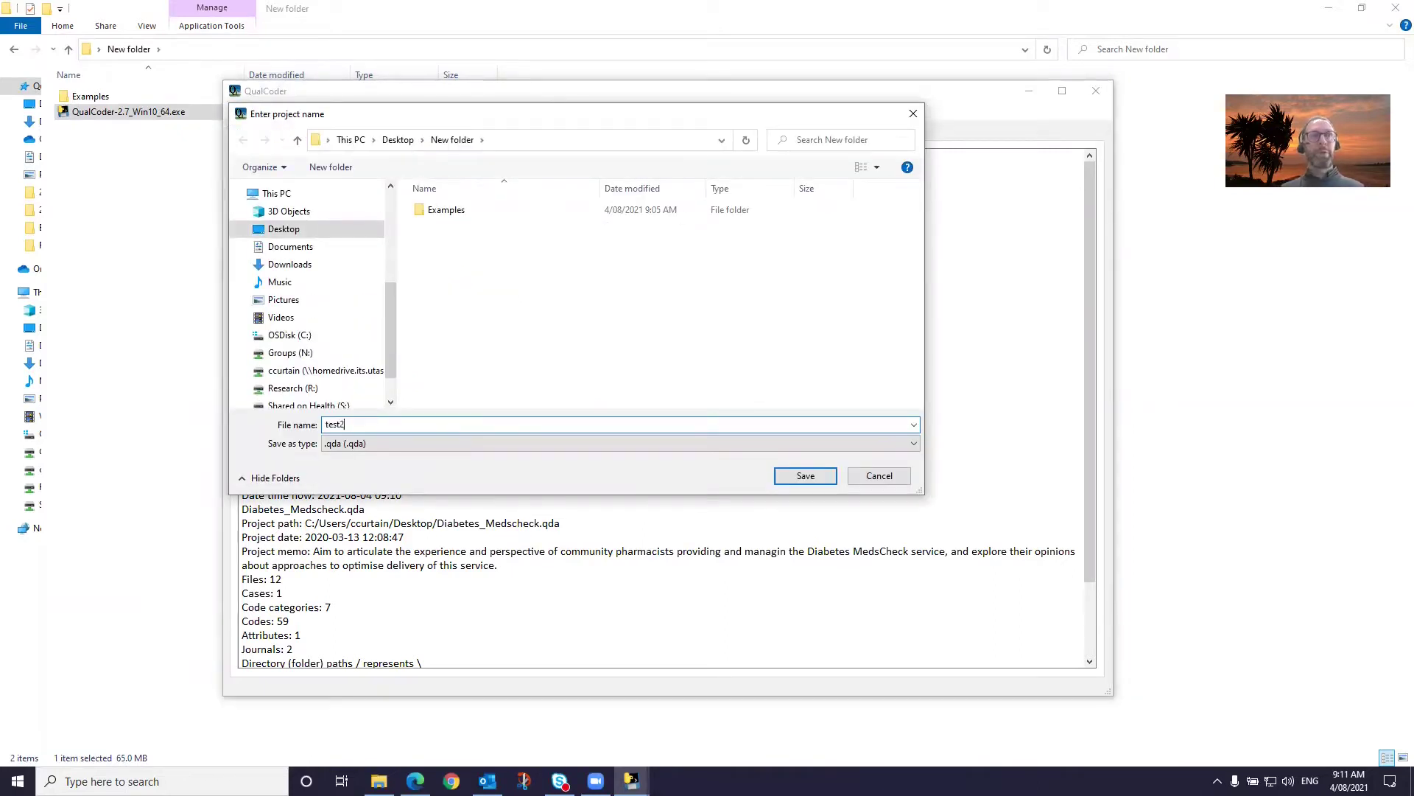
{"action": "left_click", "coordinate": [801, 478]}
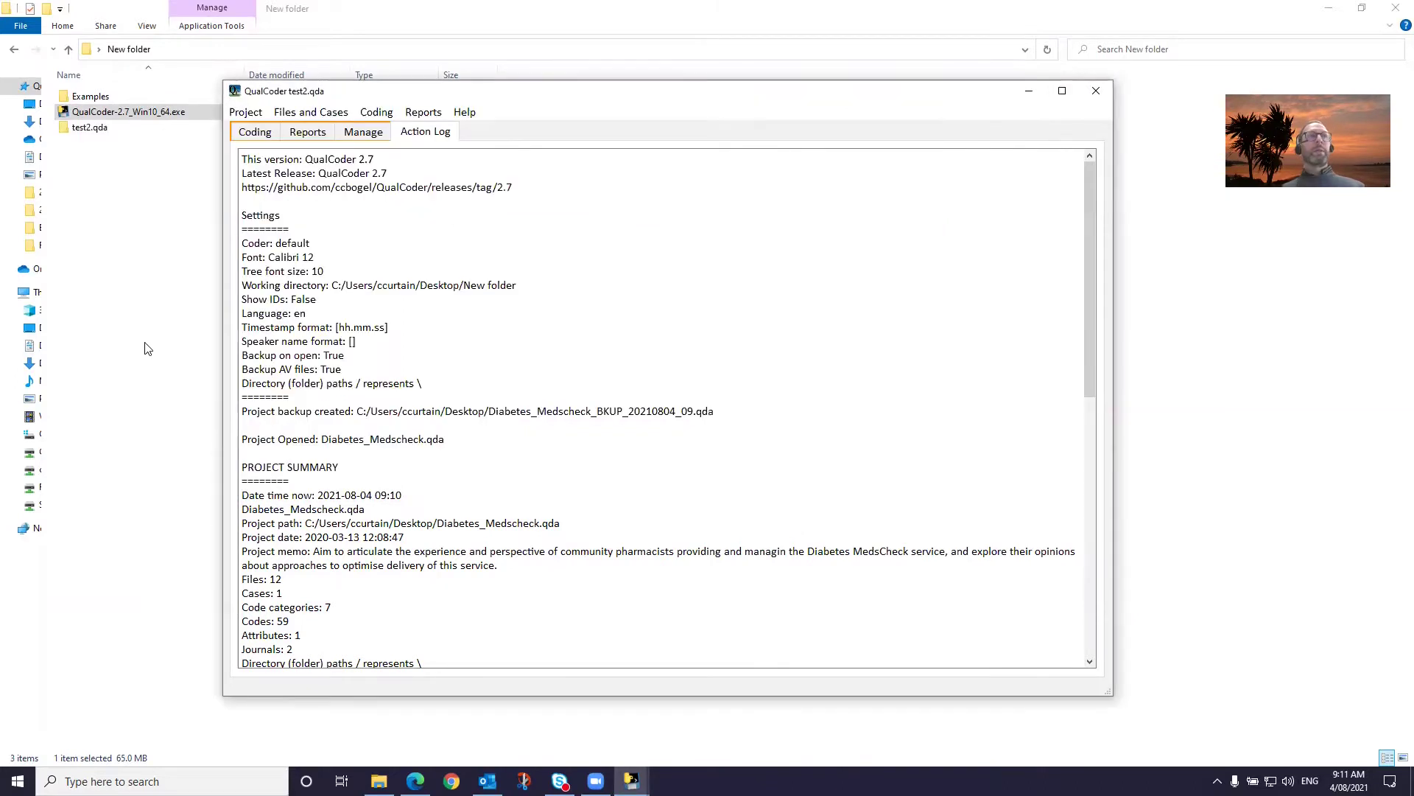
- Examine the contents of the test2.qda project folder and the project creation entries in the action log
{"action": "double_click", "coordinate": [86, 129]}
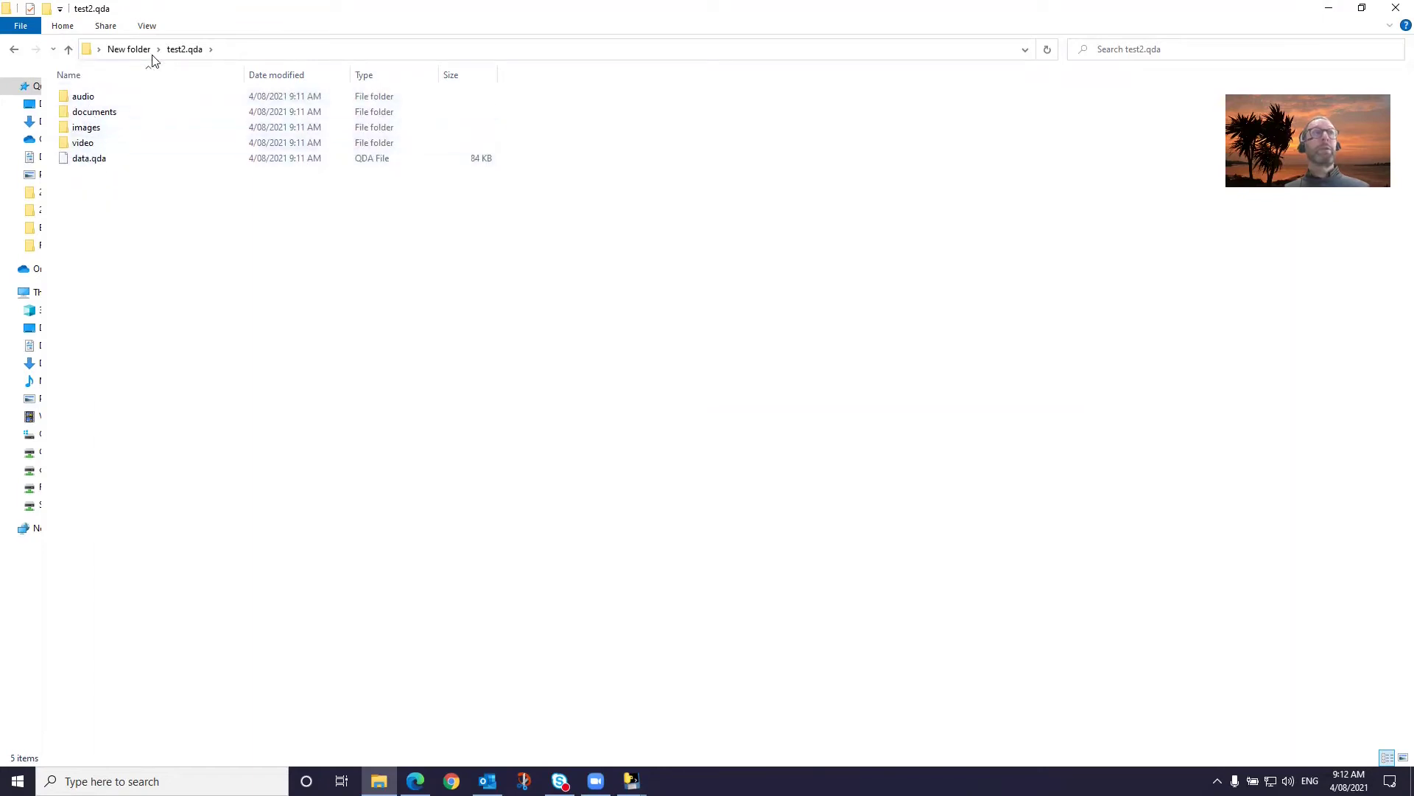
{"action": "left_click", "coordinate": [129, 49]}
{"action": "left_click", "coordinate": [245, 112]}
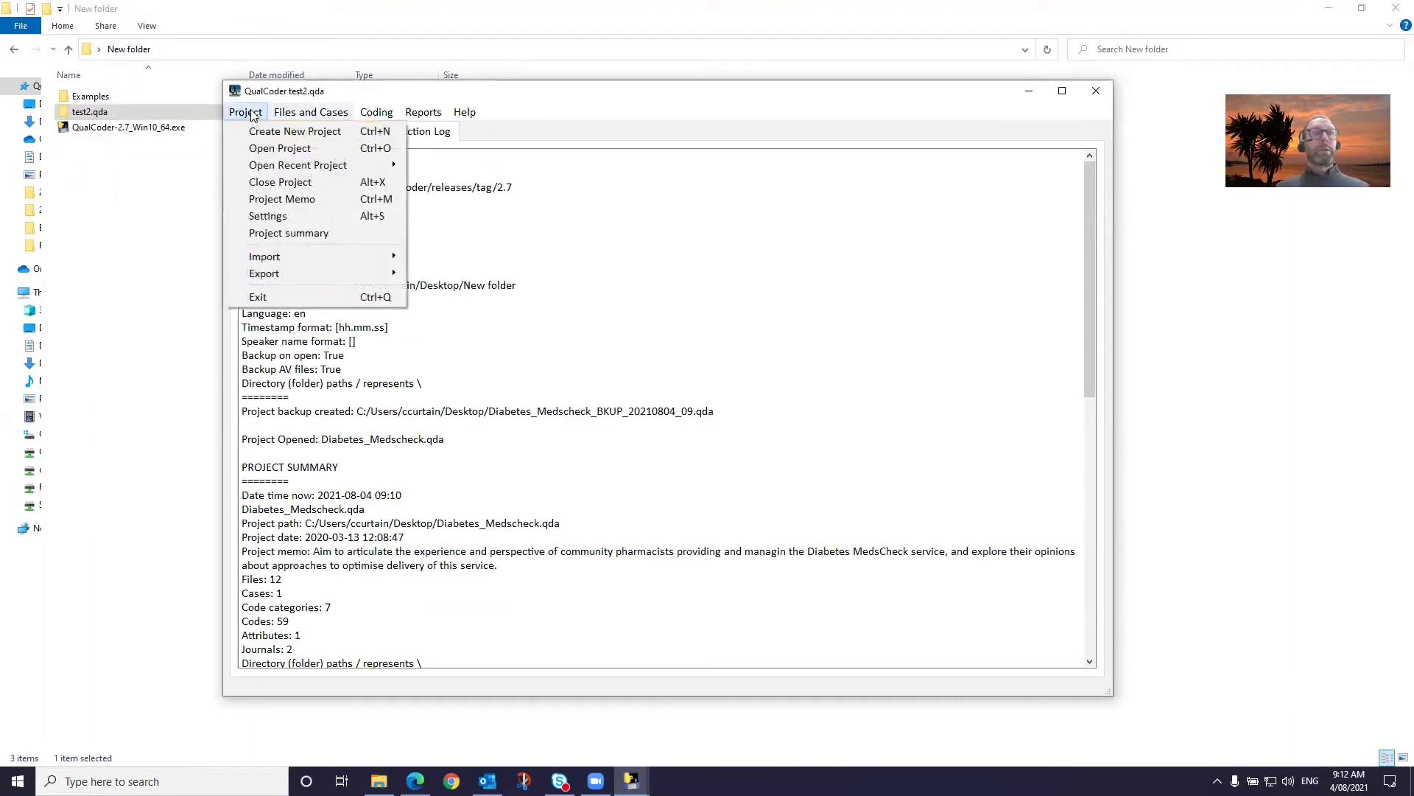
{"action": "left_click", "coordinate": [578, 476]}
{"action": "scroll", "coordinate": [579, 476], "scroll_direction": "down", "scroll_amount": 6}
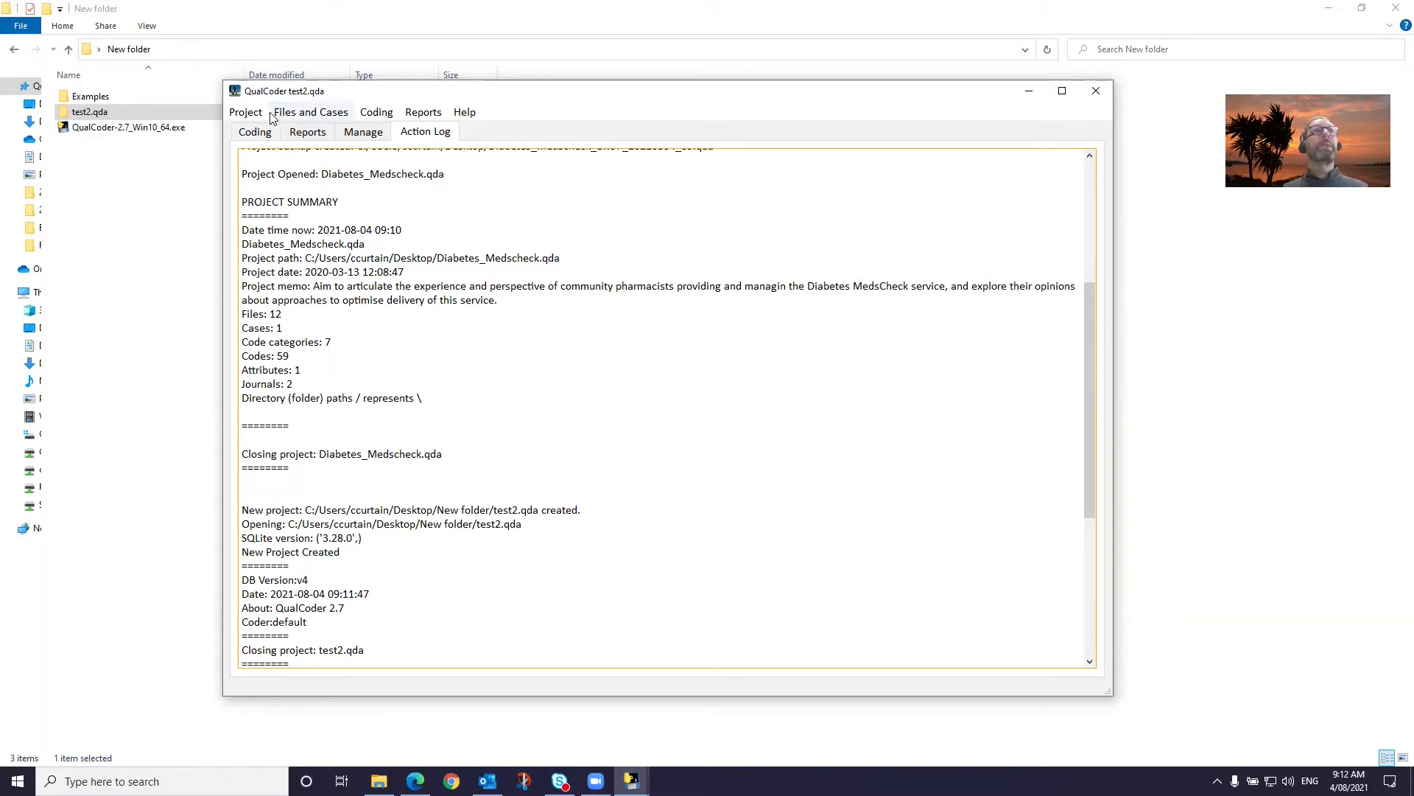
- Write the project memo "This is a test of qualcoder" and save it
{"action": "left_click", "coordinate": [245, 113]}
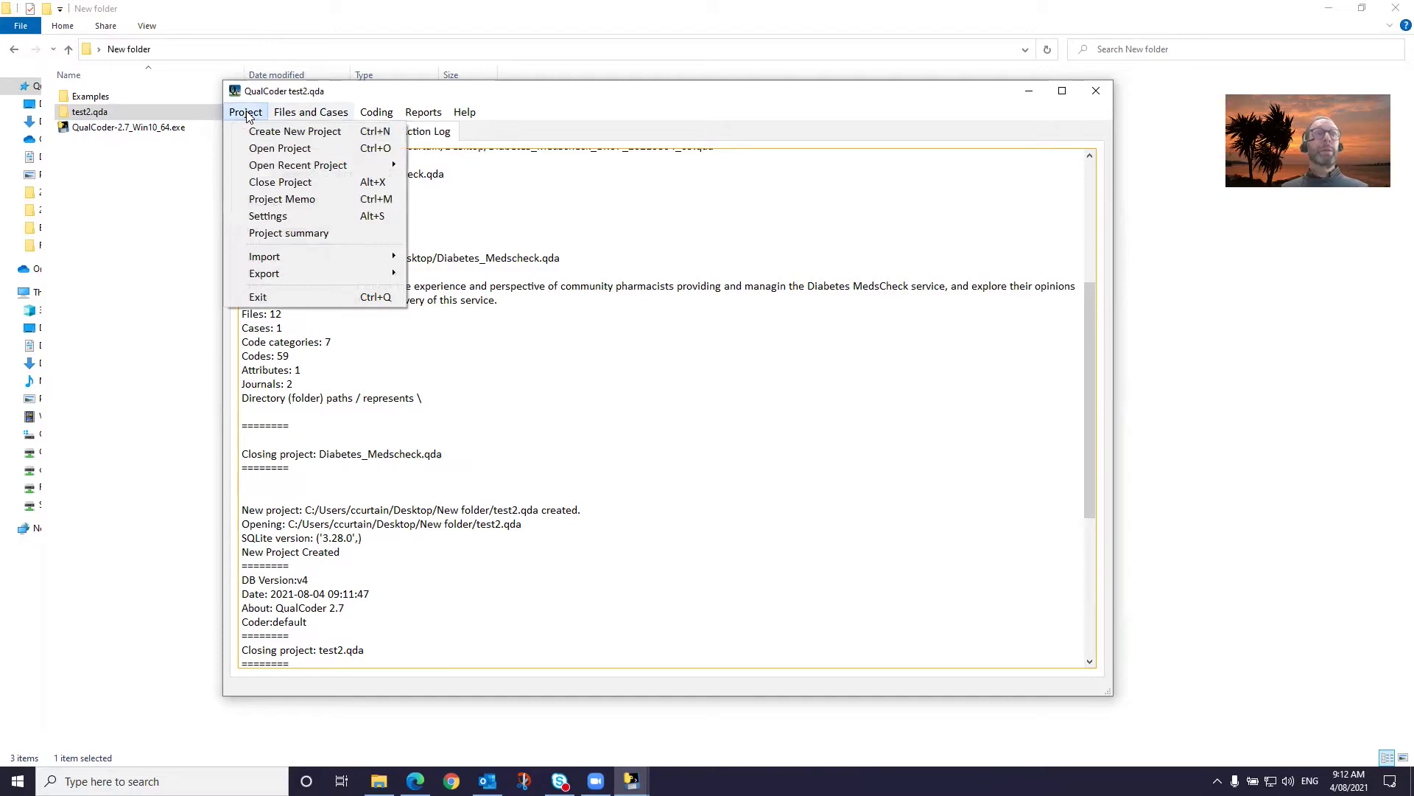
{"action": "left_click", "coordinate": [277, 198]}
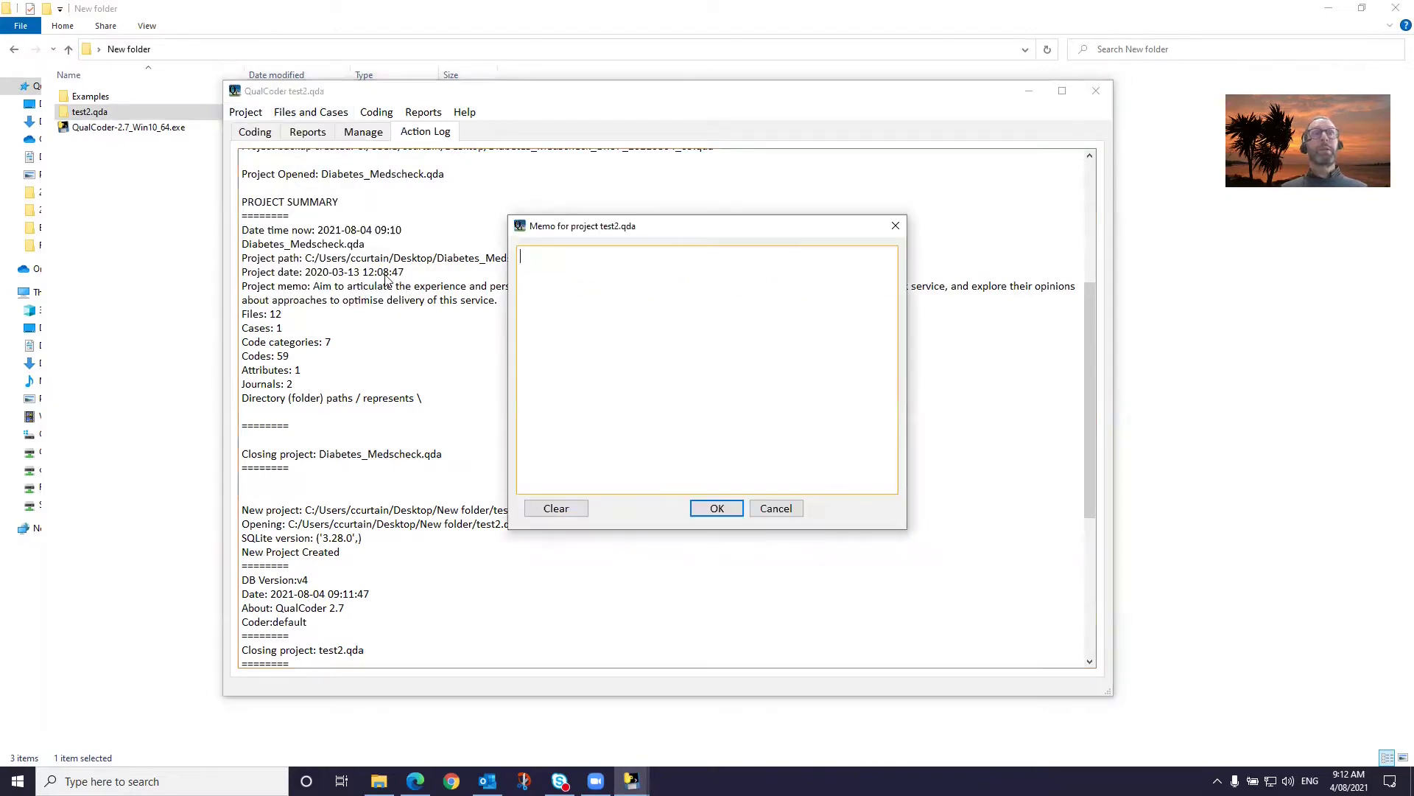
{"action": "type", "text": "This is "}
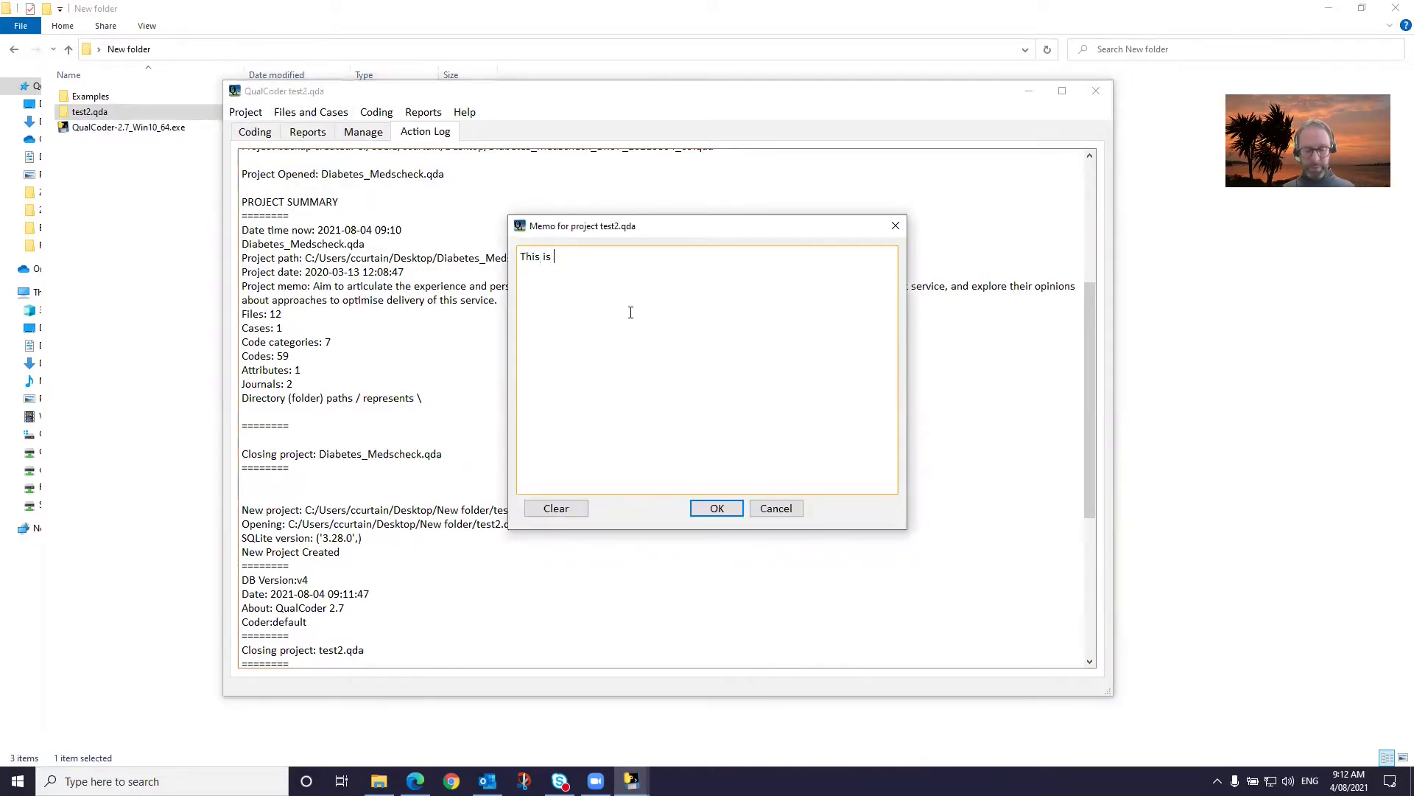
{"action": "type", "text": "a test of qualocoder"}
{"action": "key", "text": "BackSpace"}
{"action": "key", "text": "BackSpace"}
{"action": "key", "text": "BackSpace"}
{"action": "key", "text": "BackSpace"}
{"action": "key", "text": "BackSpace"}
{"action": "key", "text": "BackSpace"}
{"action": "type", "text": "coder"}
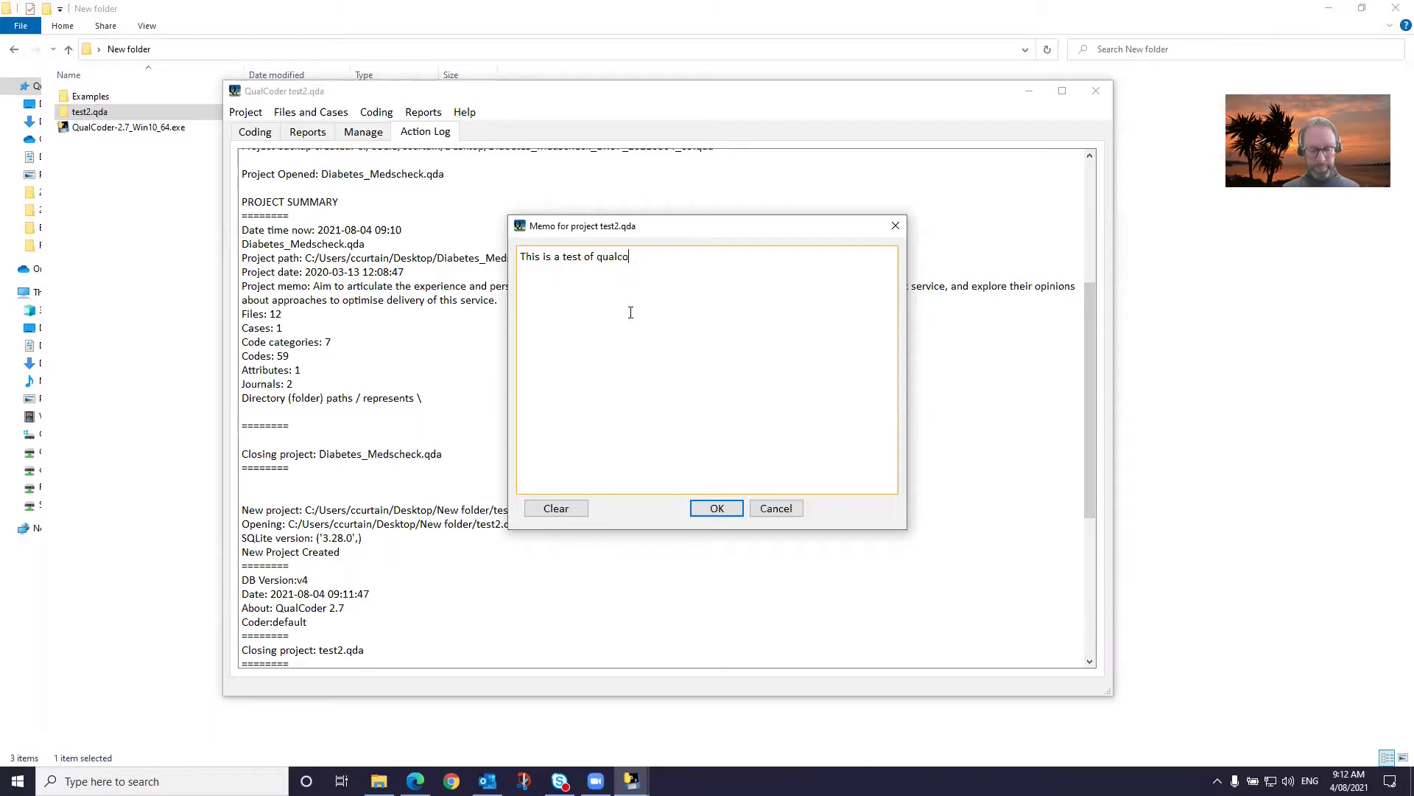
{"action": "left_click", "coordinate": [717, 508]}
- Replace the default coder name in the settings with the coder's first name and check the entry in the action log
{"action": "left_click", "coordinate": [245, 112]}
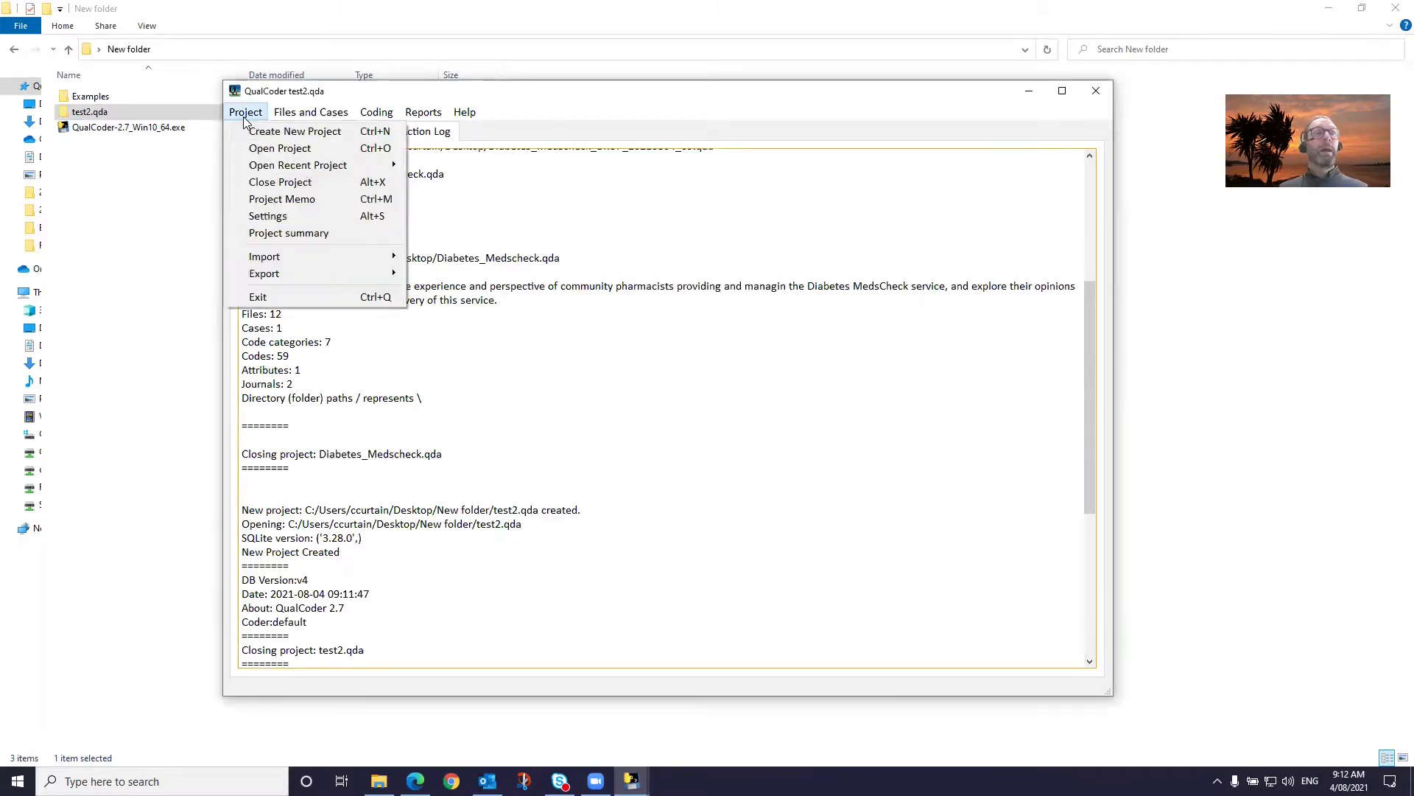
{"action": "left_click", "coordinate": [291, 217]}
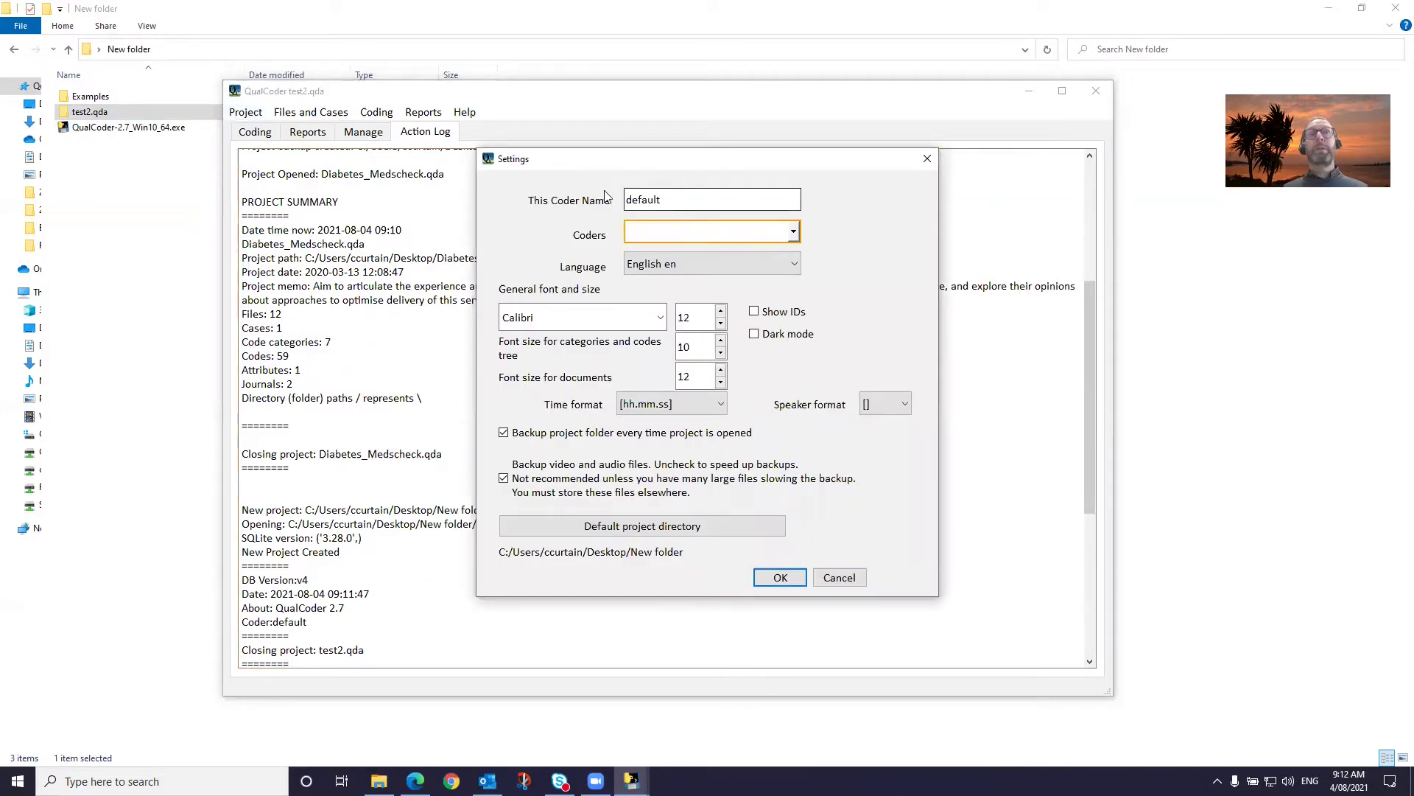
{"action": "double_click", "coordinate": [647, 195]}
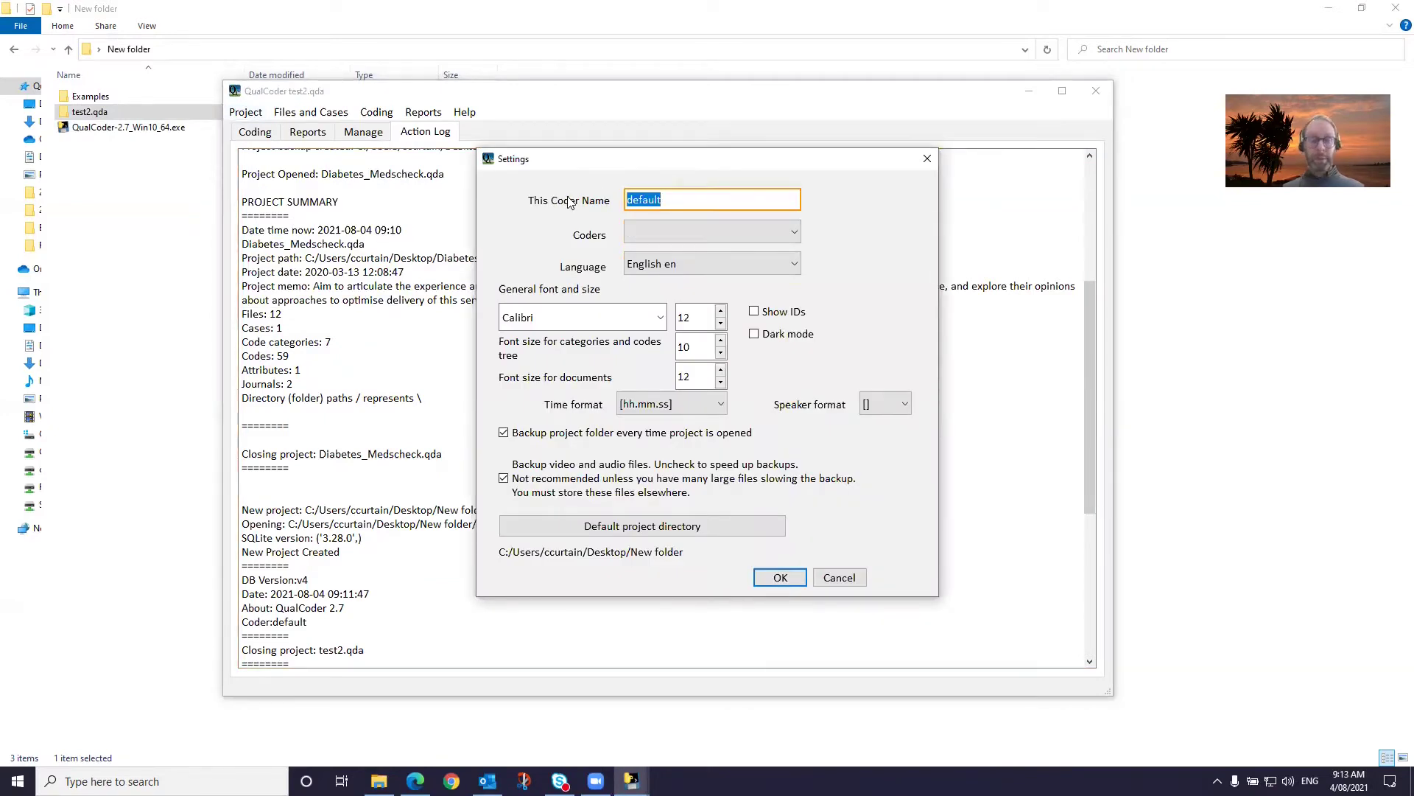
{"action": "type", "text": "colin"}
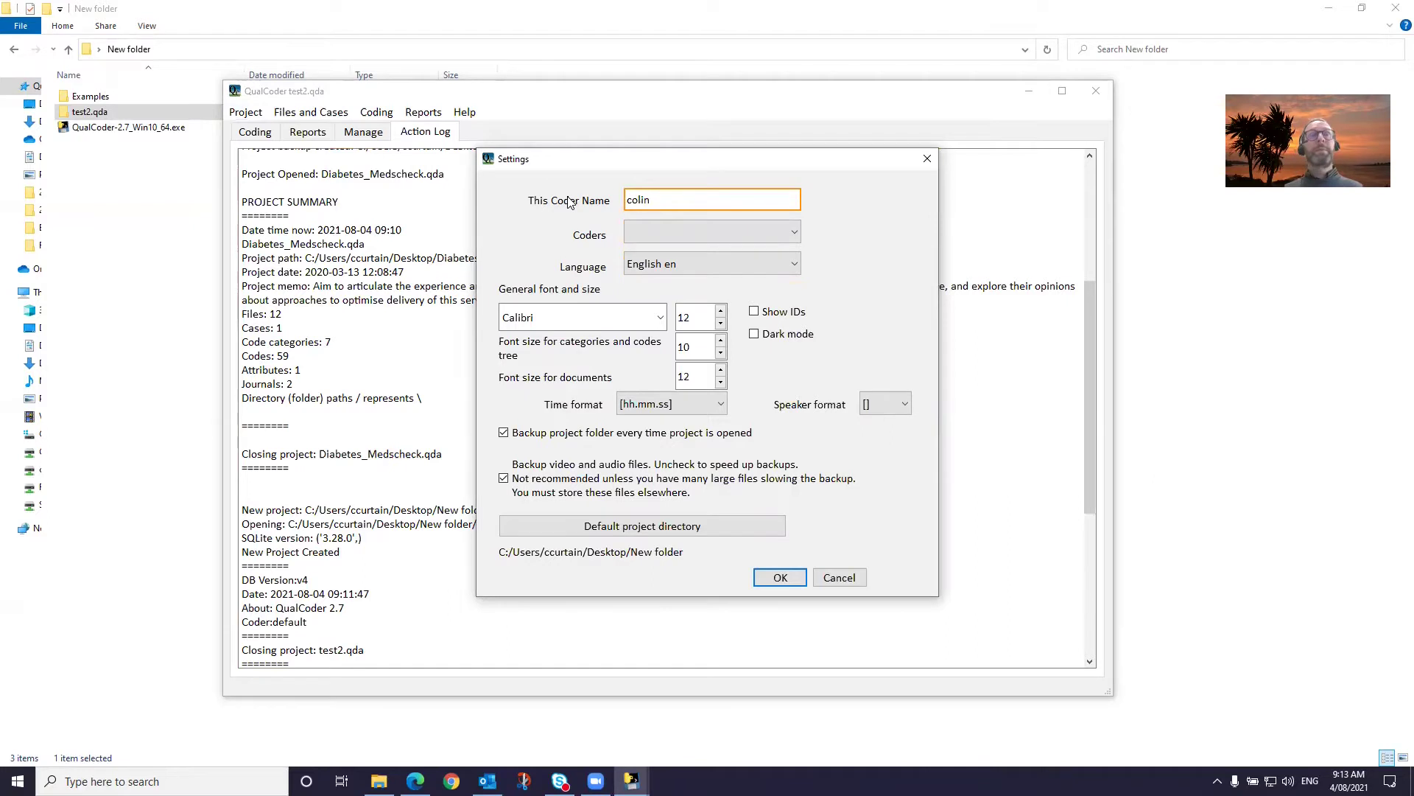
{"action": "key", "text": "Return"}
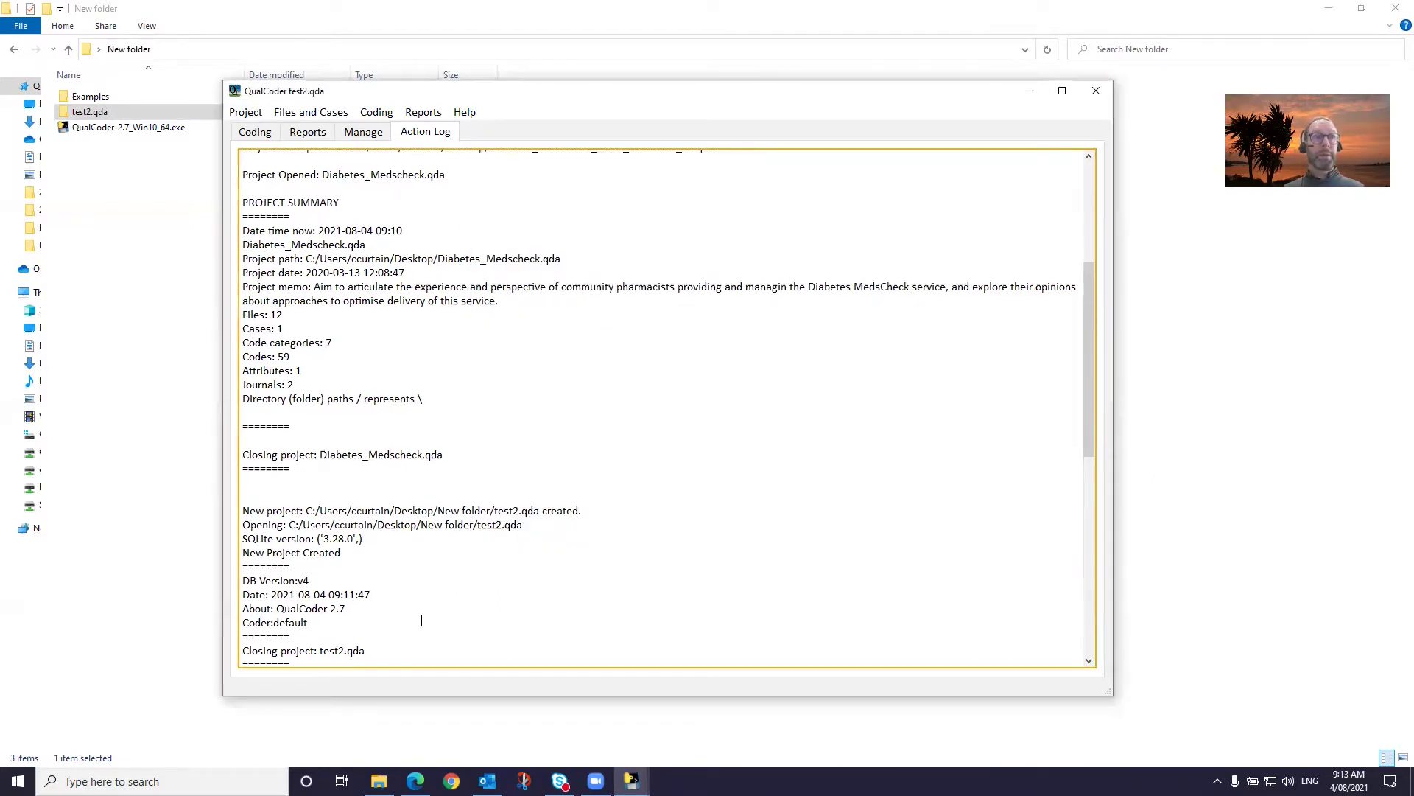
{"action": "scroll", "coordinate": [330, 589], "scroll_direction": "down", "scroll_amount": 10}
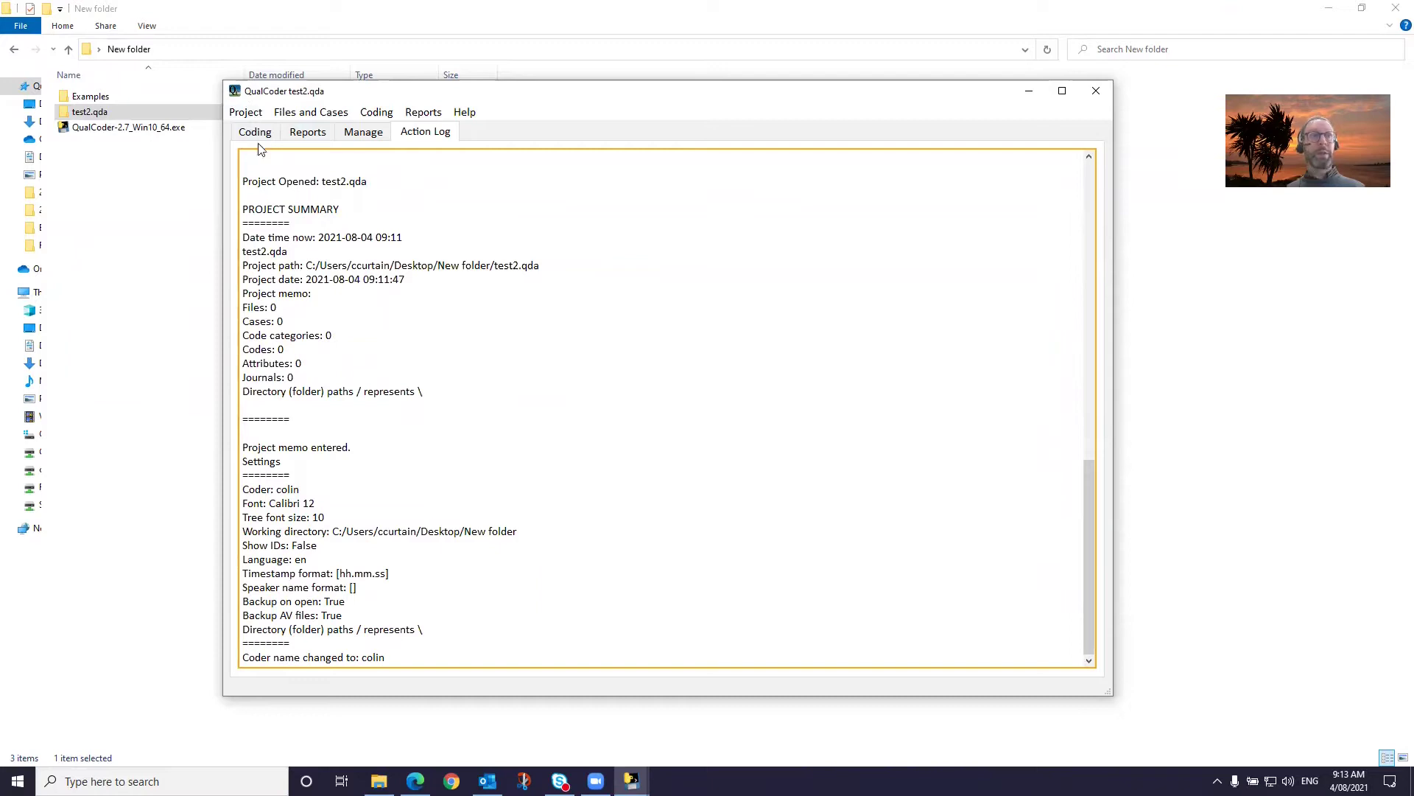
- Examine the available coder, language, time format and speaker format options in the settings, keeping the current choices
{"action": "left_click", "coordinate": [246, 112]}
{"action": "left_click", "coordinate": [274, 216]}
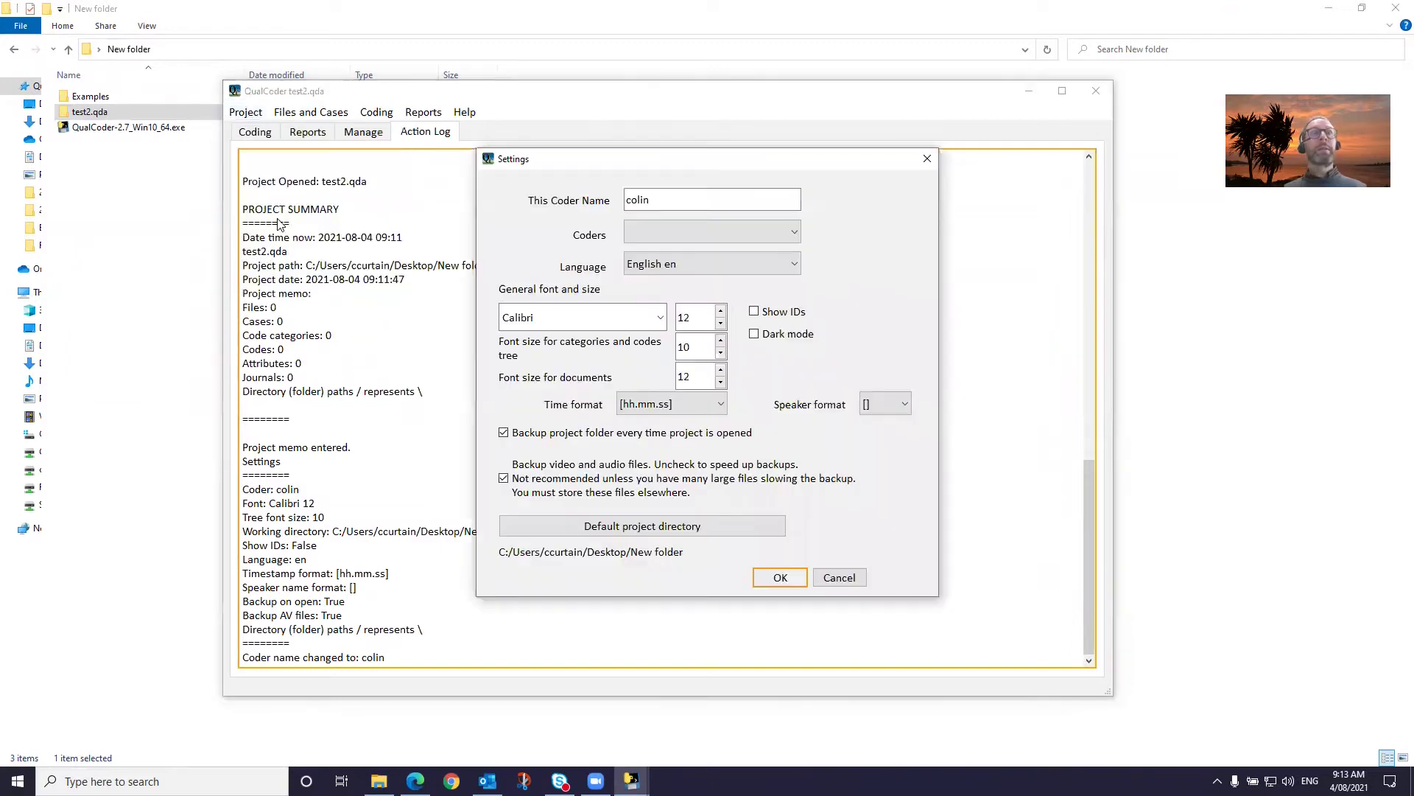
{"action": "left_click", "coordinate": [794, 233]}
{"action": "left_click", "coordinate": [795, 233]}
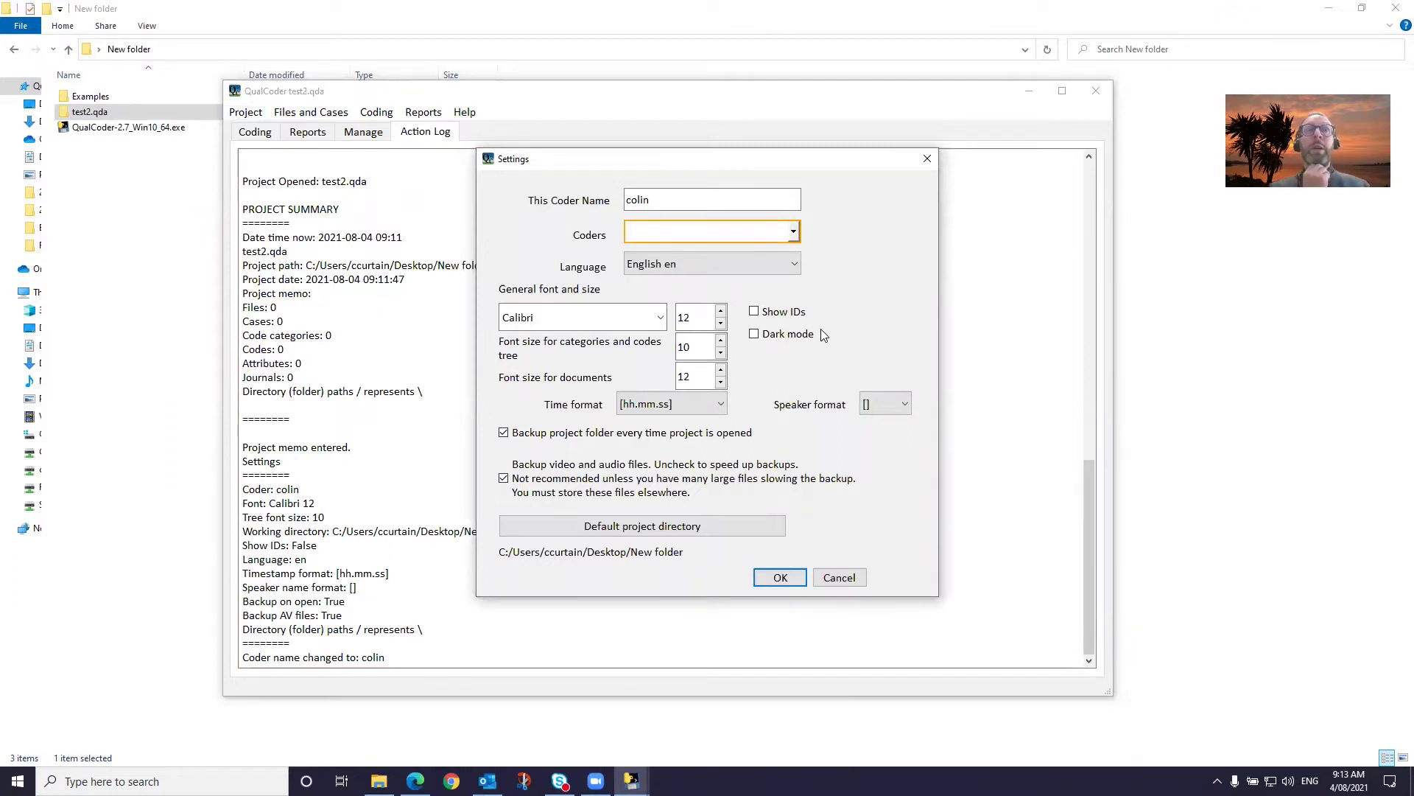
{"action": "left_click", "coordinate": [799, 265]}
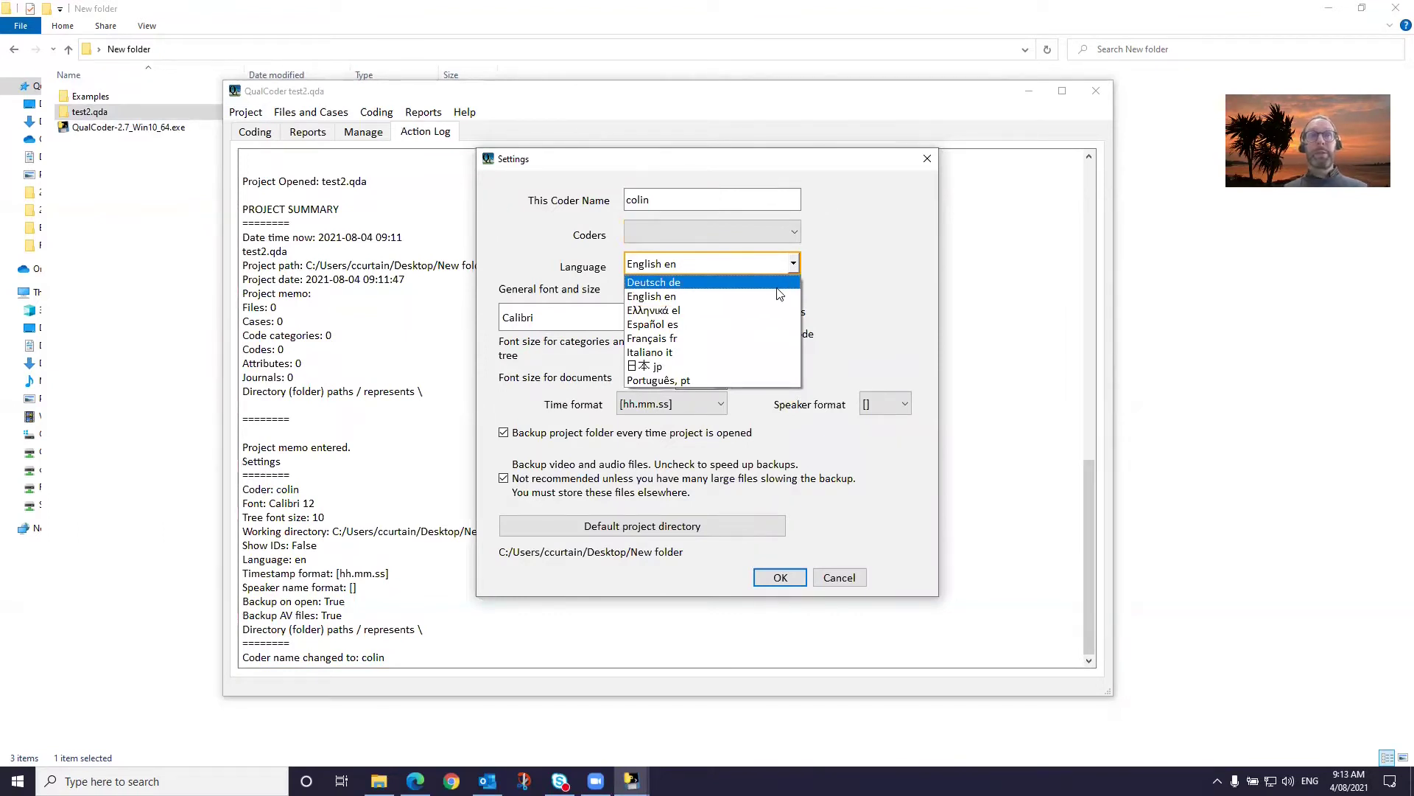
{"action": "left_click", "coordinate": [869, 329]}
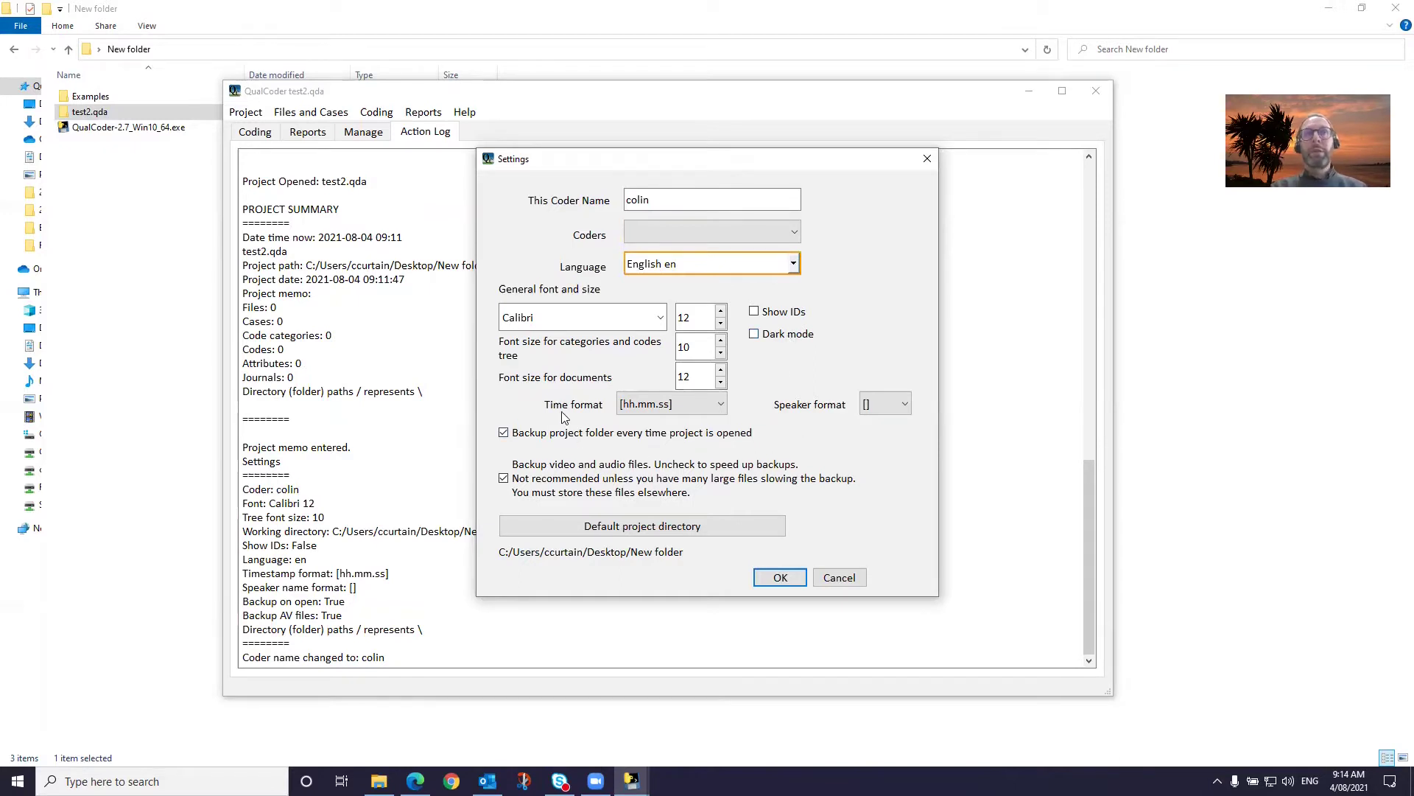
{"action": "left_click", "coordinate": [722, 405]}
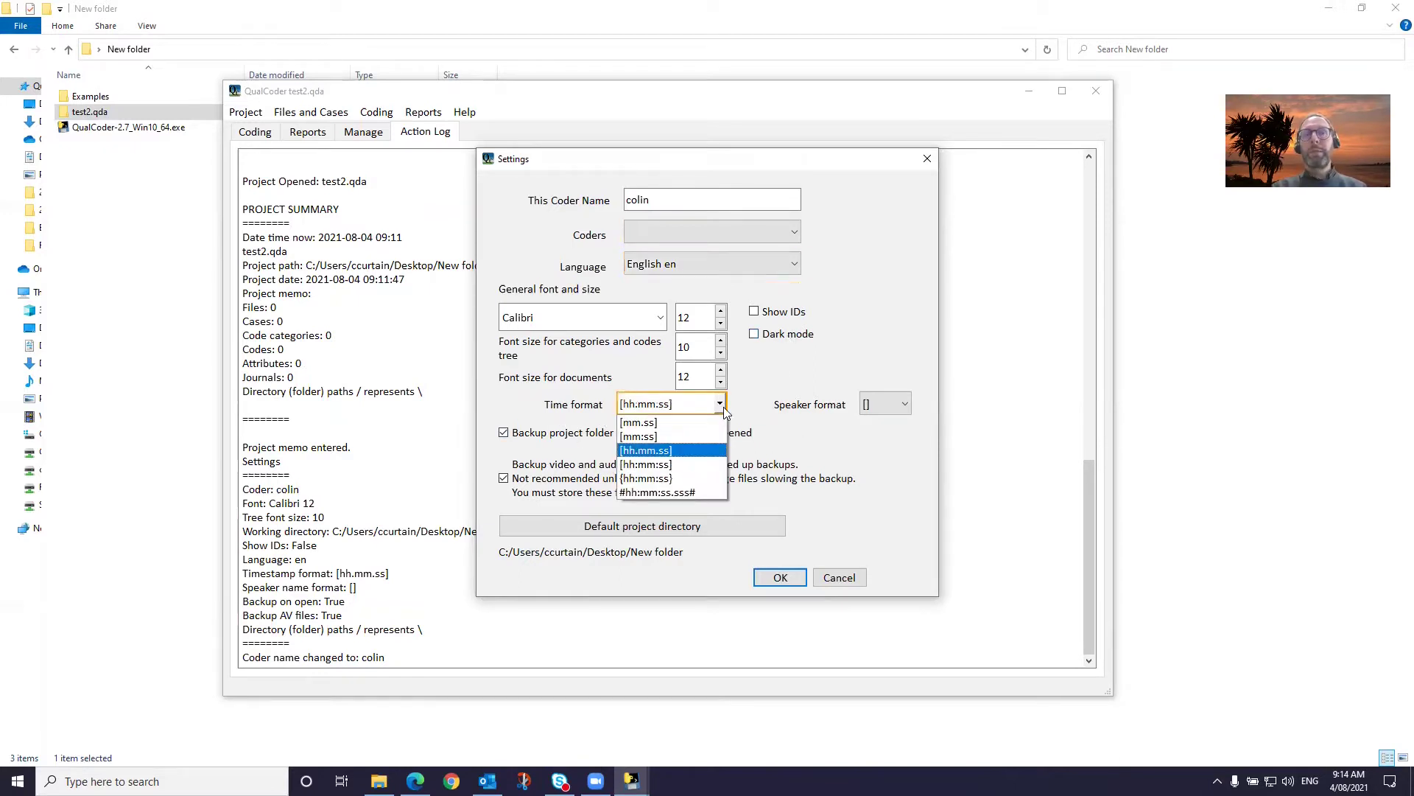
{"action": "left_click", "coordinate": [723, 406]}
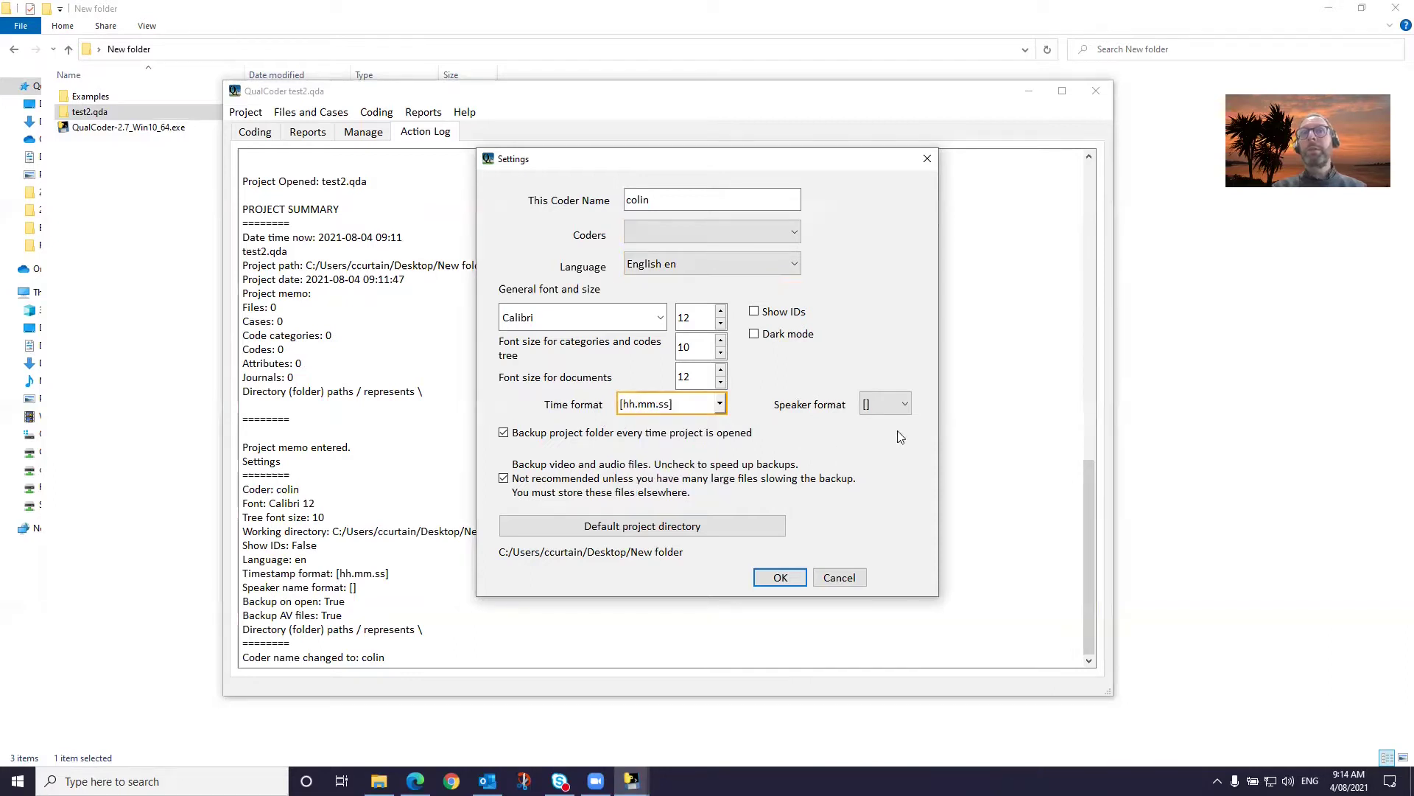
{"action": "left_click", "coordinate": [903, 411]}
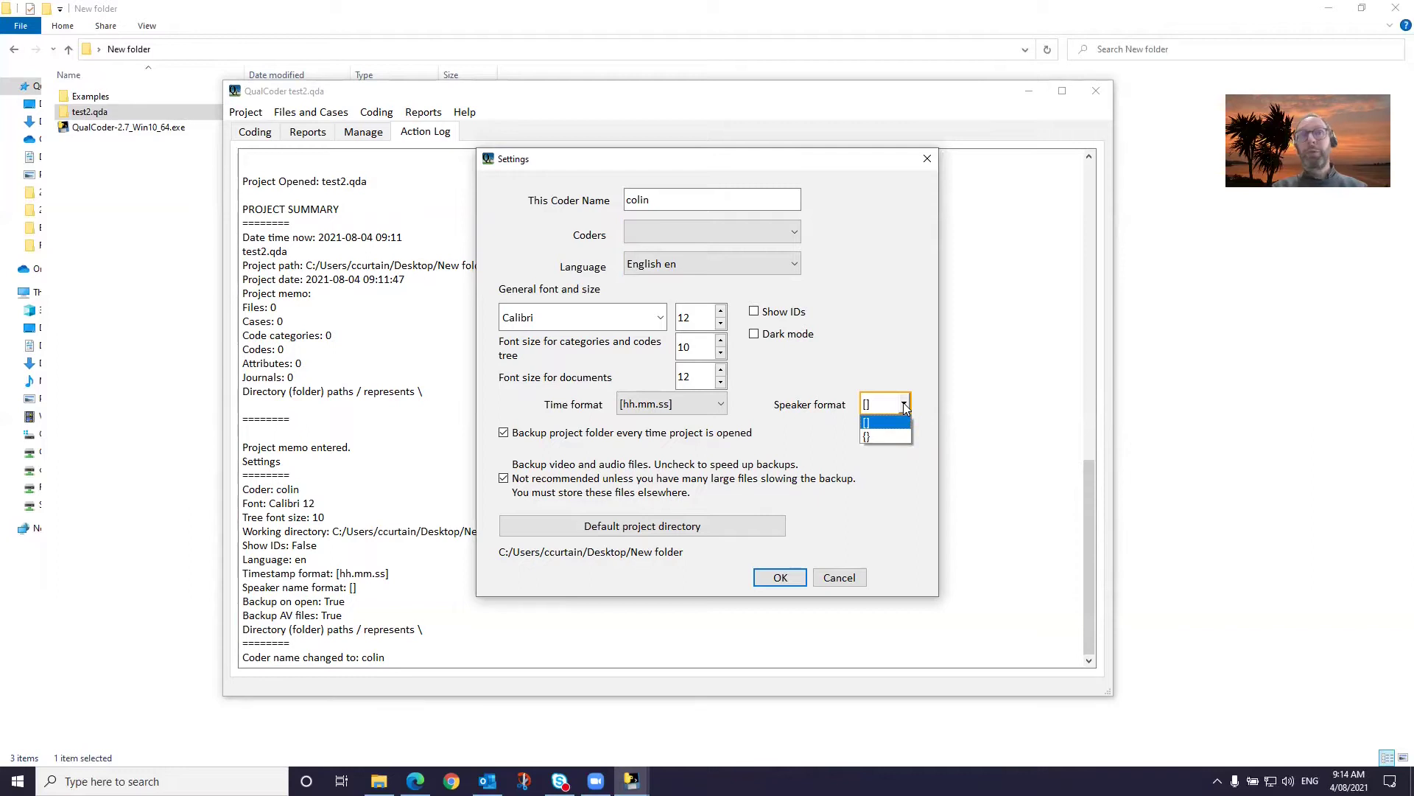
{"action": "left_click", "coordinate": [903, 403]}
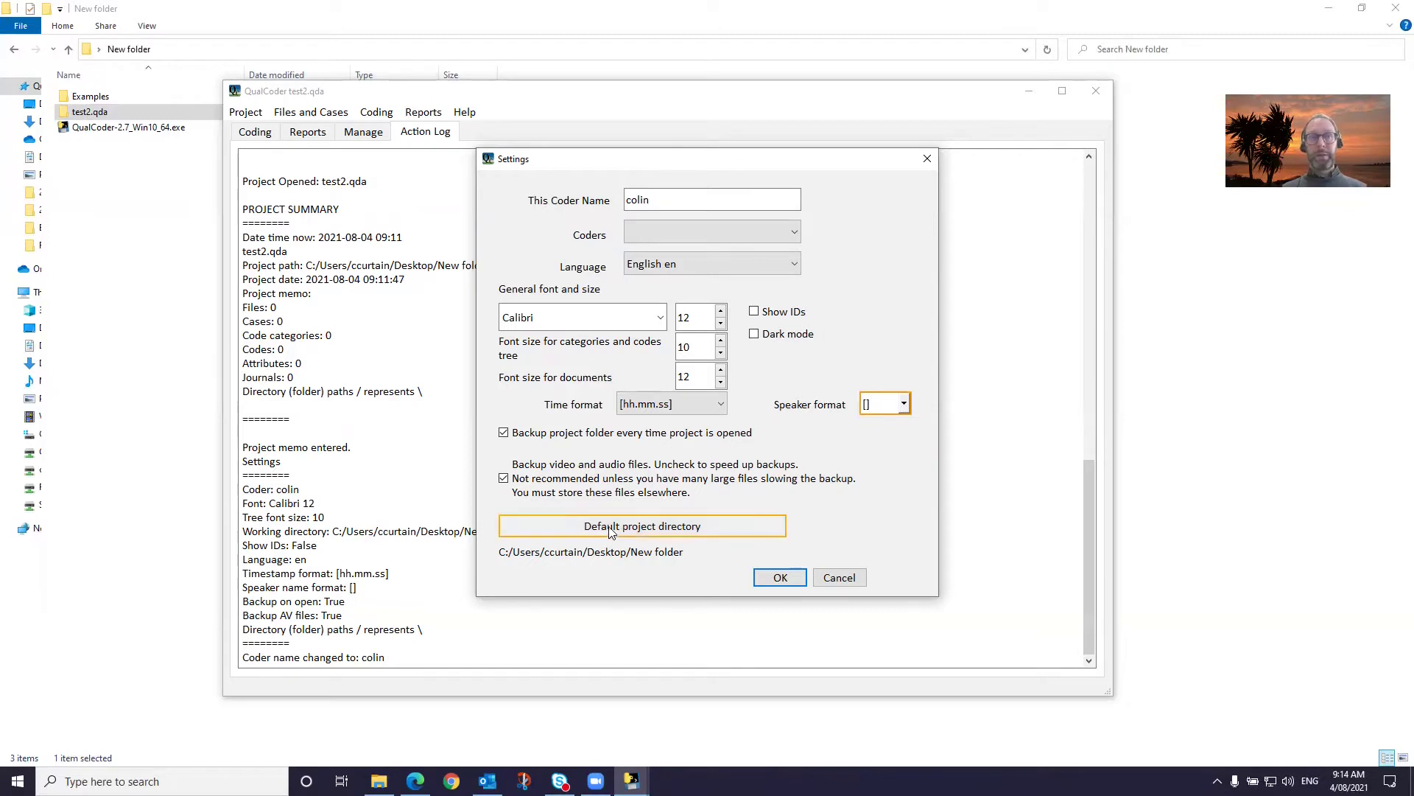
{"action": "left_click", "coordinate": [781, 577]}
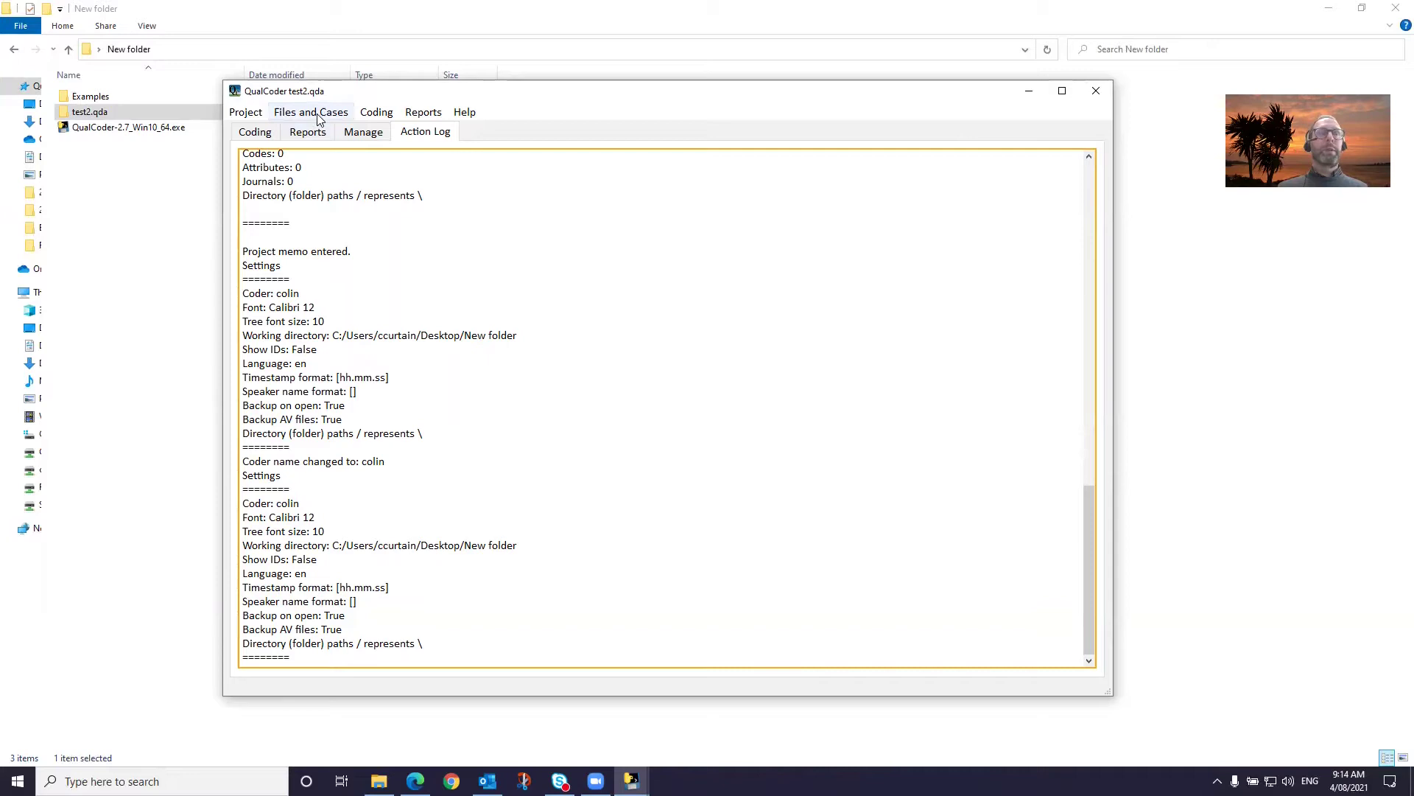
- Display the project summary of test2.qda in the action log
{"action": "left_click", "coordinate": [245, 112]}
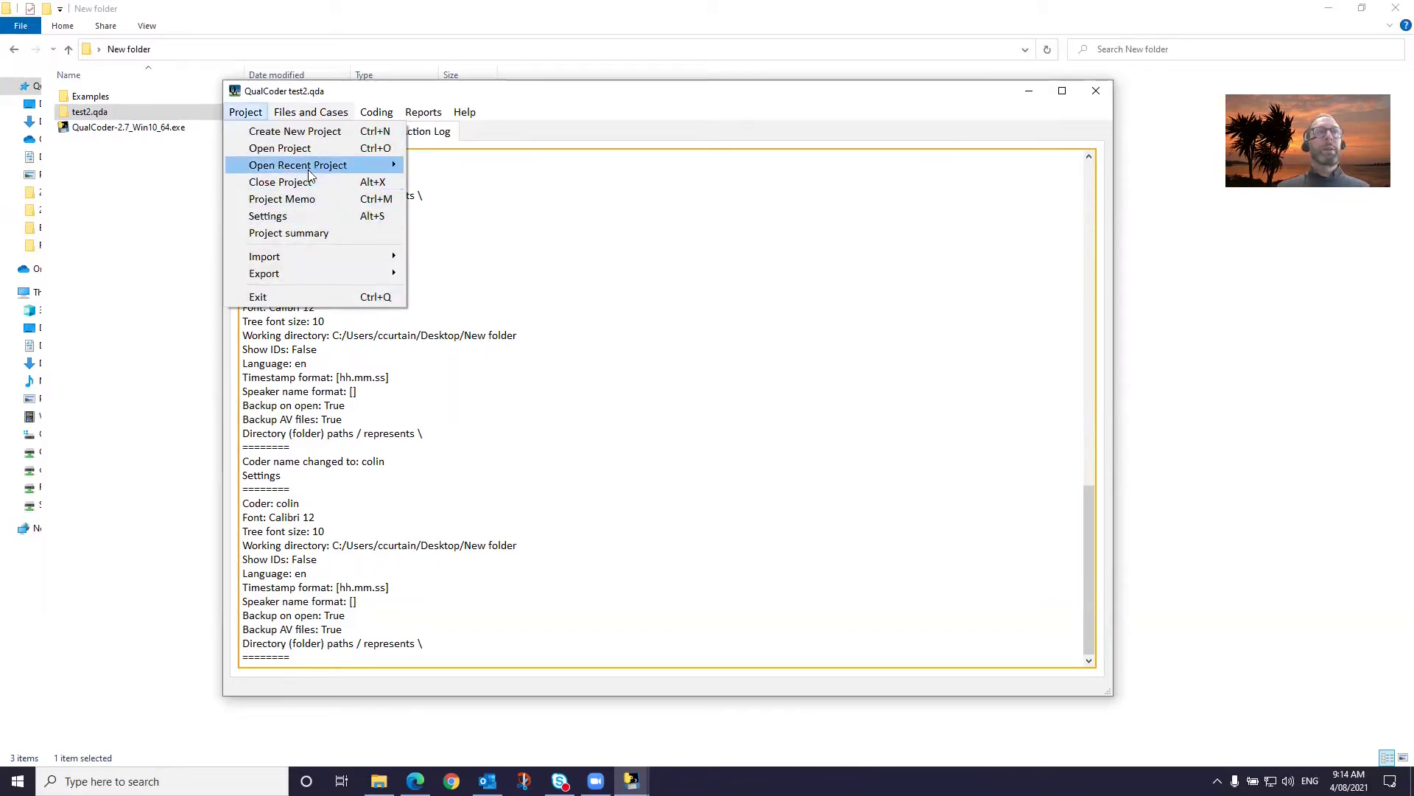
{"action": "mouse_move", "coordinate": [309, 171]}
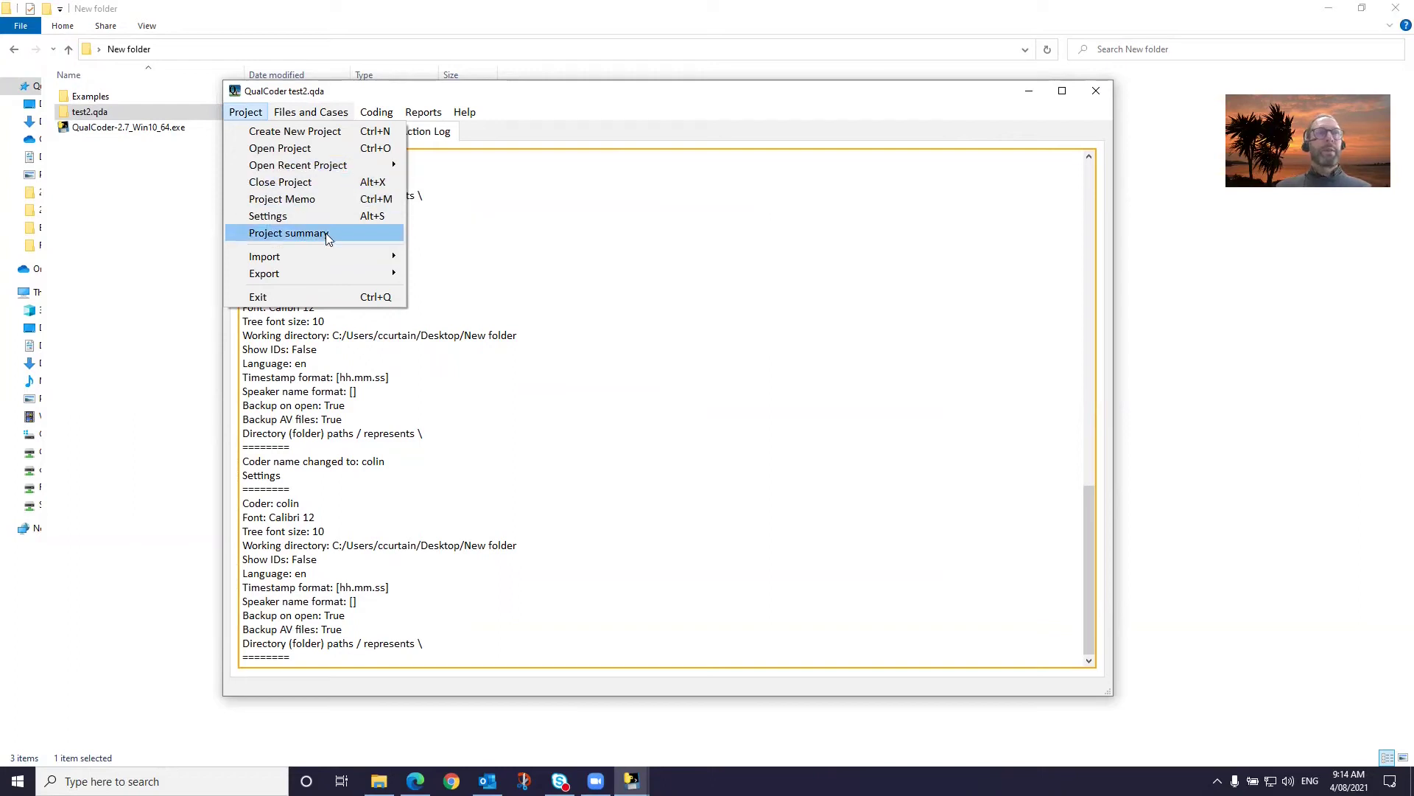
{"action": "left_click", "coordinate": [330, 234]}
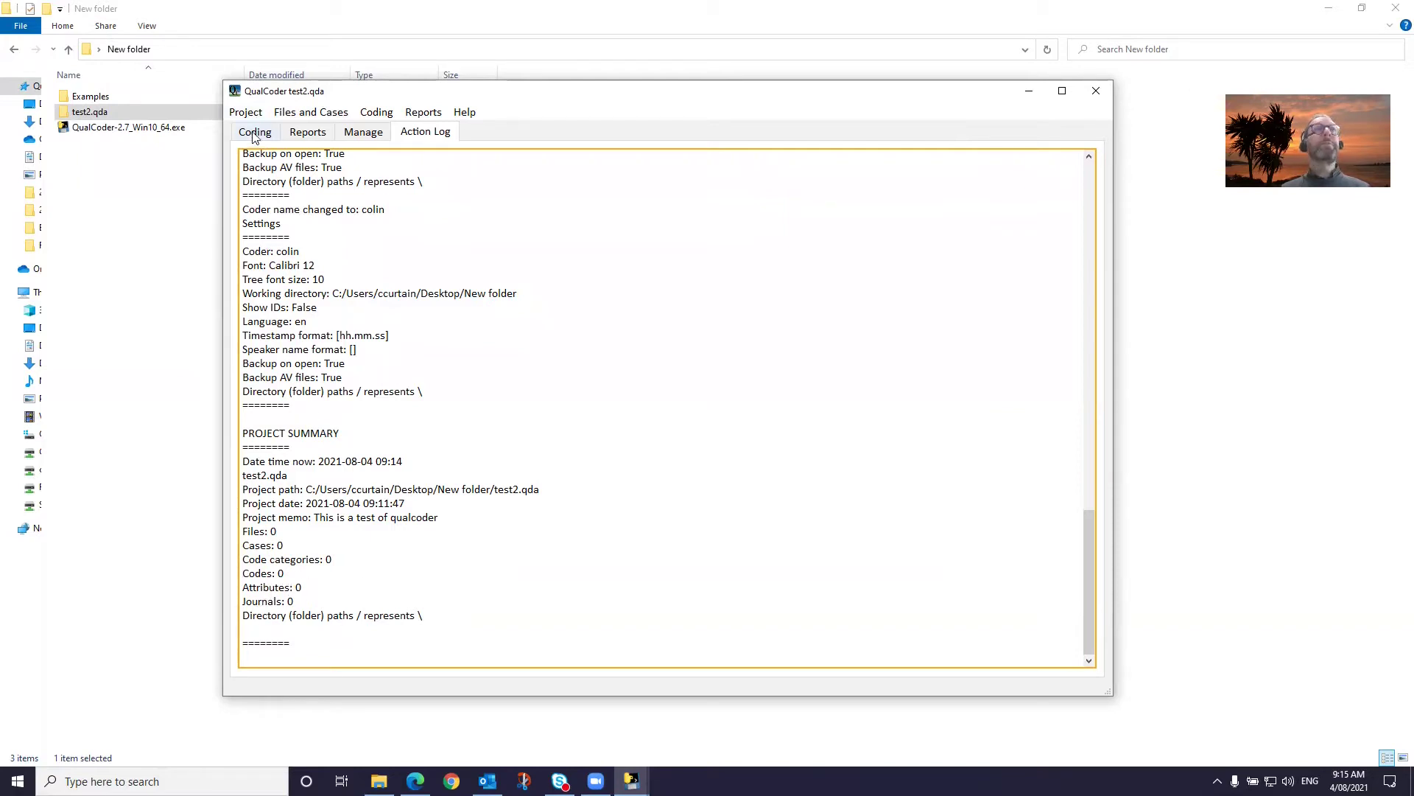
- Examine the options for importing and exporting surveys, codebooks and projects
{"action": "left_click", "coordinate": [246, 112]}
{"action": "mouse_move", "coordinate": [310, 256]}
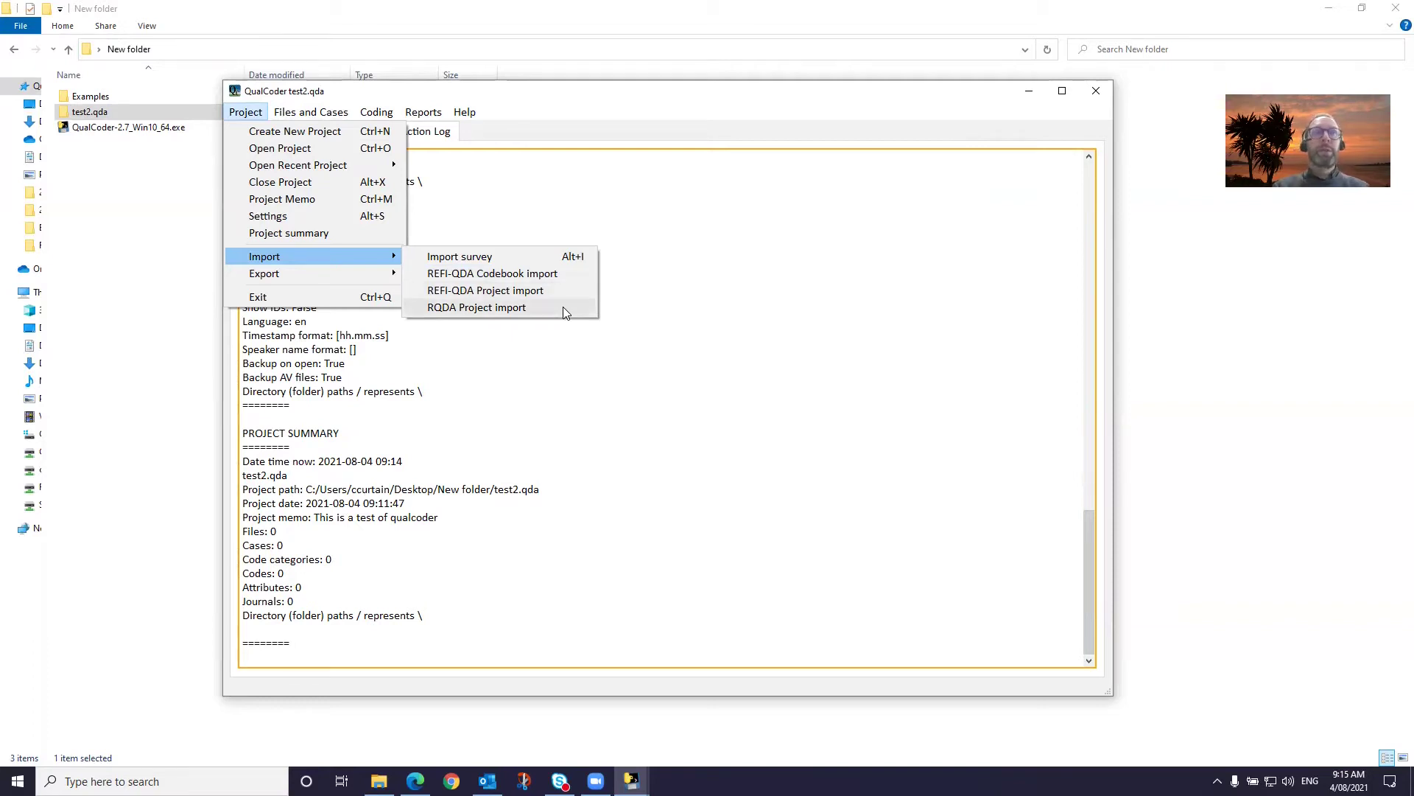
{"action": "mouse_move", "coordinate": [384, 279]}
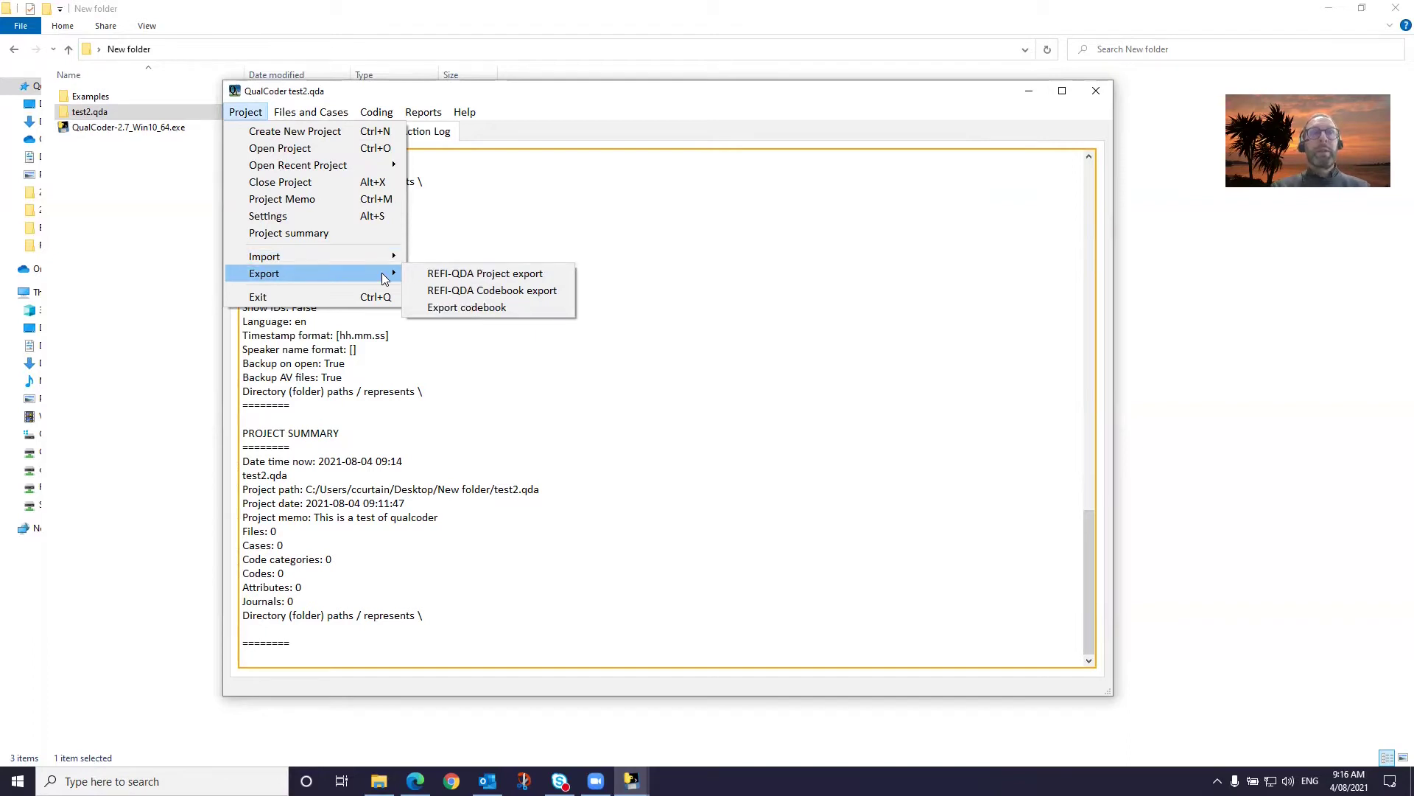
{"action": "left_click", "coordinate": [551, 308]}
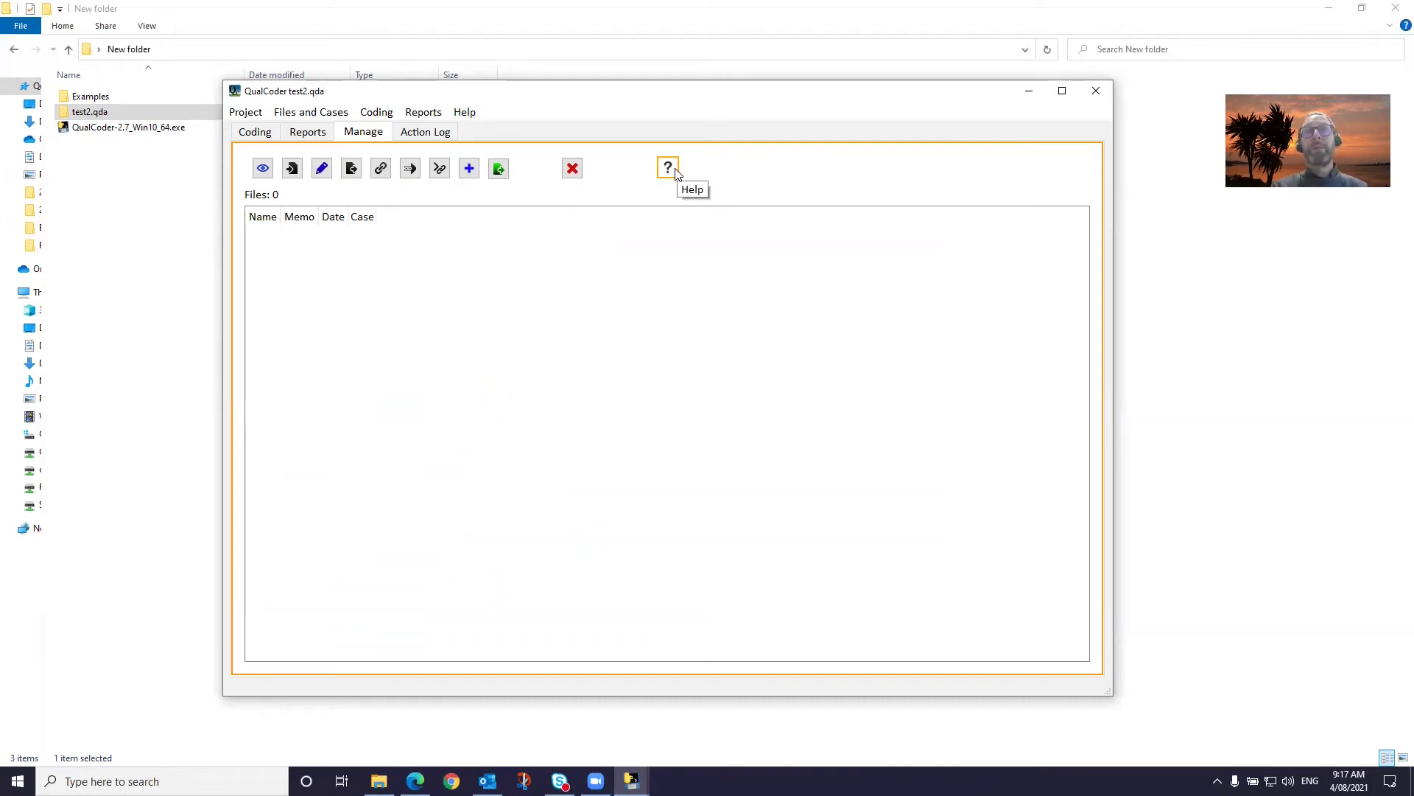
- Import ID1.docx and ID2.odt from the Examples folder into the project's managed files
{"action": "left_click", "coordinate": [293, 168]}
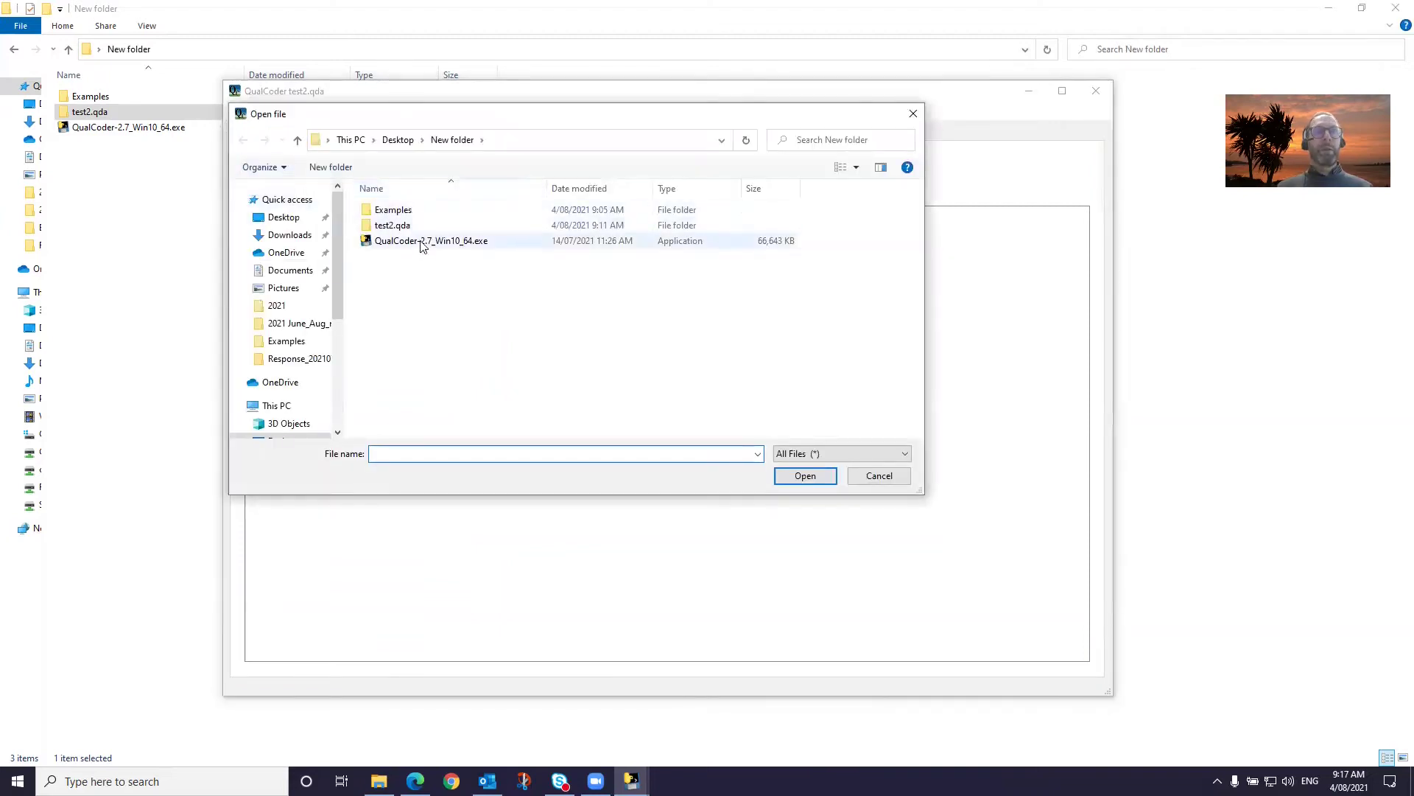
{"action": "double_click", "coordinate": [392, 209]}
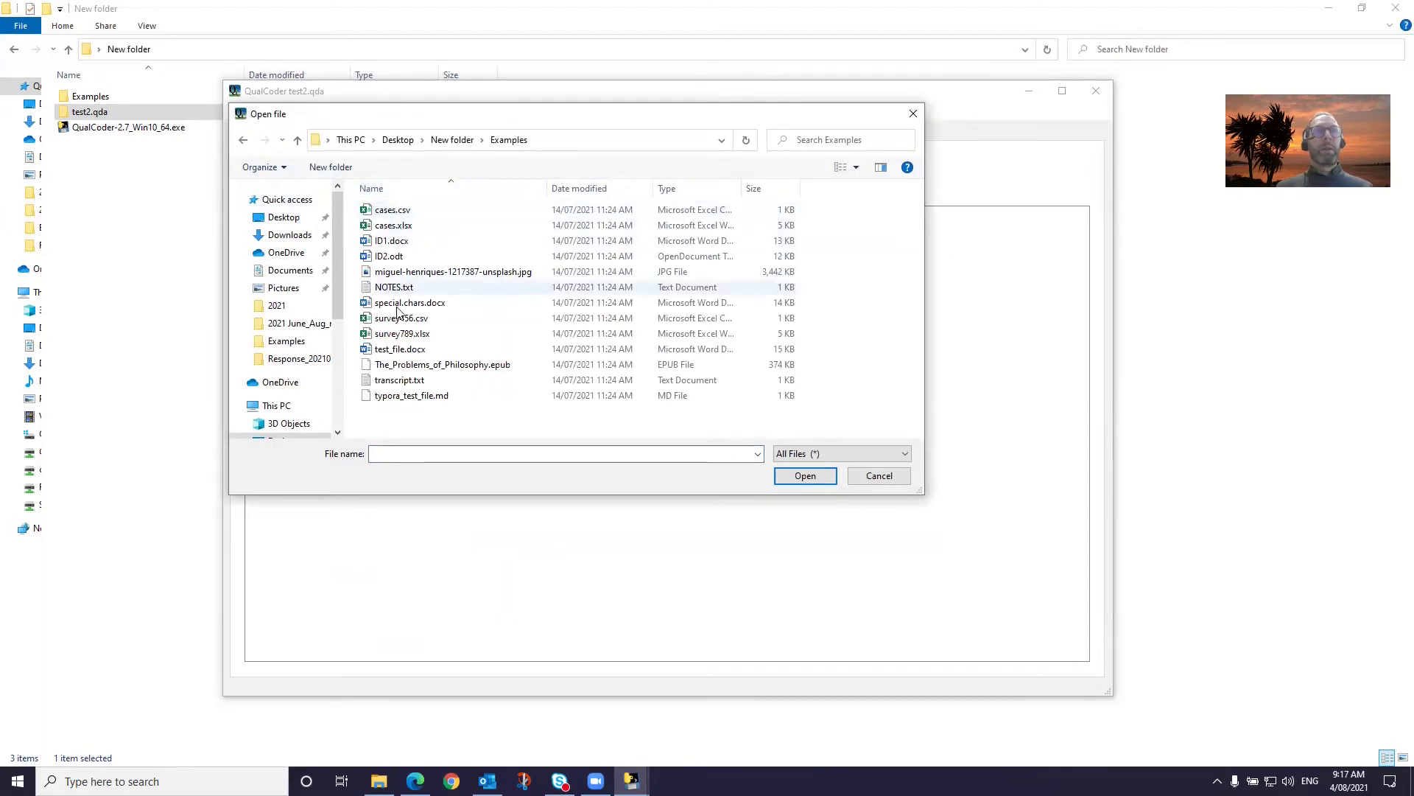
{"action": "left_click", "coordinate": [391, 241]}
{"action": "left_click_drag", "start_coordinate": [396, 258], "coordinate": [372, 250]}
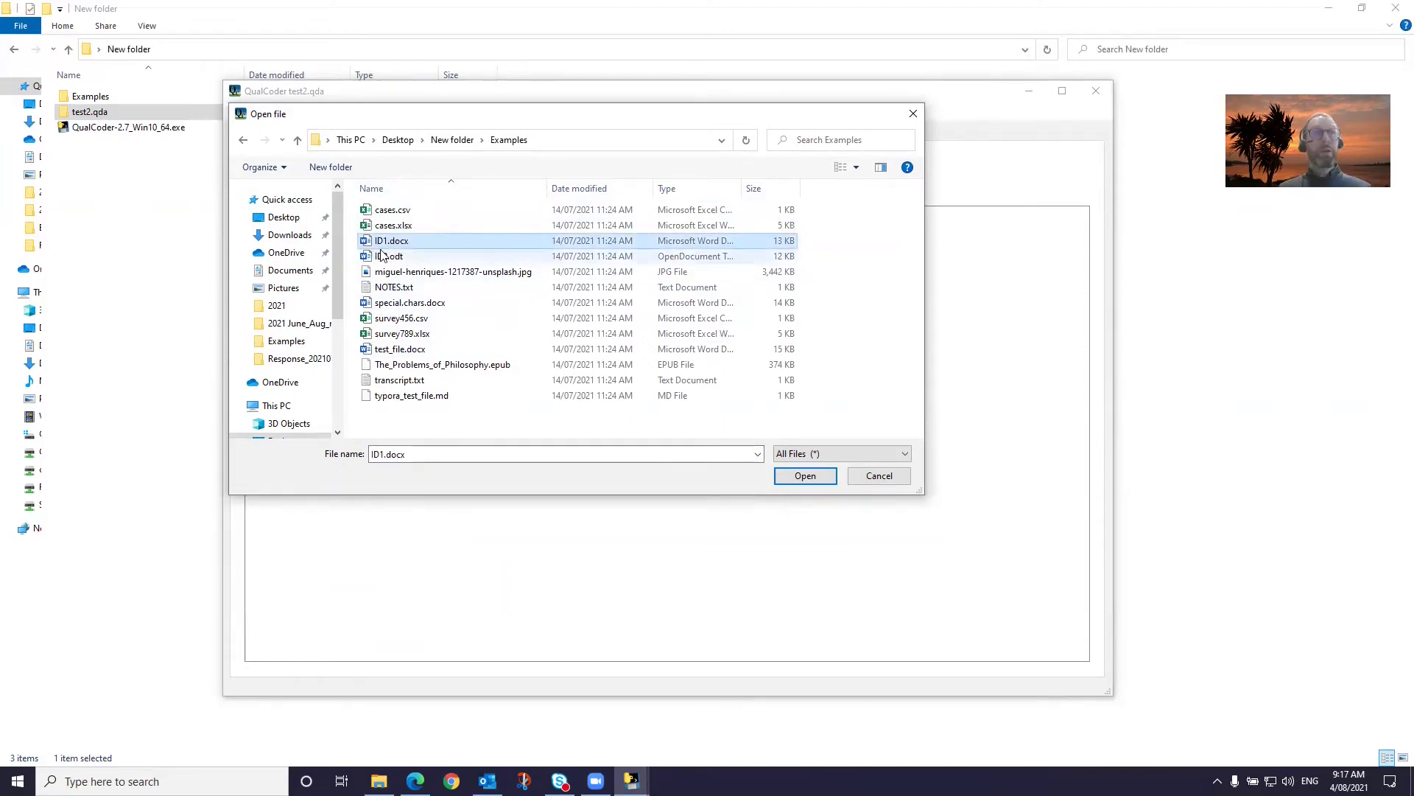
{"action": "left_click", "coordinate": [385, 257], "text": "ctrl"}
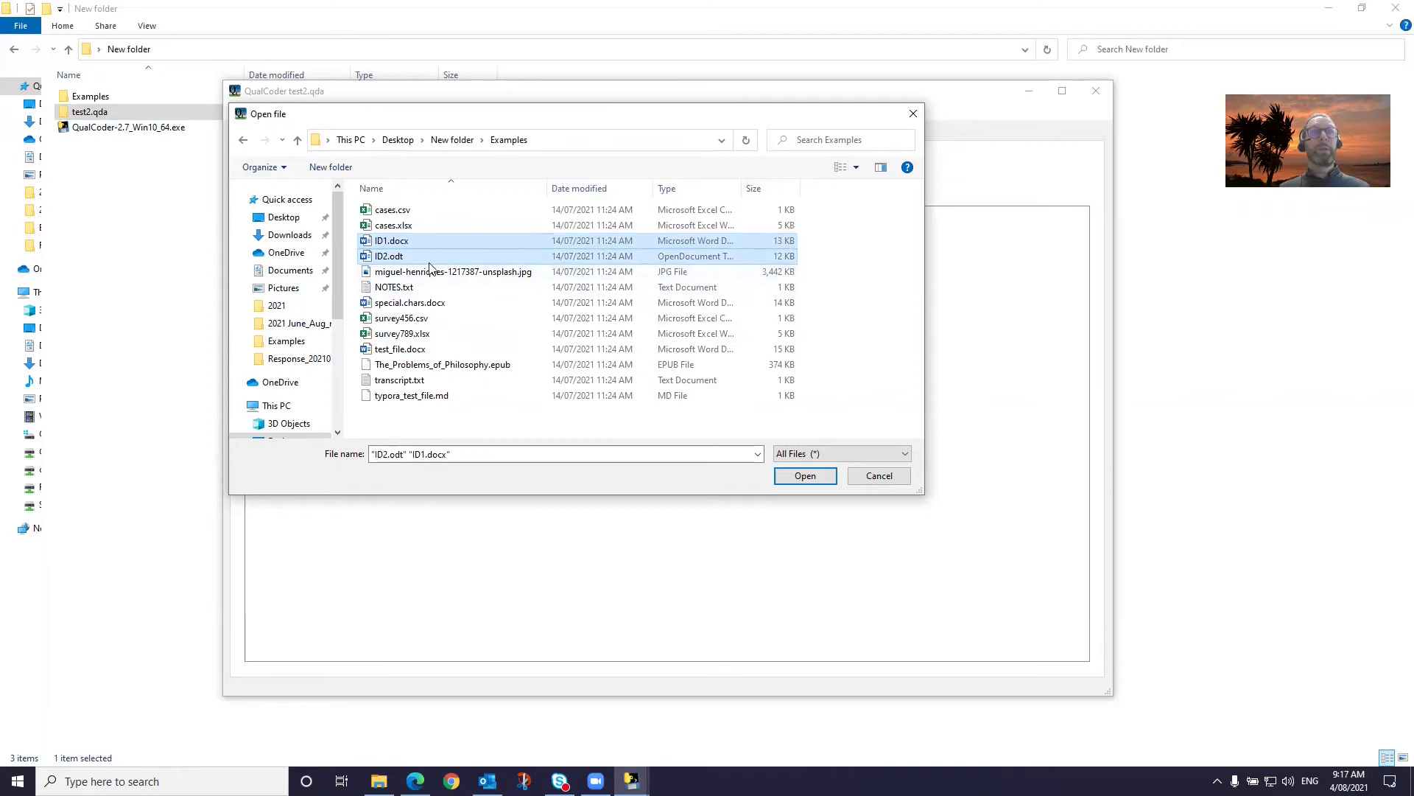
{"action": "left_click", "coordinate": [798, 479]}
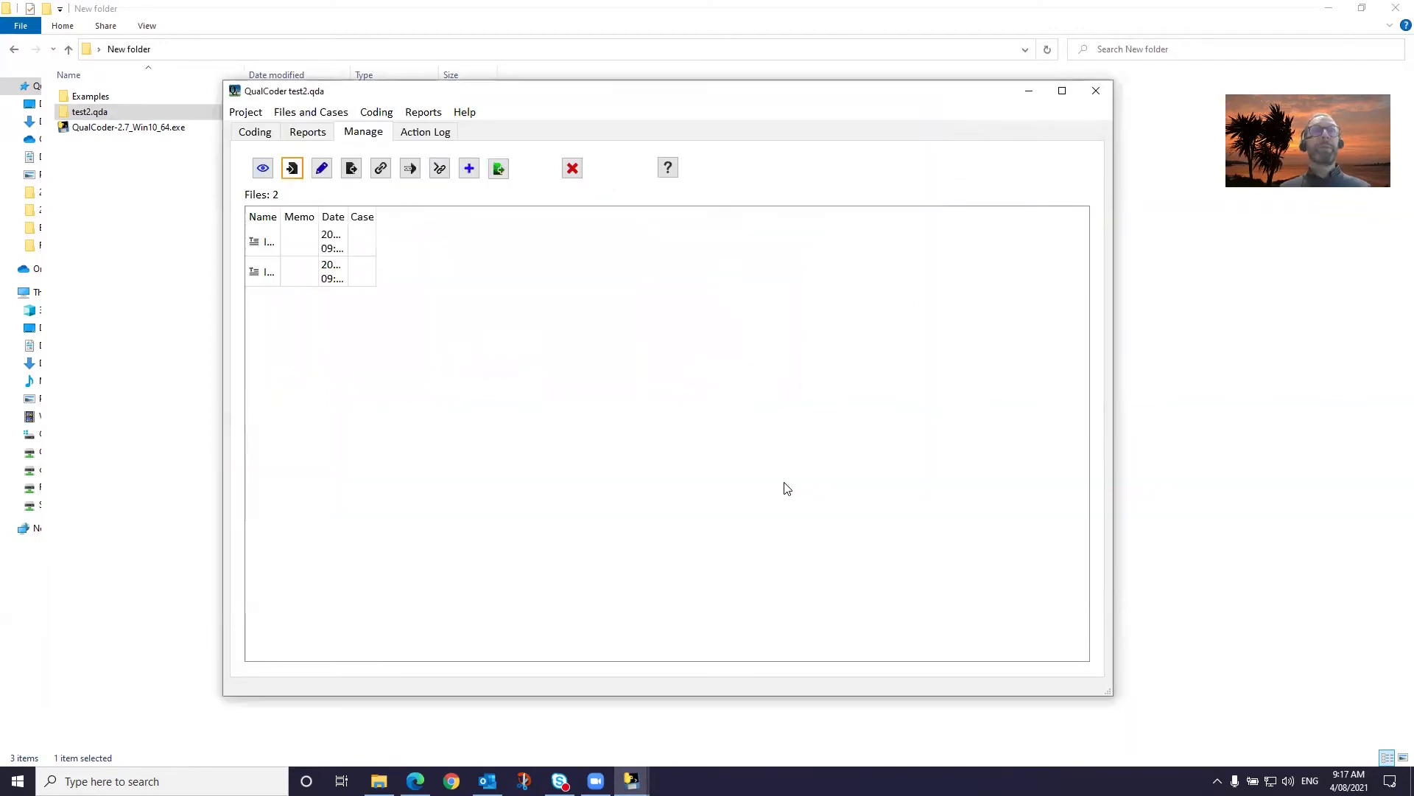
- Widen the Name and Date columns of the file list to fit their contents
{"action": "double_click", "coordinate": [280, 216]}
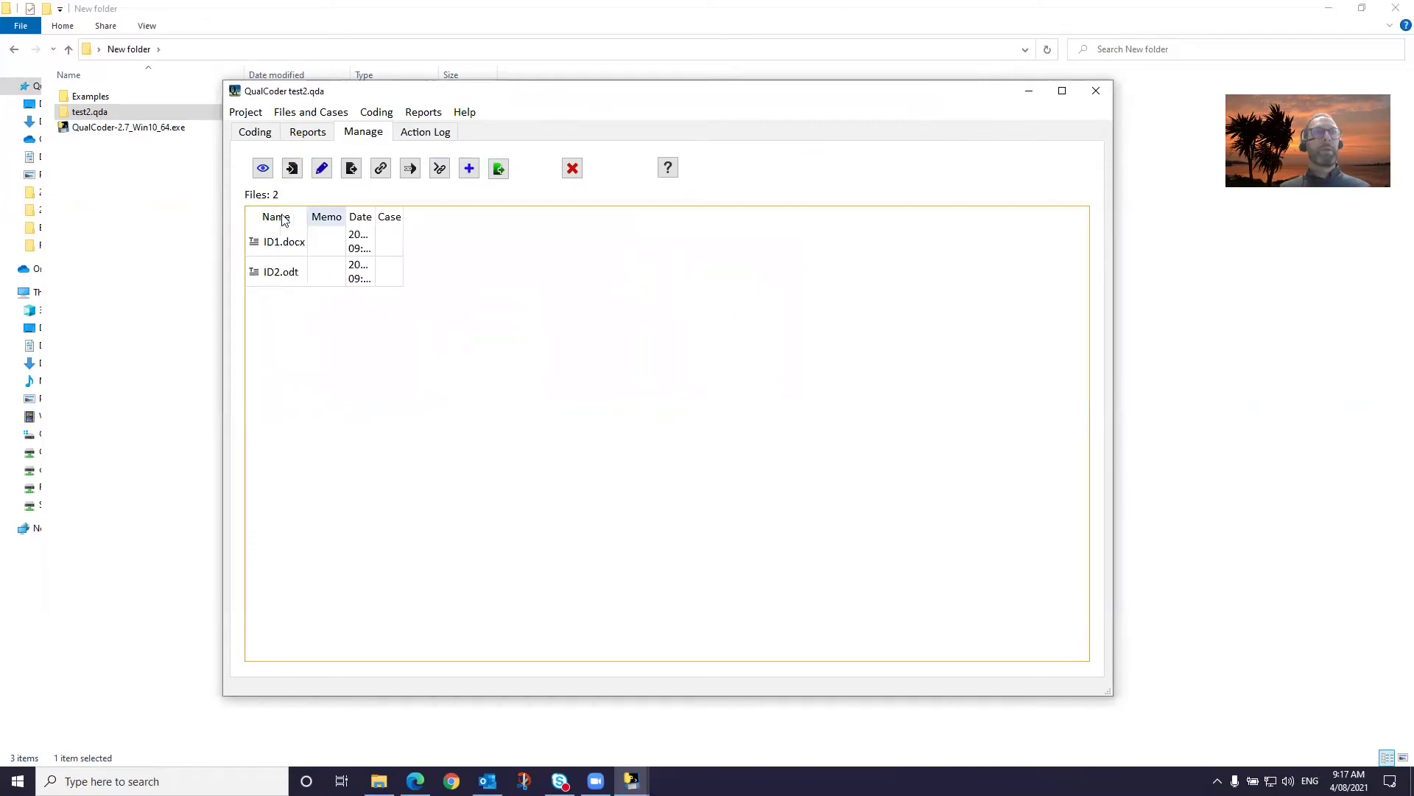
{"action": "double_click", "coordinate": [375, 216]}
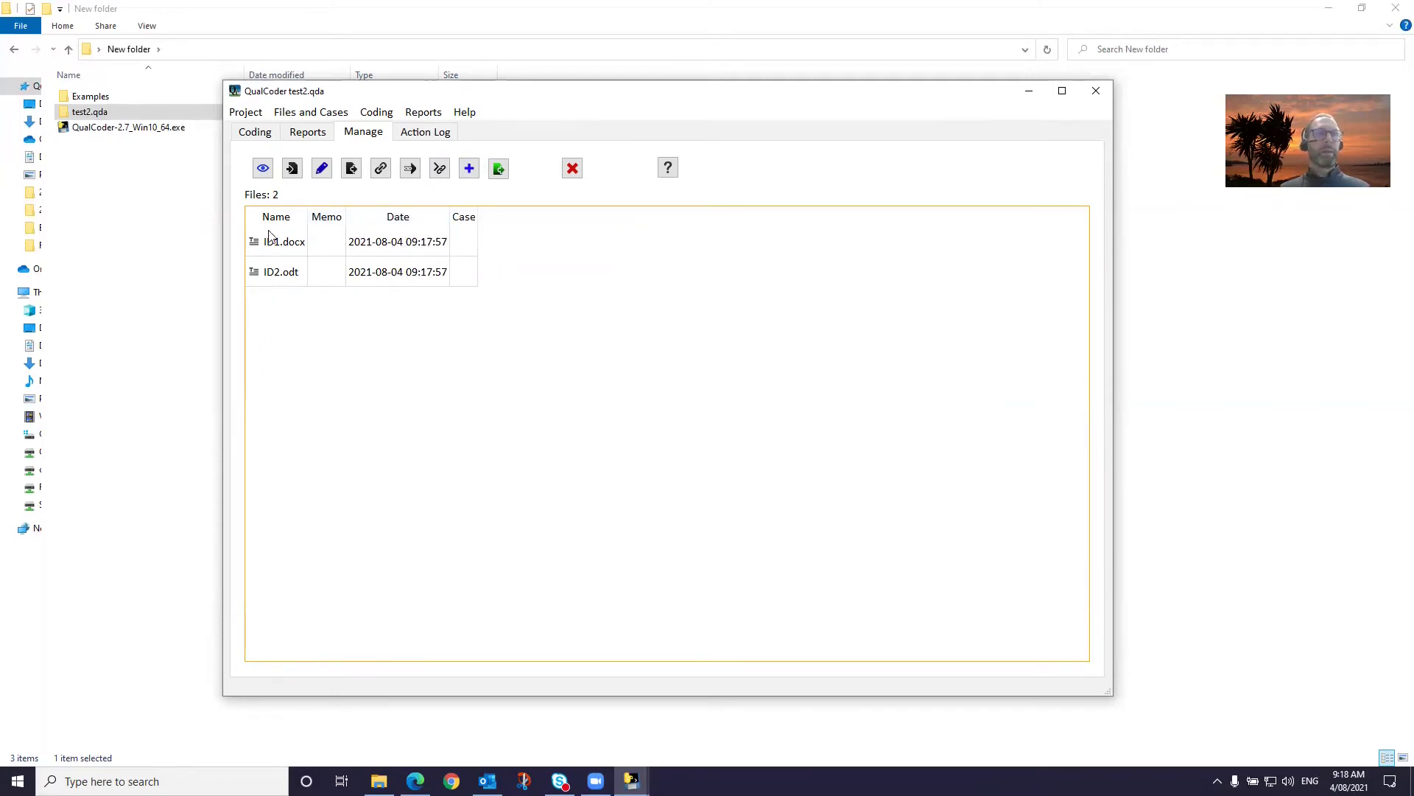
{"action": "mouse_move", "coordinate": [267, 248]}
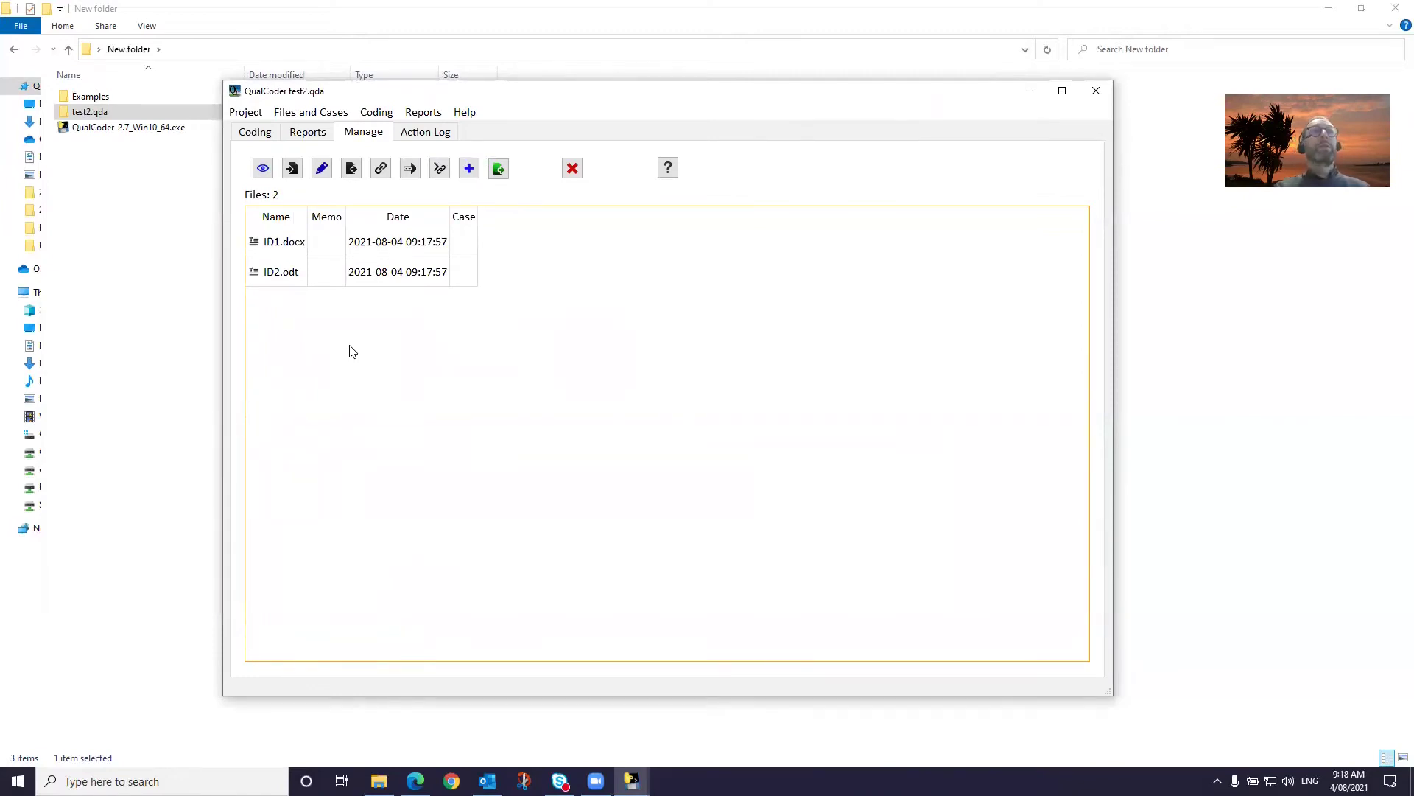
- Open ID1.docx and add the sentence "Here is some more text." as a new paragraph at its end
{"action": "double_click", "coordinate": [283, 242]}
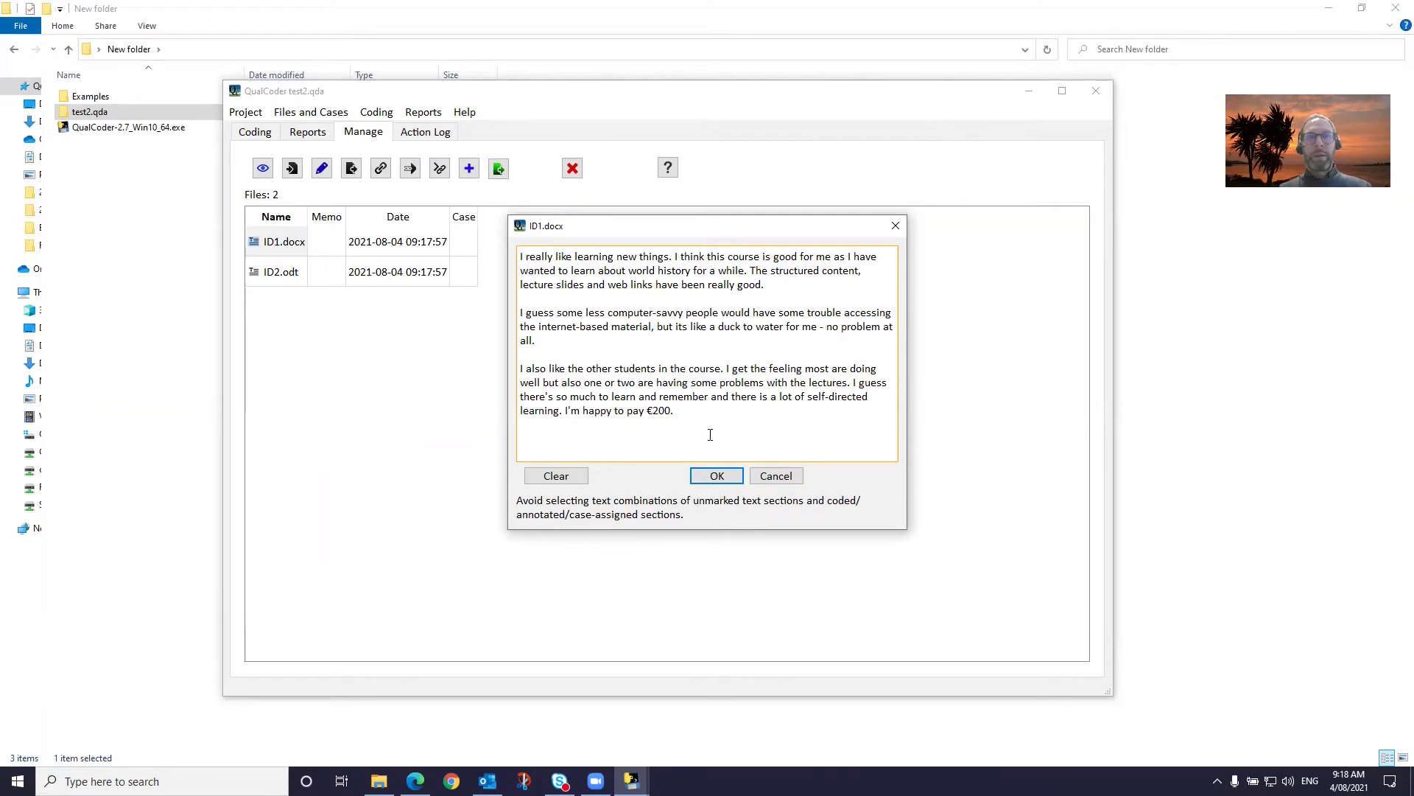
{"action": "left_click", "coordinate": [685, 421]}
{"action": "key", "text": "Return"}
{"action": "key", "text": "Return"}
{"action": "type", "text": "Here is some moire"}
{"action": "key", "text": "BackSpace"}
{"action": "key", "text": "BackSpace"}
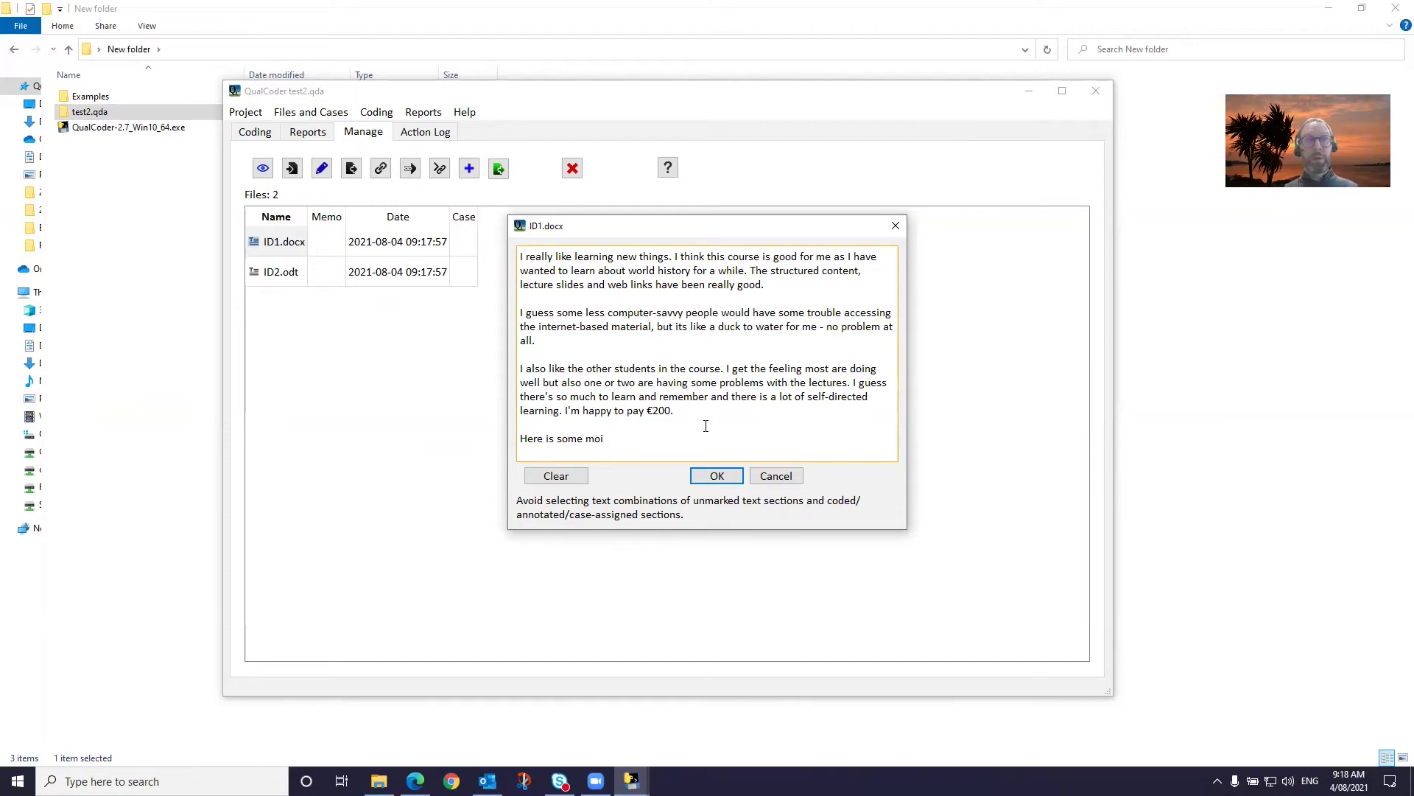
{"action": "type", "text": "re te"}
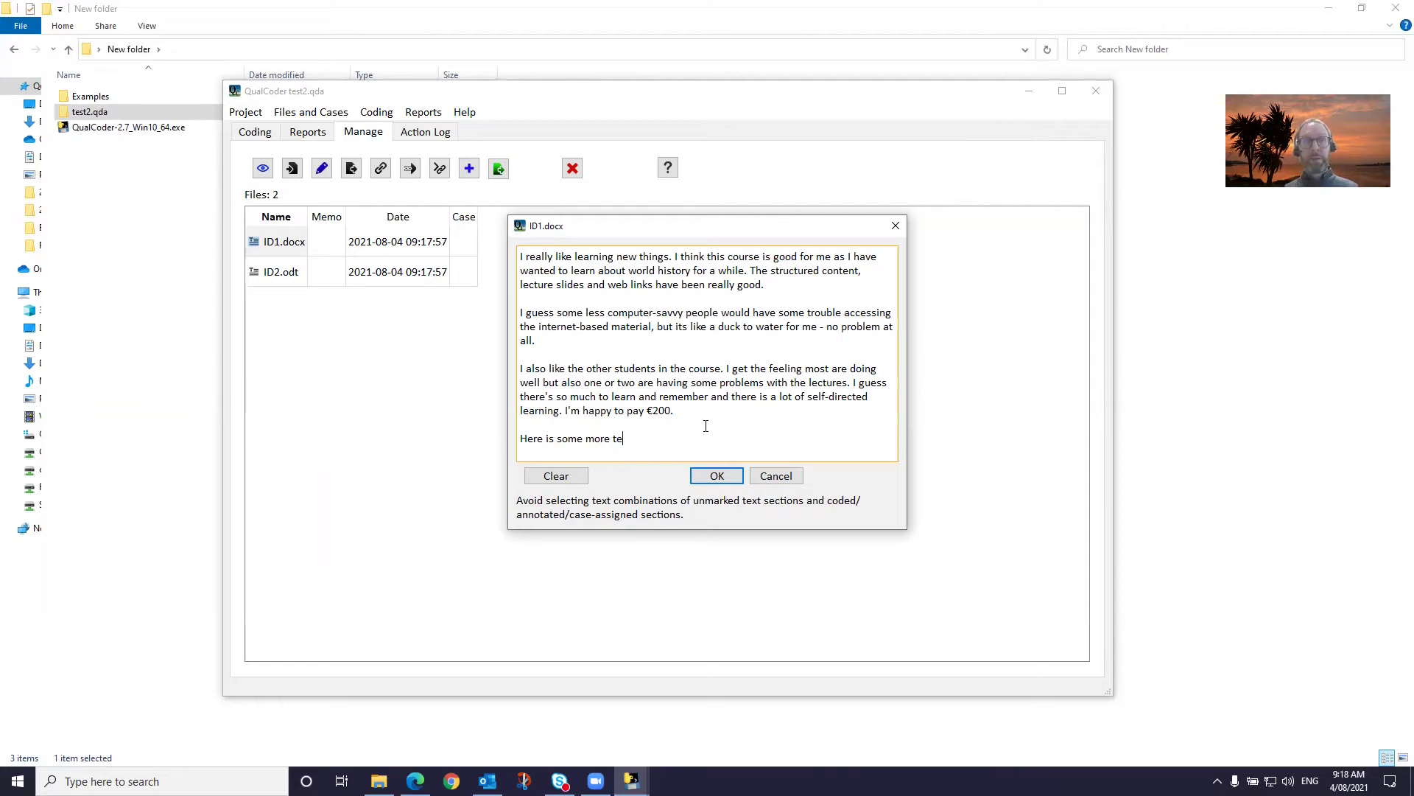
{"action": "type", "text": "xt."}
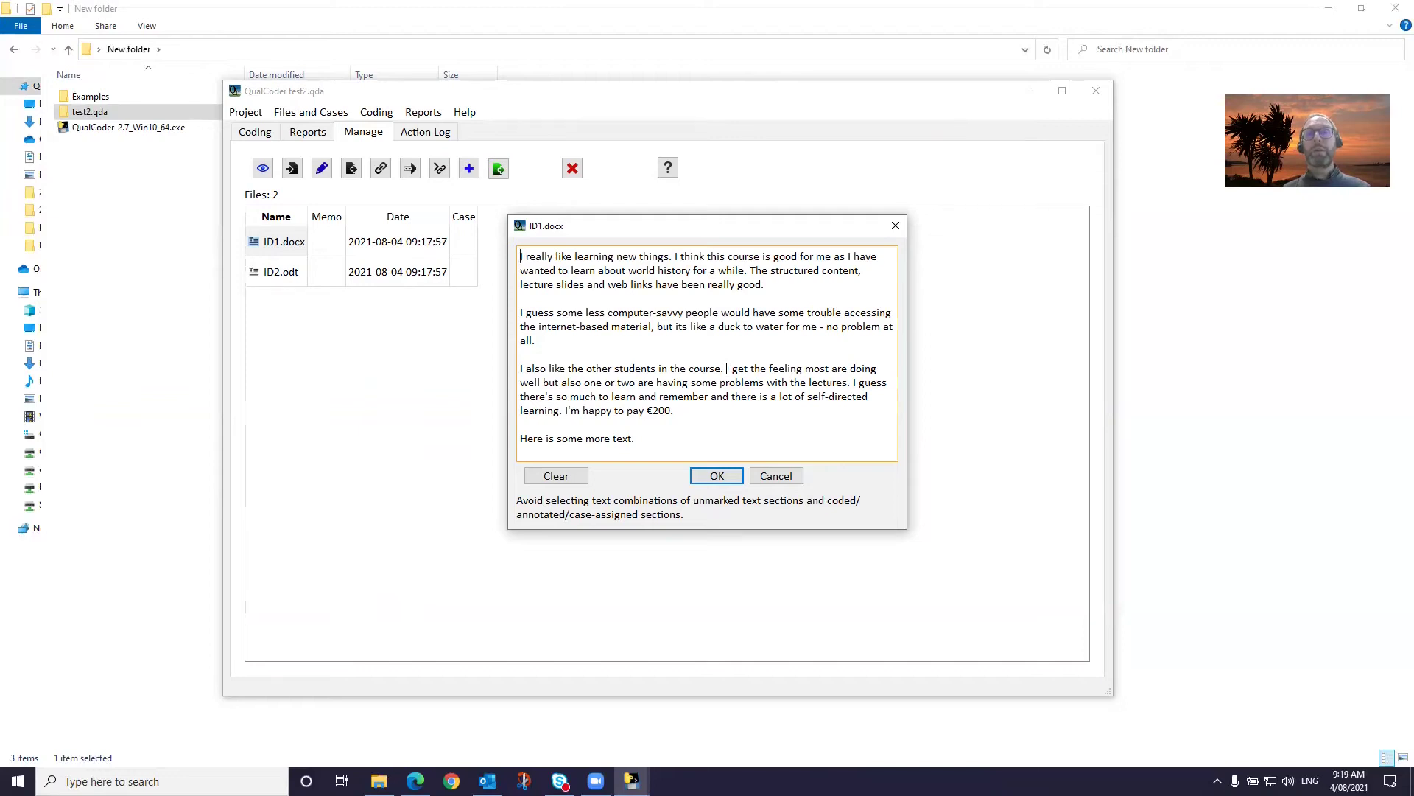
- Try inserting "hkhkhk" after the word "course" in the third paragraph of ID1.docx, remove it again and close the text
{"action": "left_click_drag", "start_coordinate": [726, 368], "coordinate": [721, 402]}
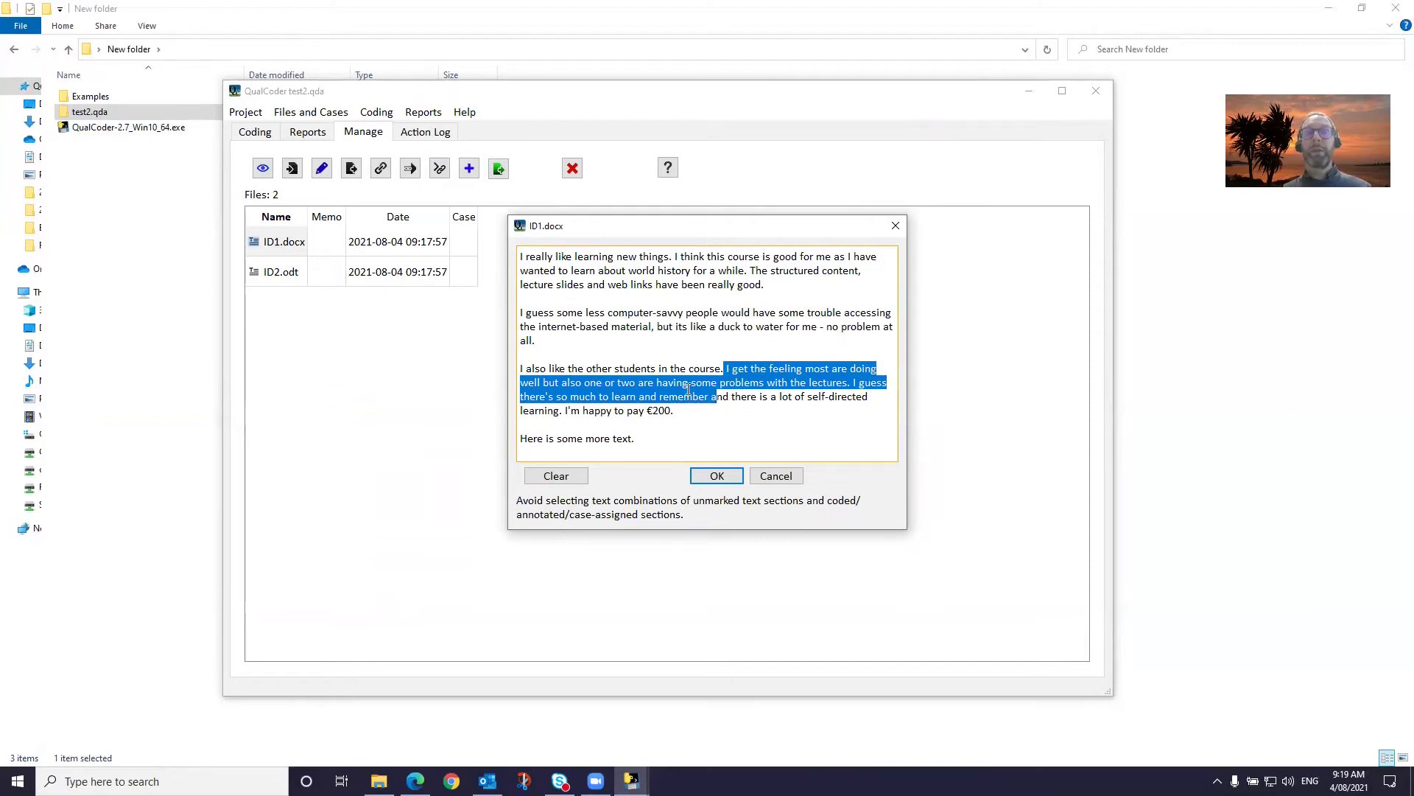
{"action": "left_click", "coordinate": [712, 372]}
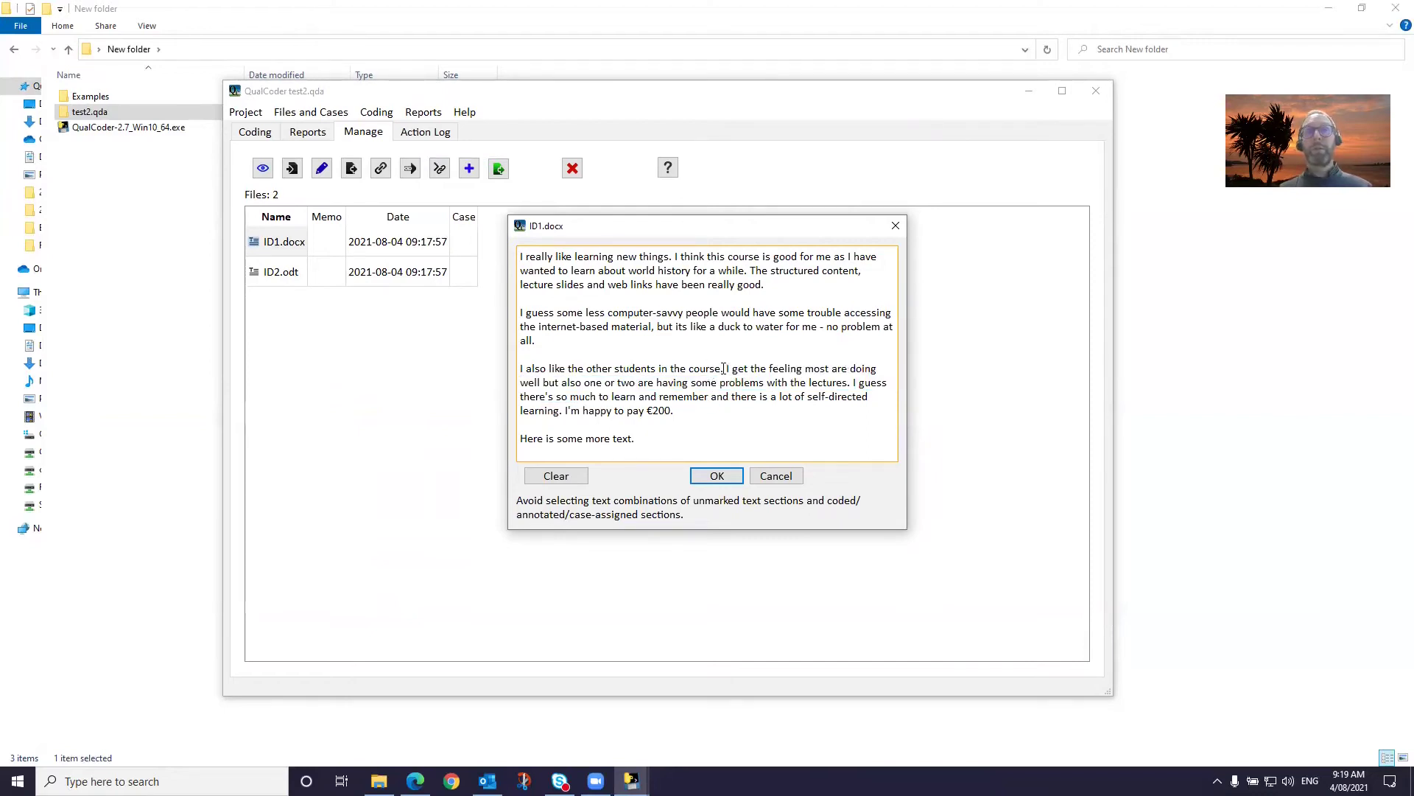
{"action": "type", "text": "hkhkhk"}
{"action": "key", "text": "BackSpace"}
{"action": "key", "text": "BackSpace"}
{"action": "key", "text": "BackSpace"}
{"action": "key", "text": "BackSpace"}
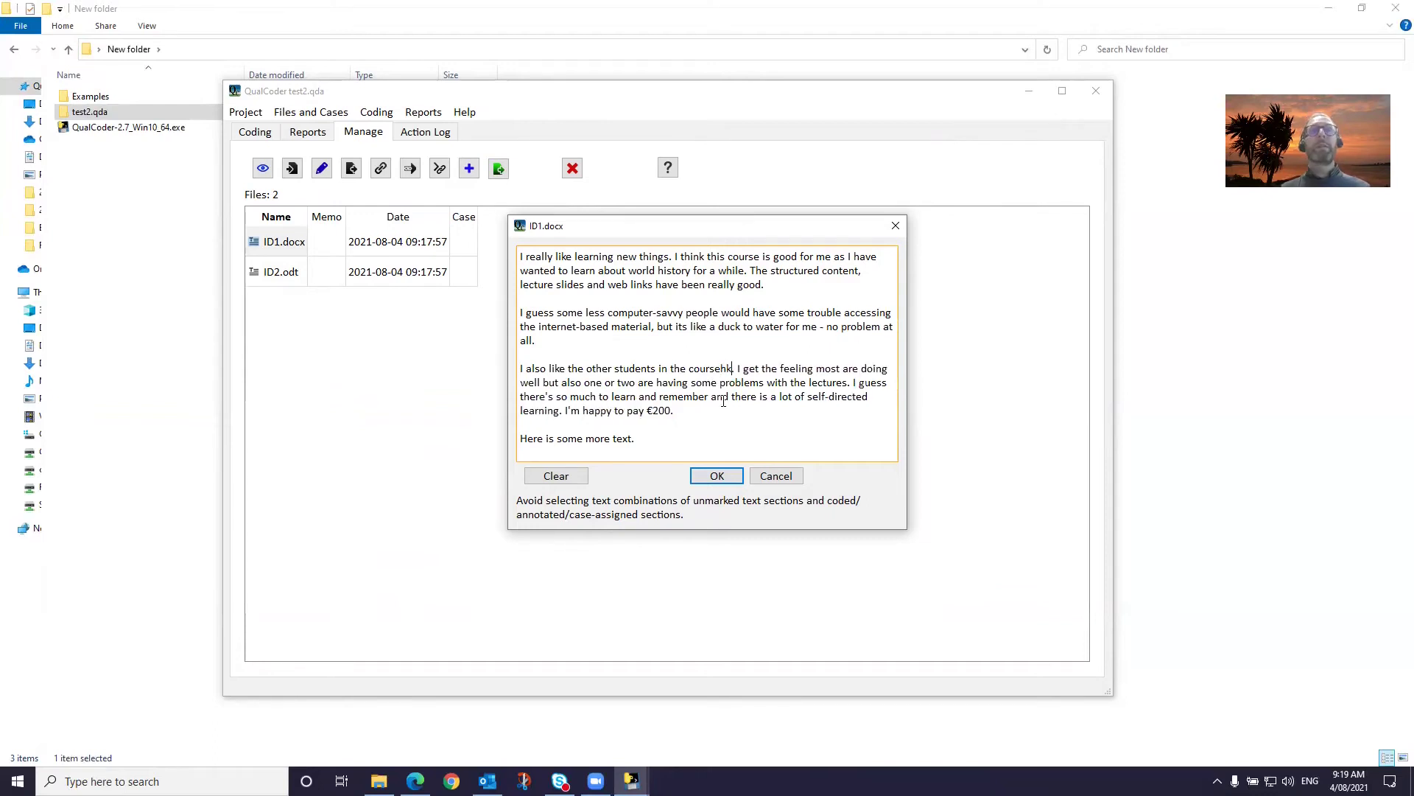
{"action": "key", "text": "BackSpace"}
{"action": "key", "text": "BackSpace"}
{"action": "key", "text": "Escape"}
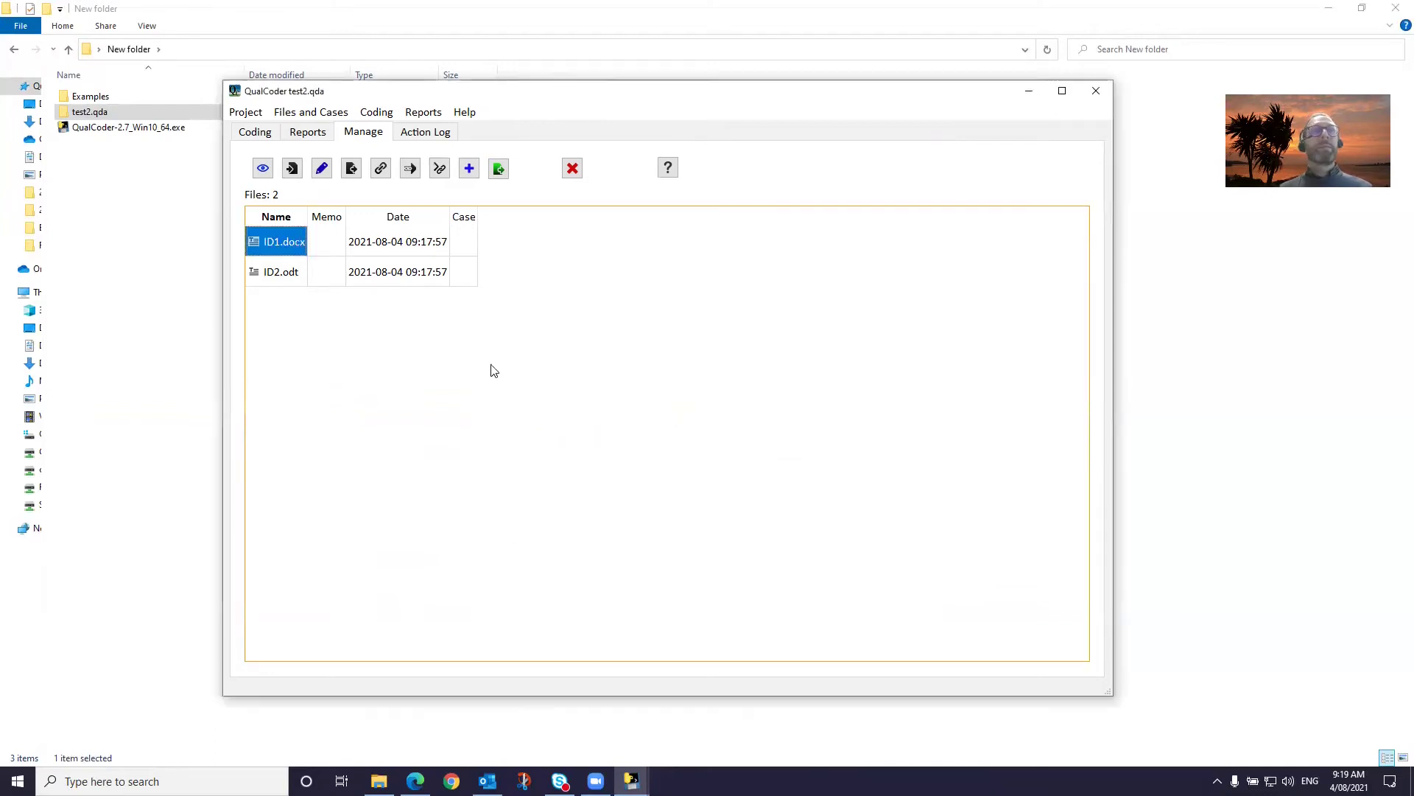
- Add the memo "transcript 1" to the file ID1.docx
{"action": "left_click", "coordinate": [331, 237]}
{"action": "type", "text": "transcr"}
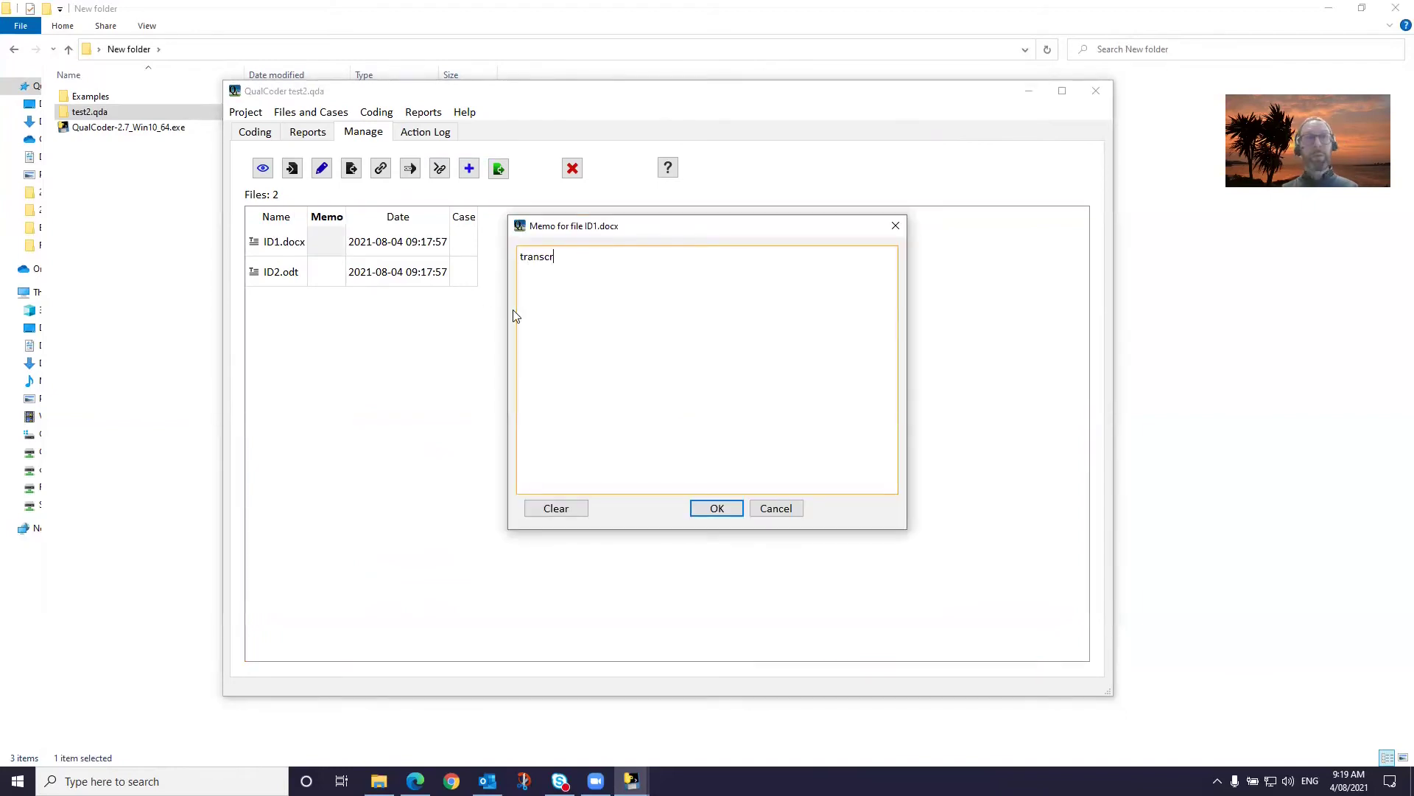
{"action": "type", "text": "ipt 1"}
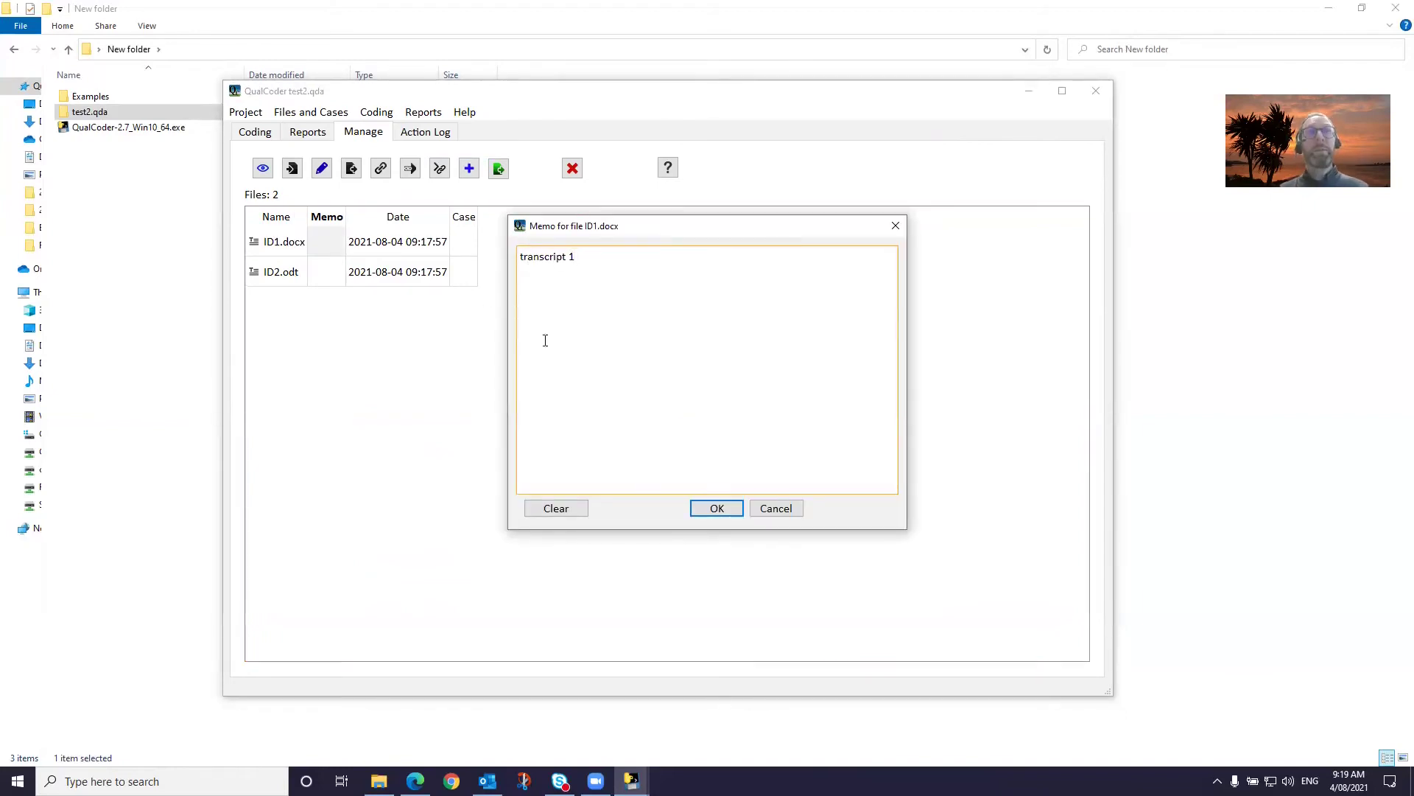
{"action": "key", "text": "Escape"}
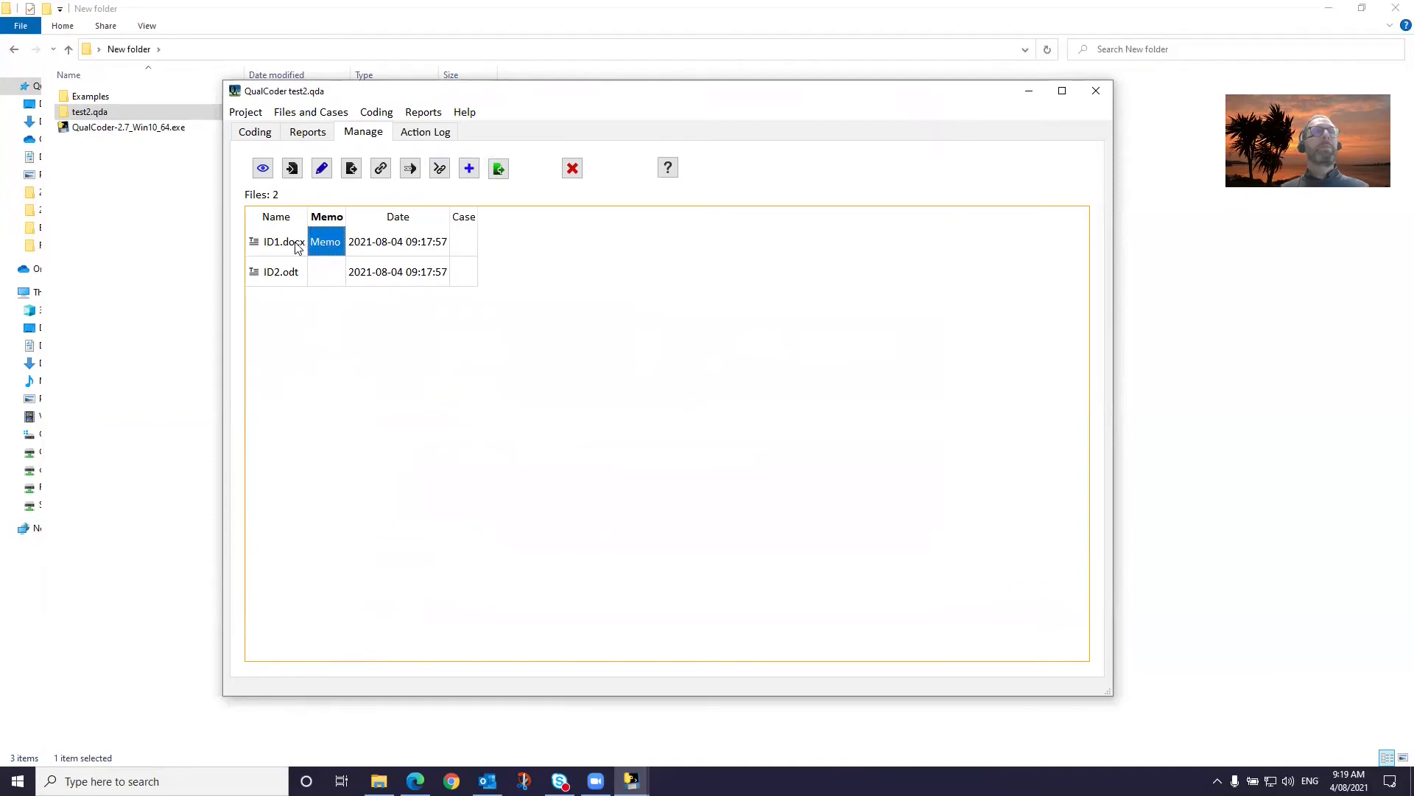
{"action": "mouse_move", "coordinate": [297, 246]}
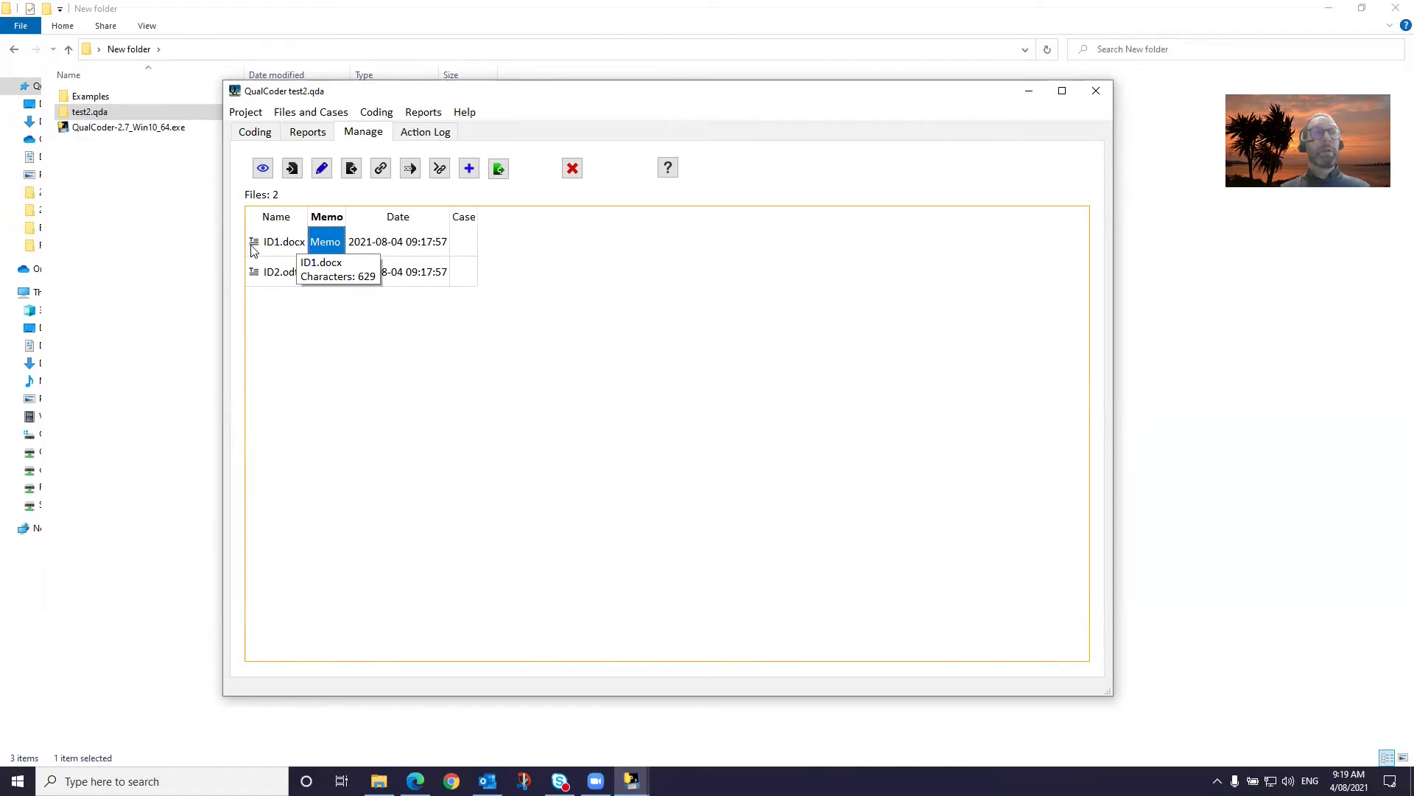
- Import the Unsplash JPG image from the Examples folder and widen the Name column to make its file name readable
{"action": "left_click", "coordinate": [299, 117]}
{"action": "left_click", "coordinate": [299, 116]}
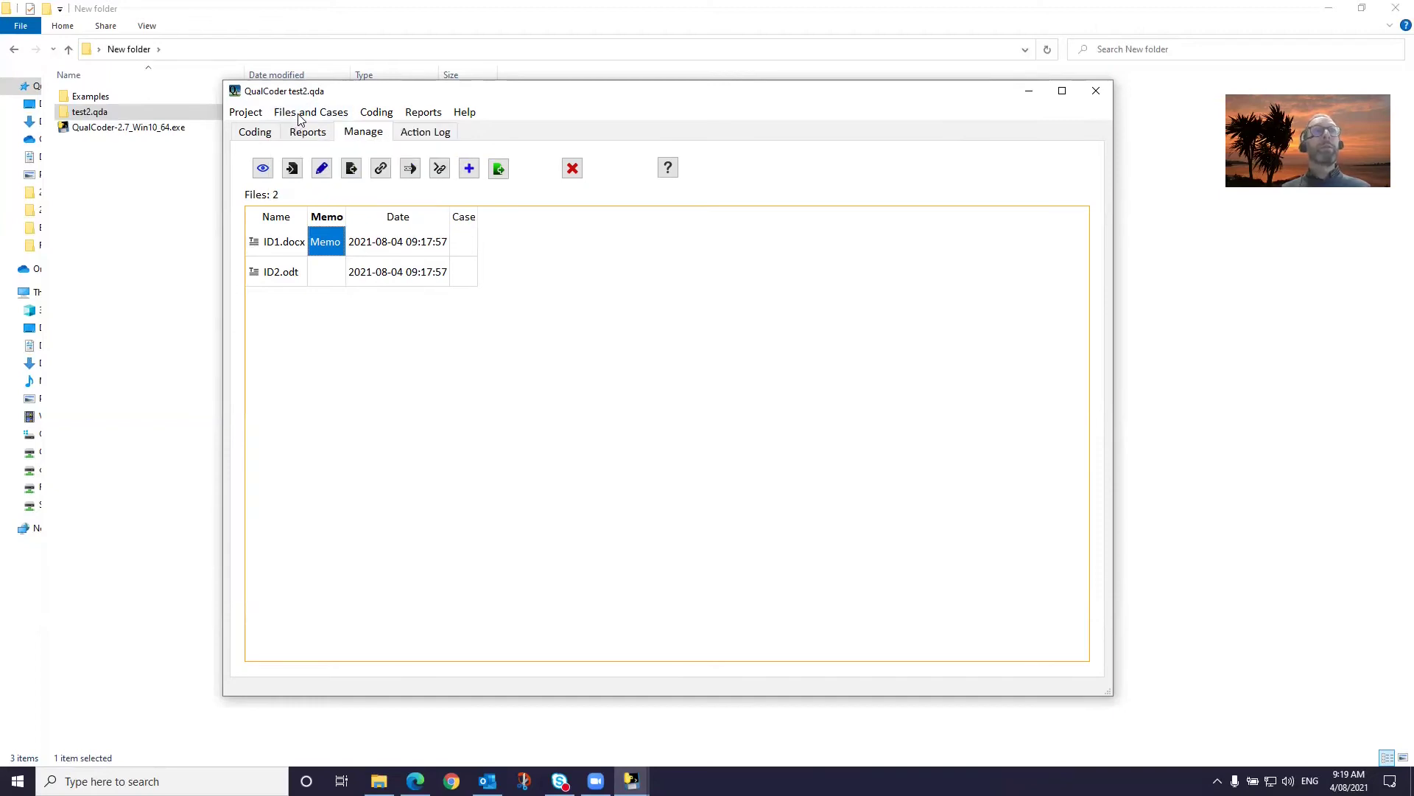
{"action": "left_click", "coordinate": [291, 168]}
{"action": "left_click", "coordinate": [451, 272]}
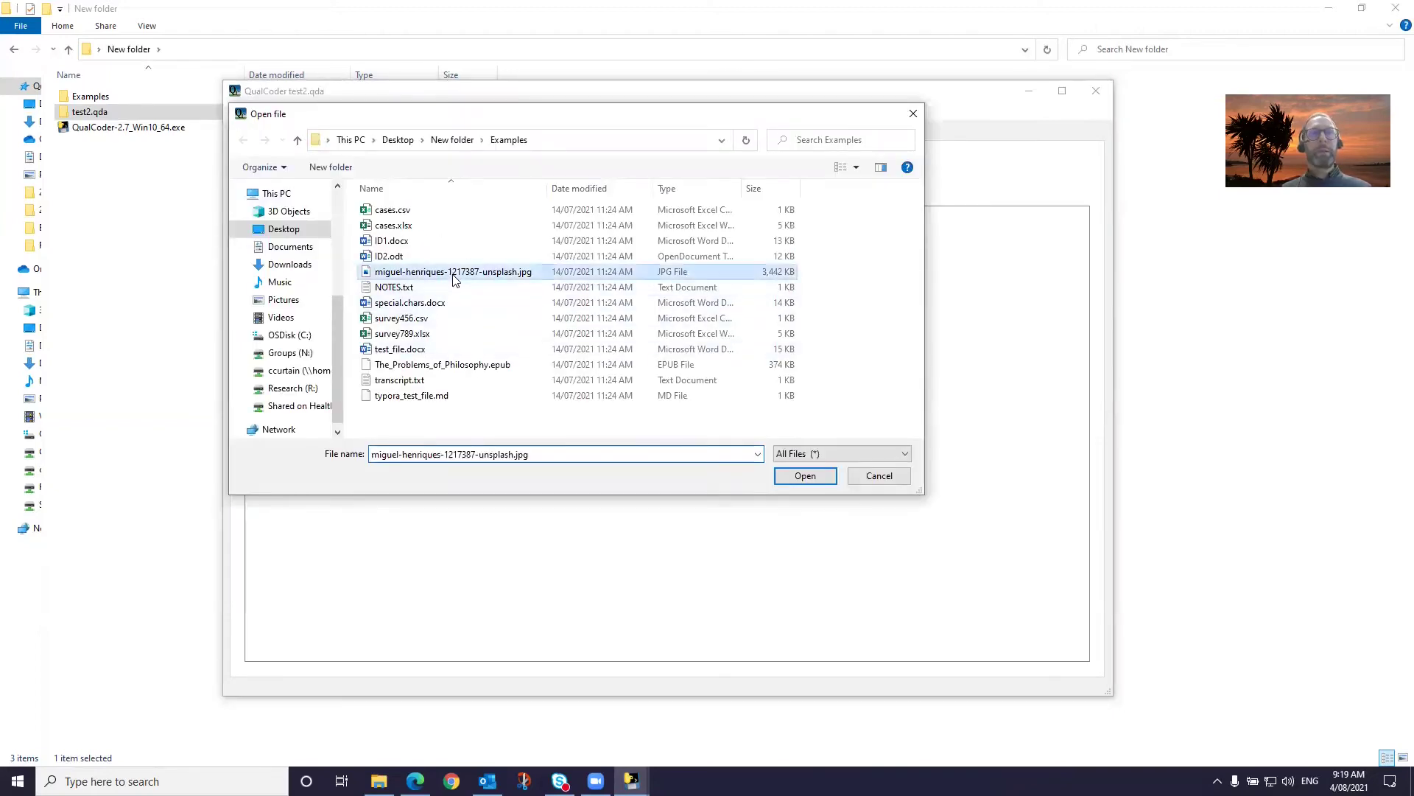
{"action": "left_click", "coordinate": [805, 476]}
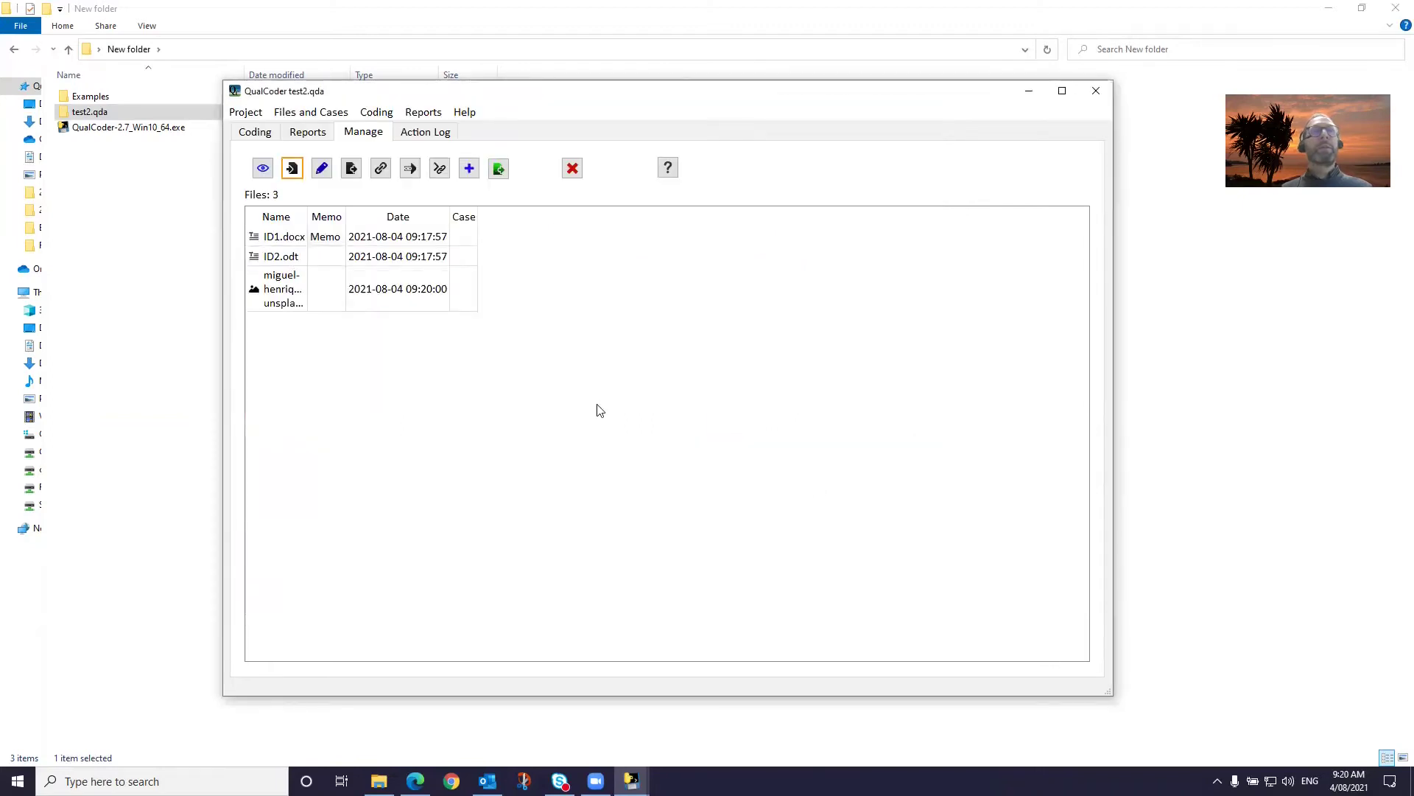
{"action": "double_click", "coordinate": [309, 217]}
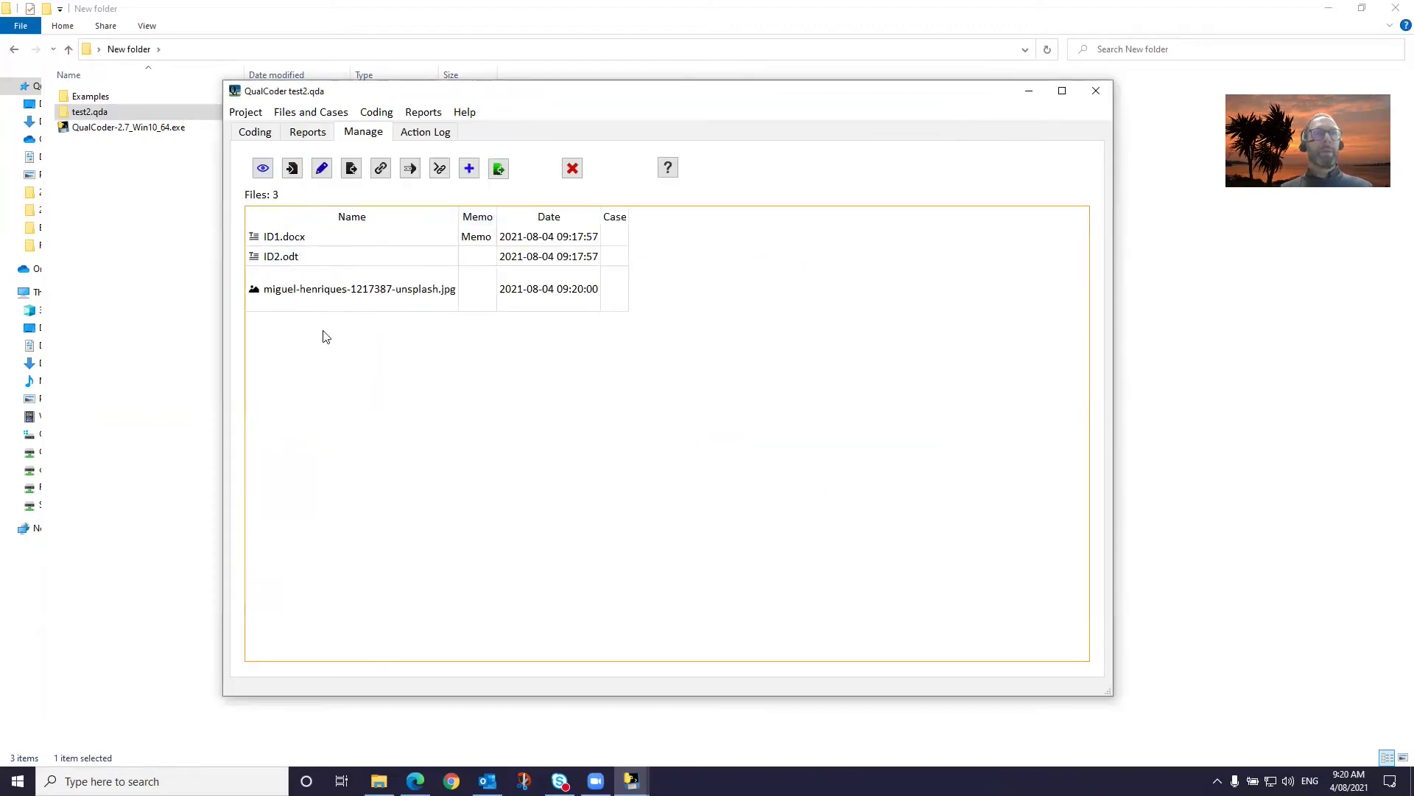
{"action": "left_click_drag", "start_coordinate": [459, 216], "coordinate": [424, 220]}
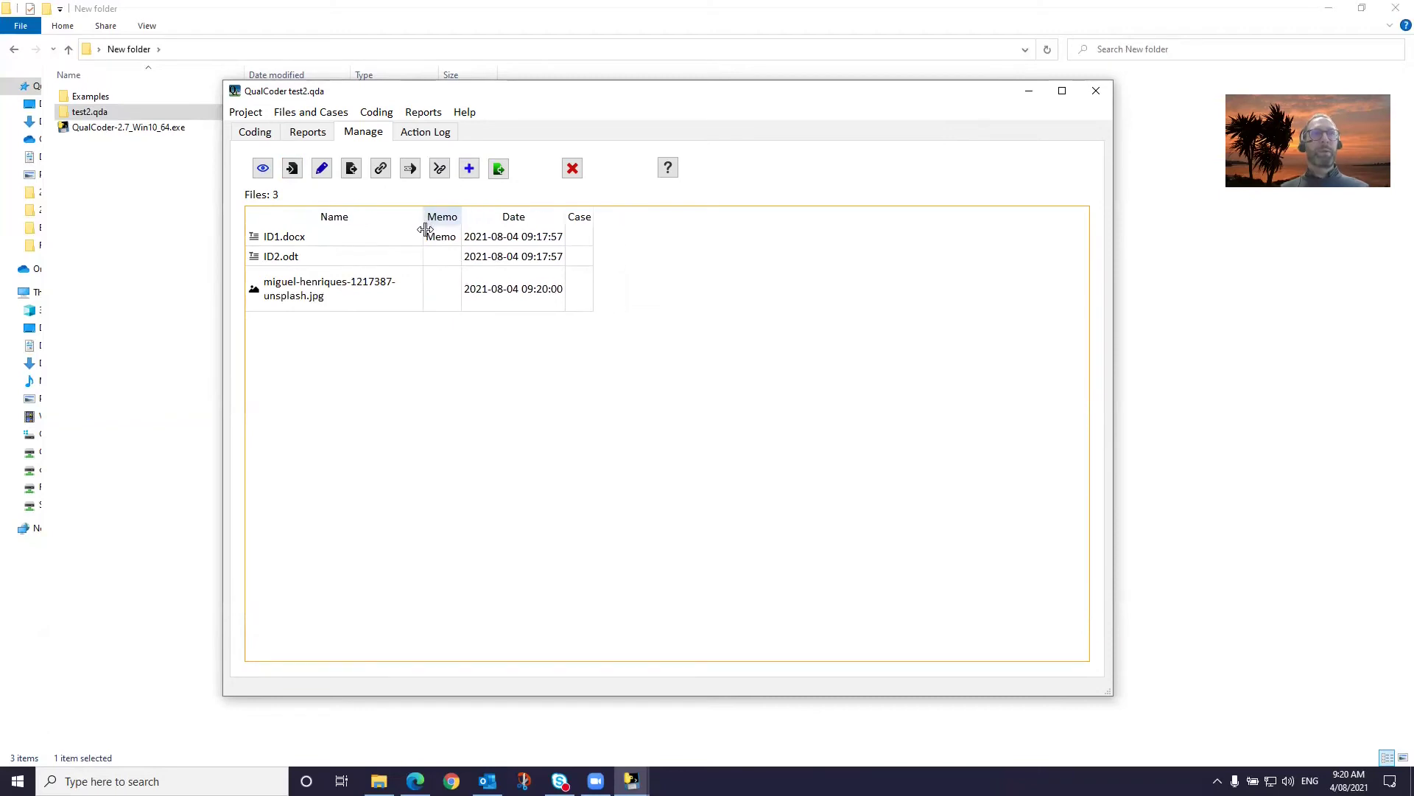
- View the Unsplash JPG image at a larger zoom, add the memo "a memo" to it and close the image
{"action": "double_click", "coordinate": [302, 289]}
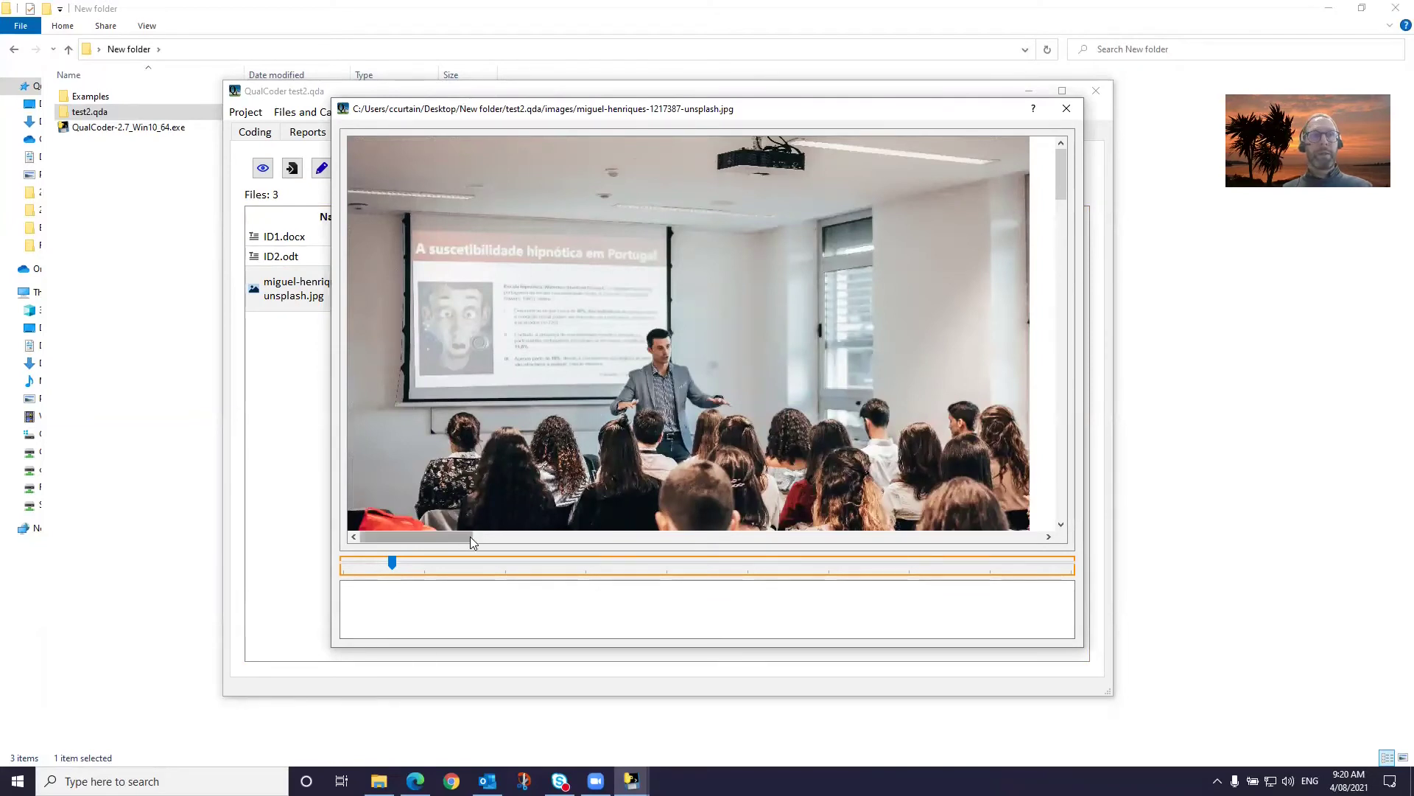
{"action": "left_click", "coordinate": [499, 536]}
{"action": "left_click_drag", "start_coordinate": [499, 536], "coordinate": [439, 537]}
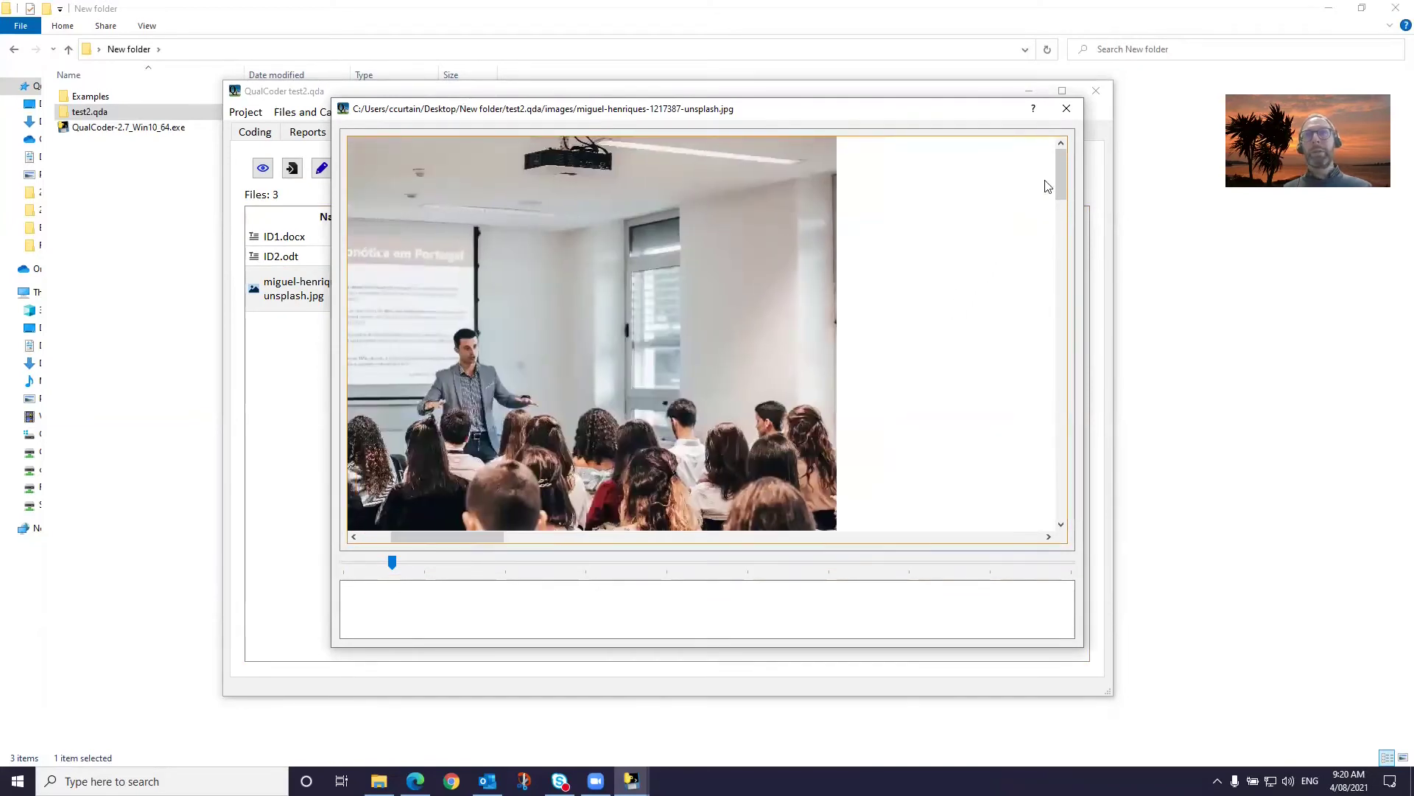
{"action": "mouse_move", "coordinate": [1059, 173]}
{"action": "left_mouse_down"}
{"action": "mouse_move", "coordinate": [1061, 186]}
{"action": "mouse_move", "coordinate": [1061, 166]}
{"action": "left_mouse_up"}
{"action": "left_click_drag", "start_coordinate": [392, 563], "coordinate": [487, 575]}
{"action": "left_click", "coordinate": [625, 610]}
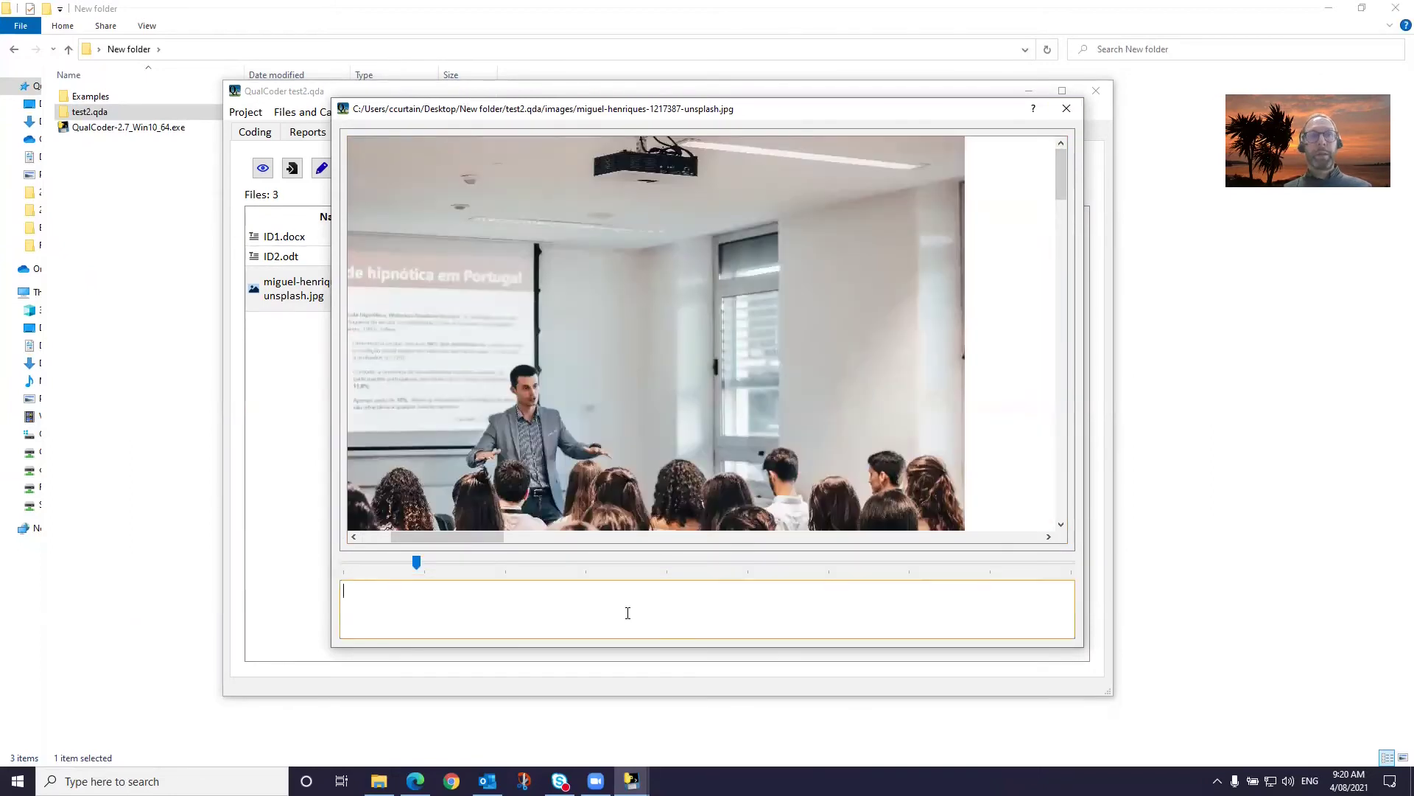
{"action": "type", "text": "a memo"}
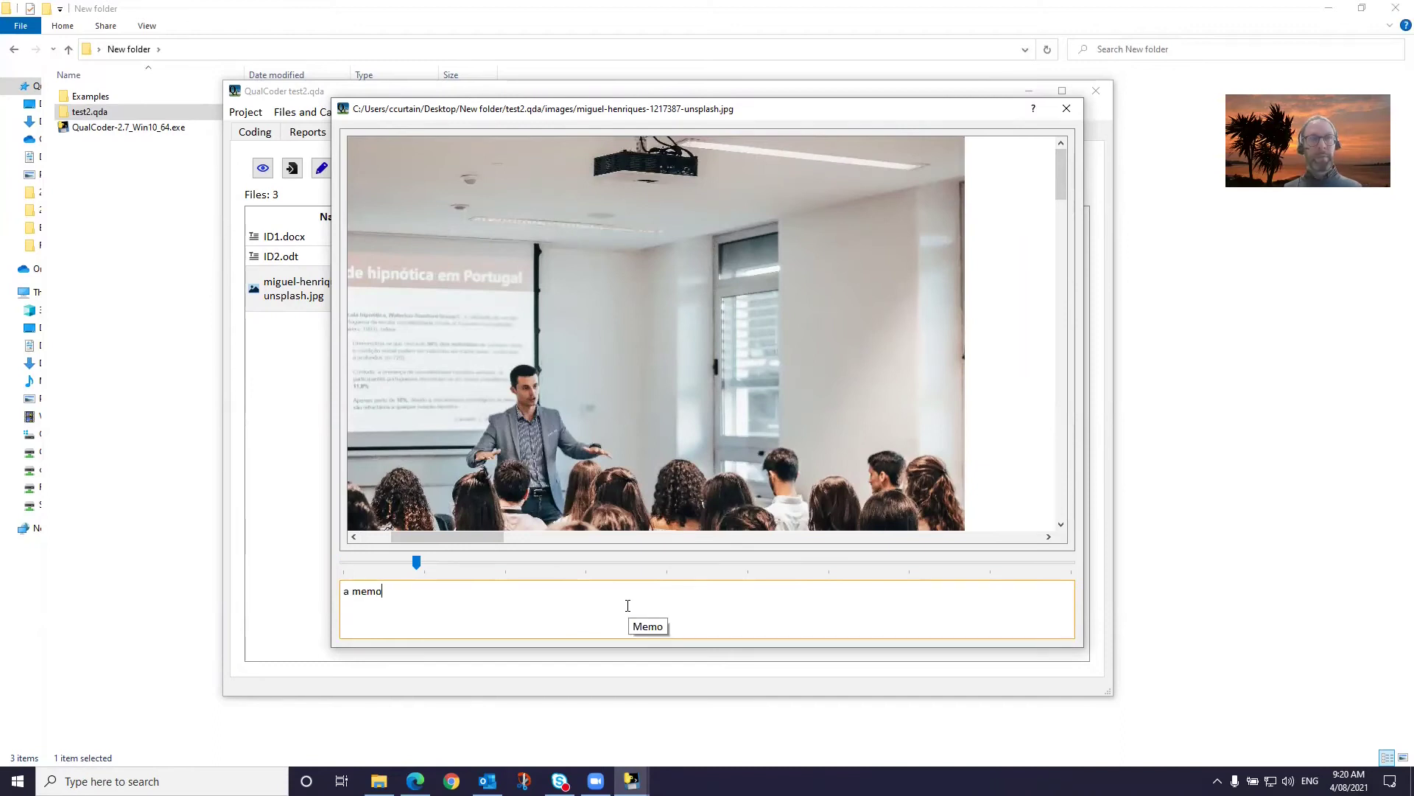
{"action": "left_click", "coordinate": [1065, 108]}
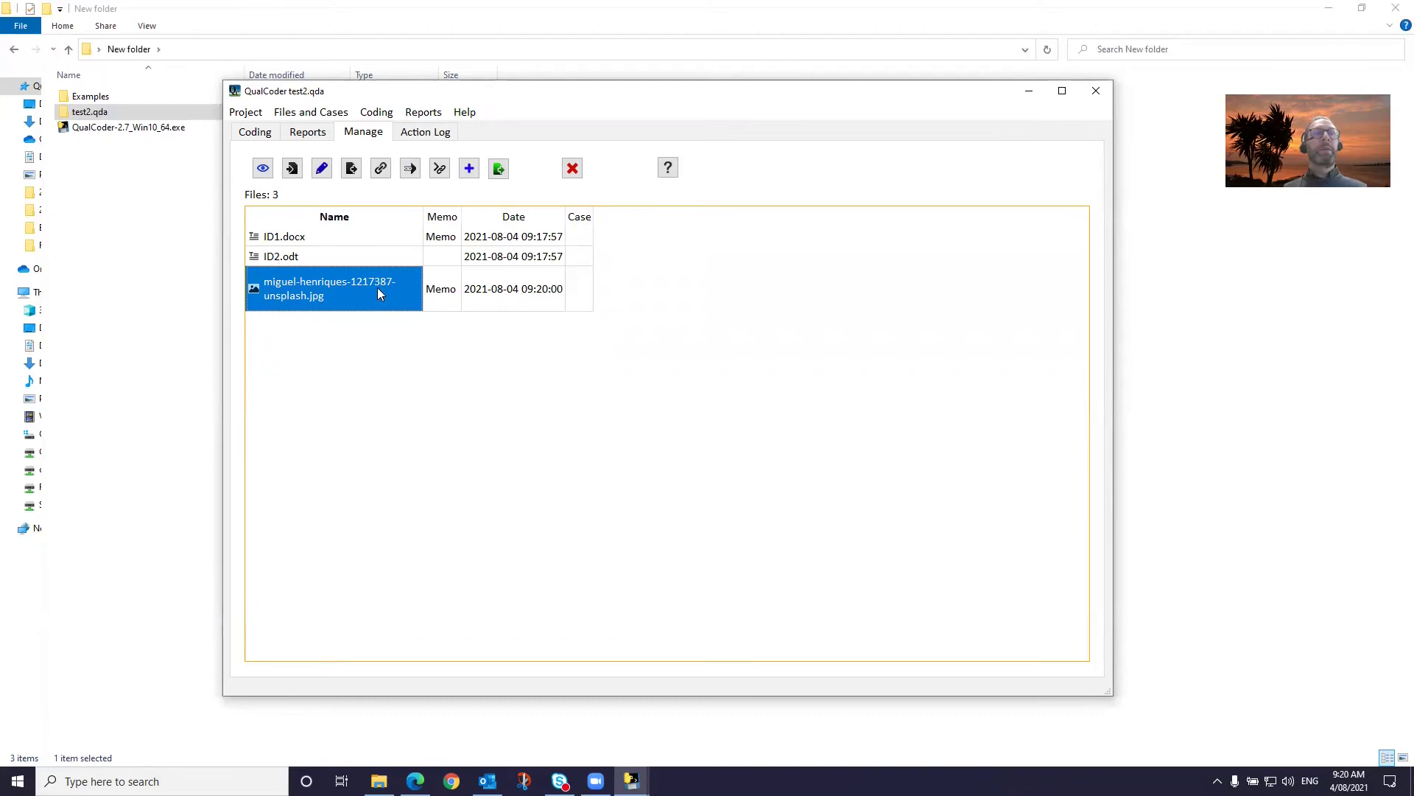
{"action": "mouse_move", "coordinate": [378, 288]}
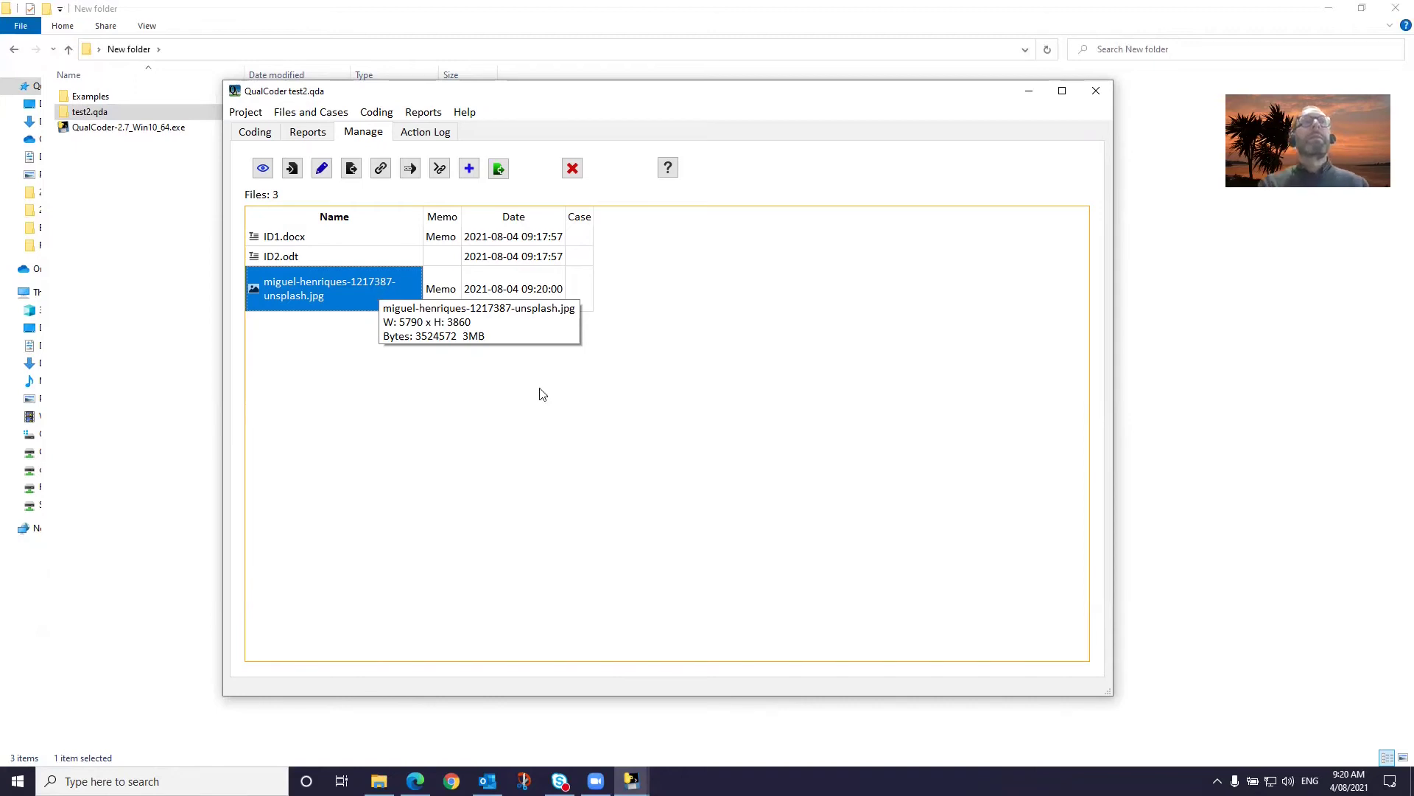
- Add a character-type file attribute named "source of info"
{"action": "left_click", "coordinate": [470, 168]}
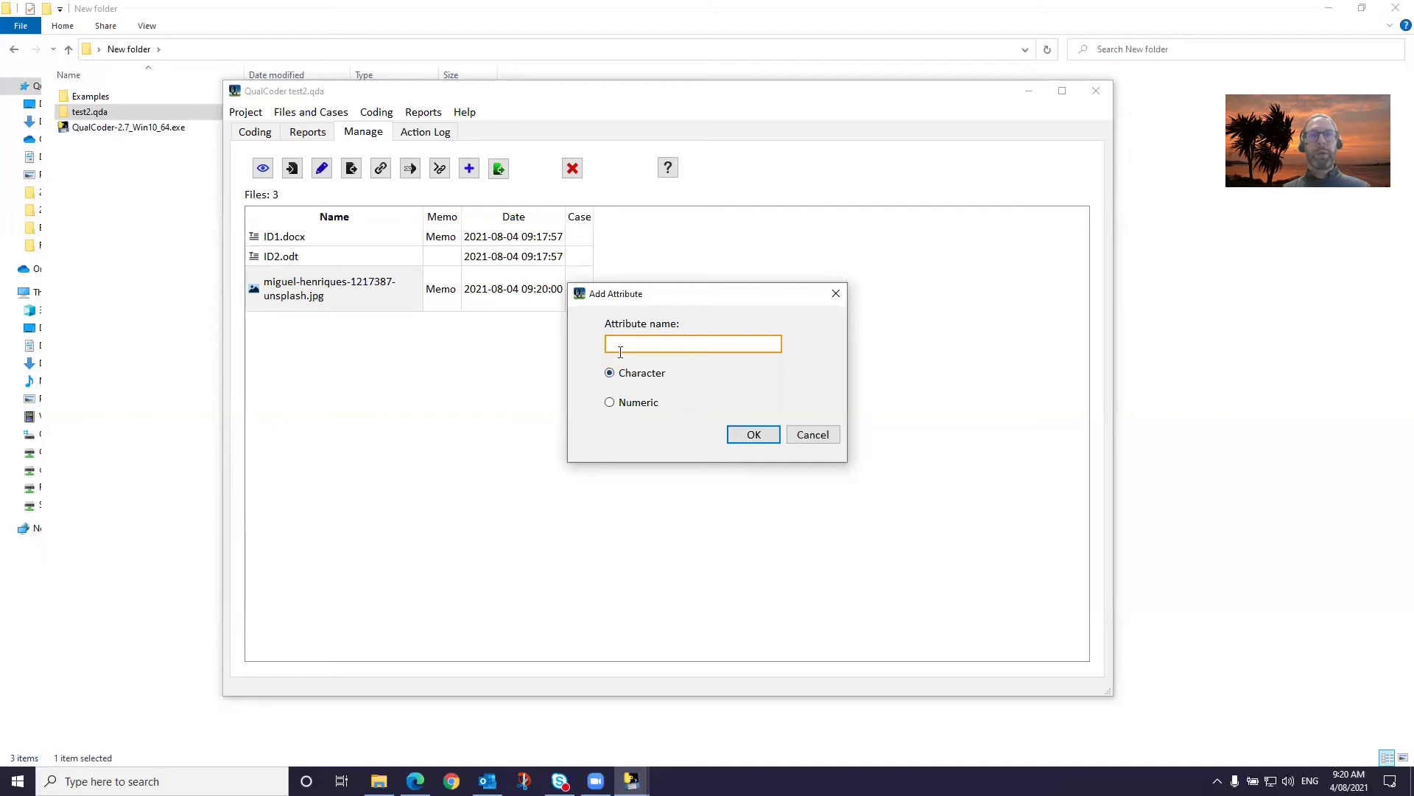
{"action": "type", "text": "source of info"}
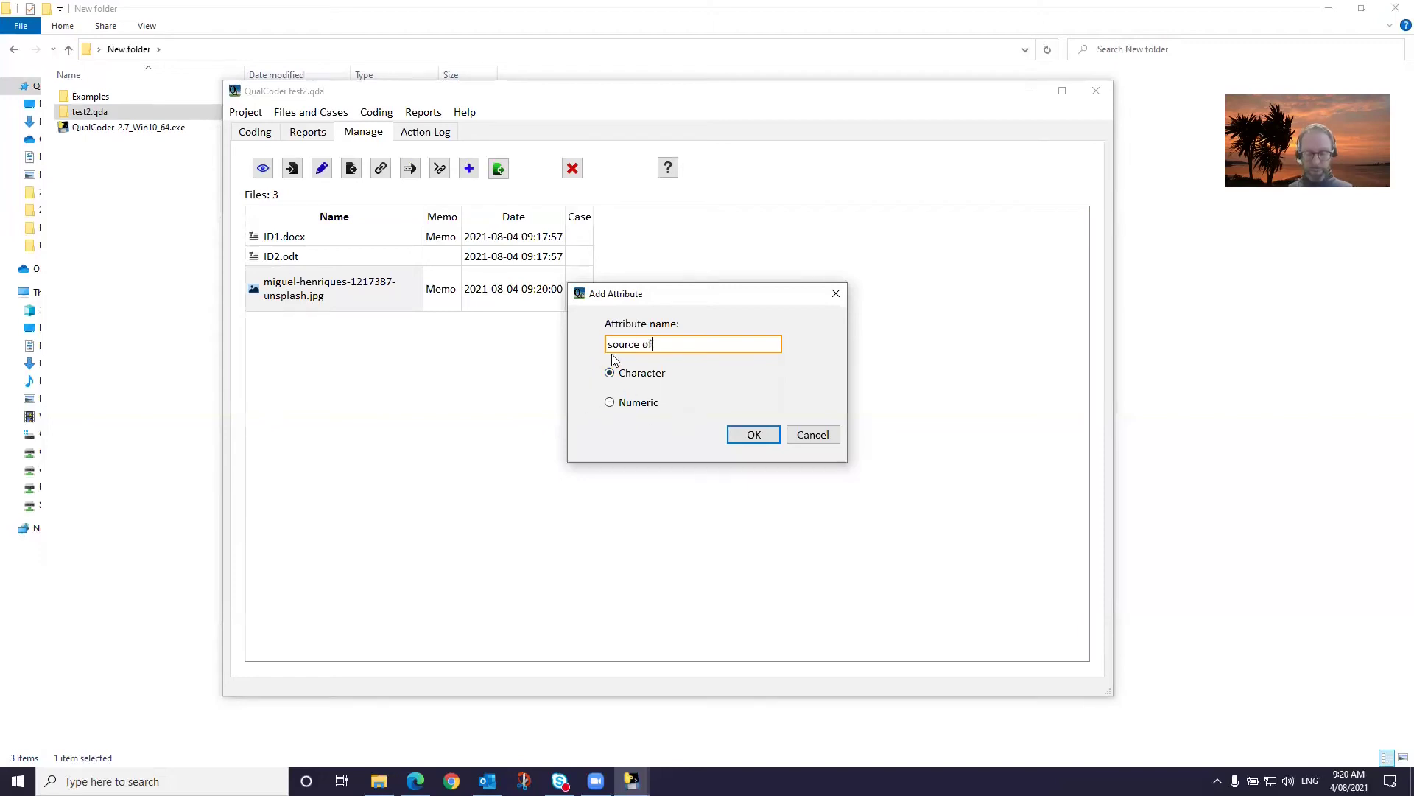
{"action": "left_click", "coordinate": [753, 436]}
- Set the "source of info" attribute to "interview" for both ID1.docx and ID2.odt
{"action": "left_click", "coordinate": [639, 244]}
{"action": "type", "text": "interview"}
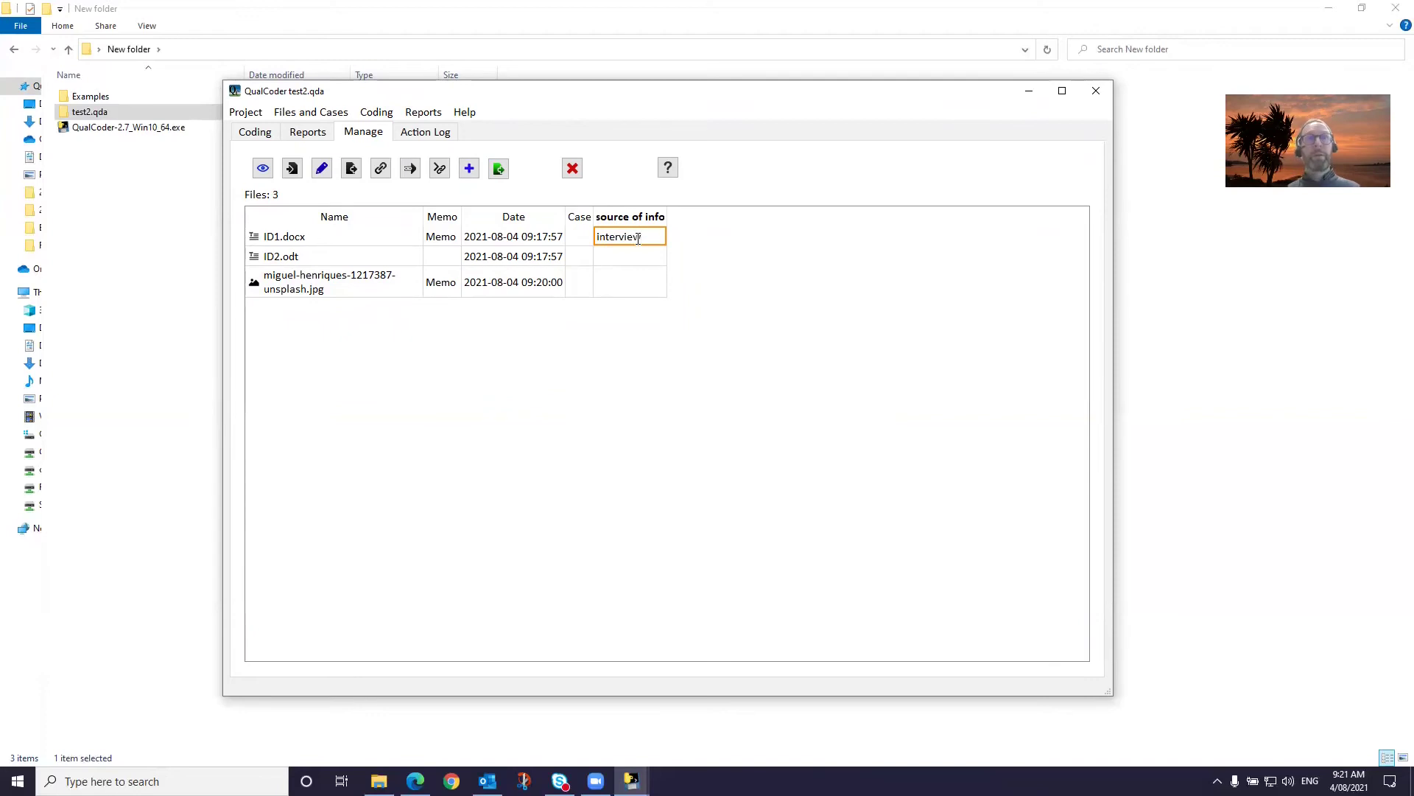
{"action": "left_click", "coordinate": [634, 259]}
{"action": "type", "text": "interview"}
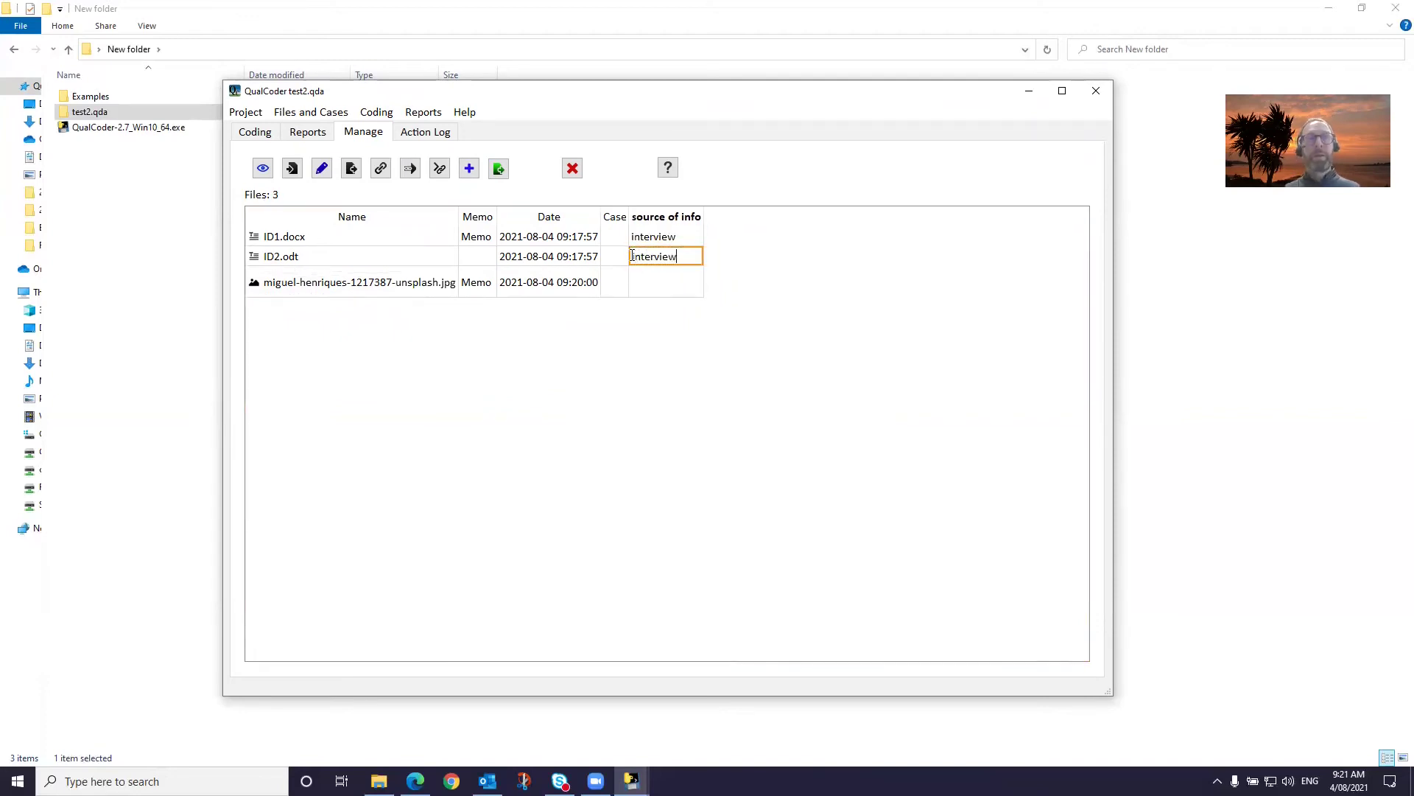
{"action": "key", "text": "Return"}
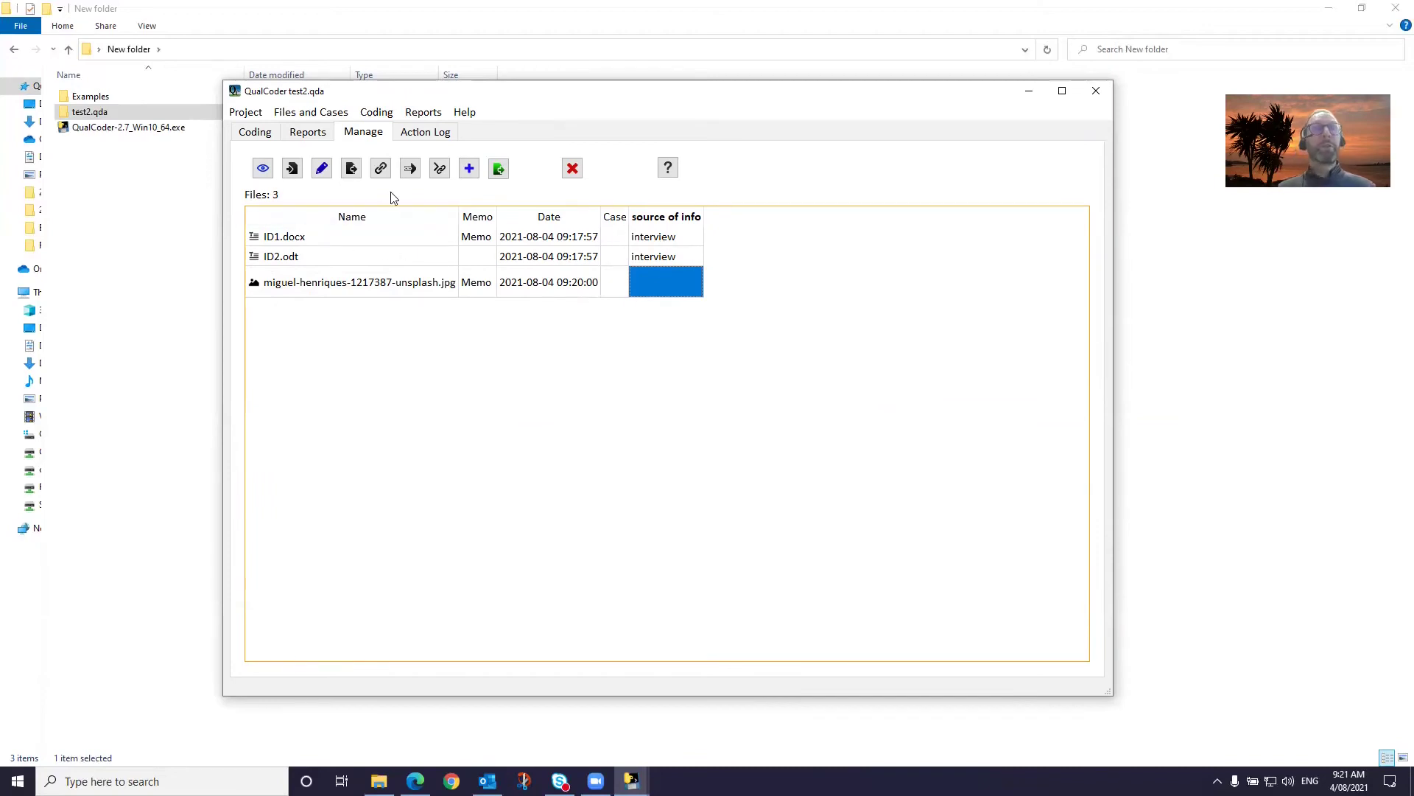
- Review the project's attributes in the attribute manager and go on to the journals manager
{"action": "left_click", "coordinate": [311, 112]}
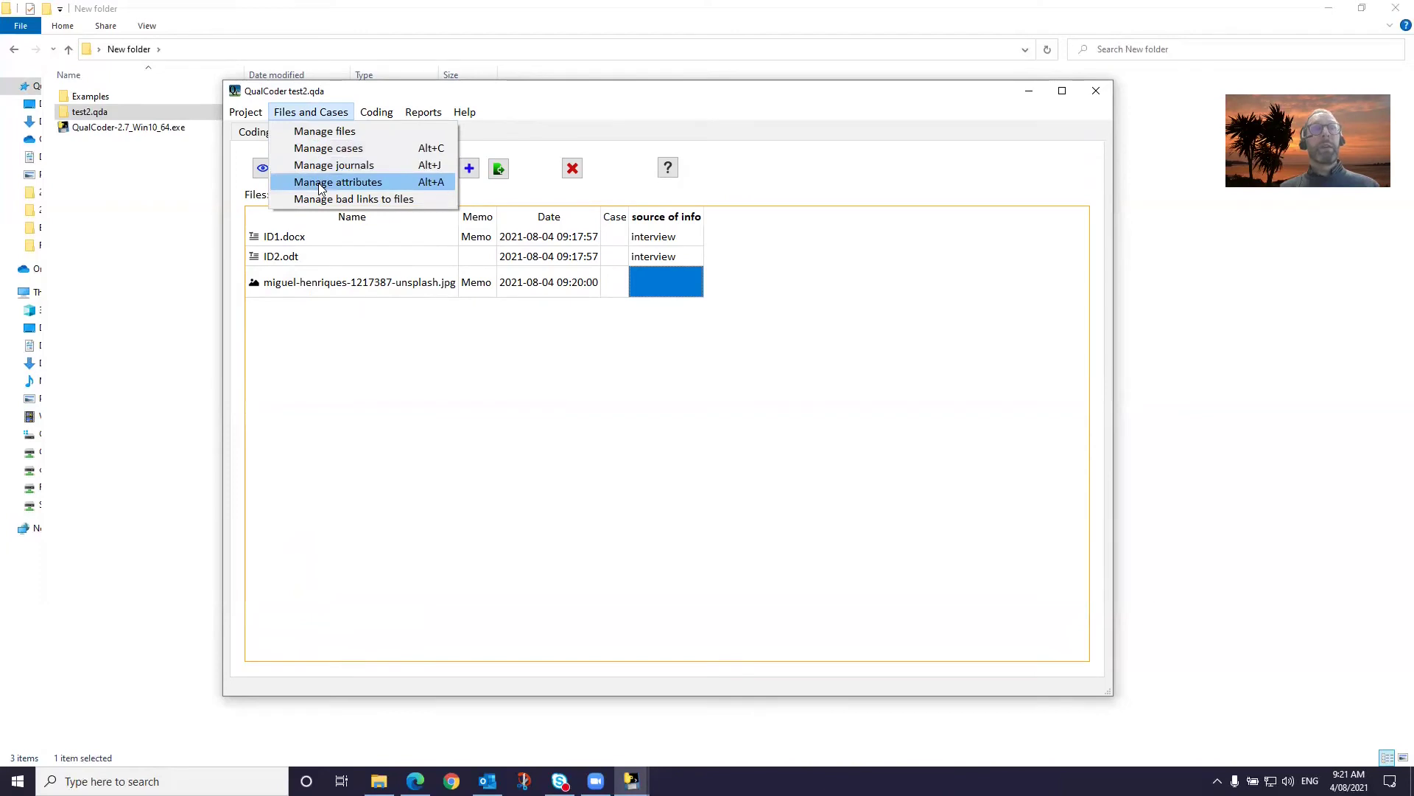
{"action": "left_click", "coordinate": [320, 188]}
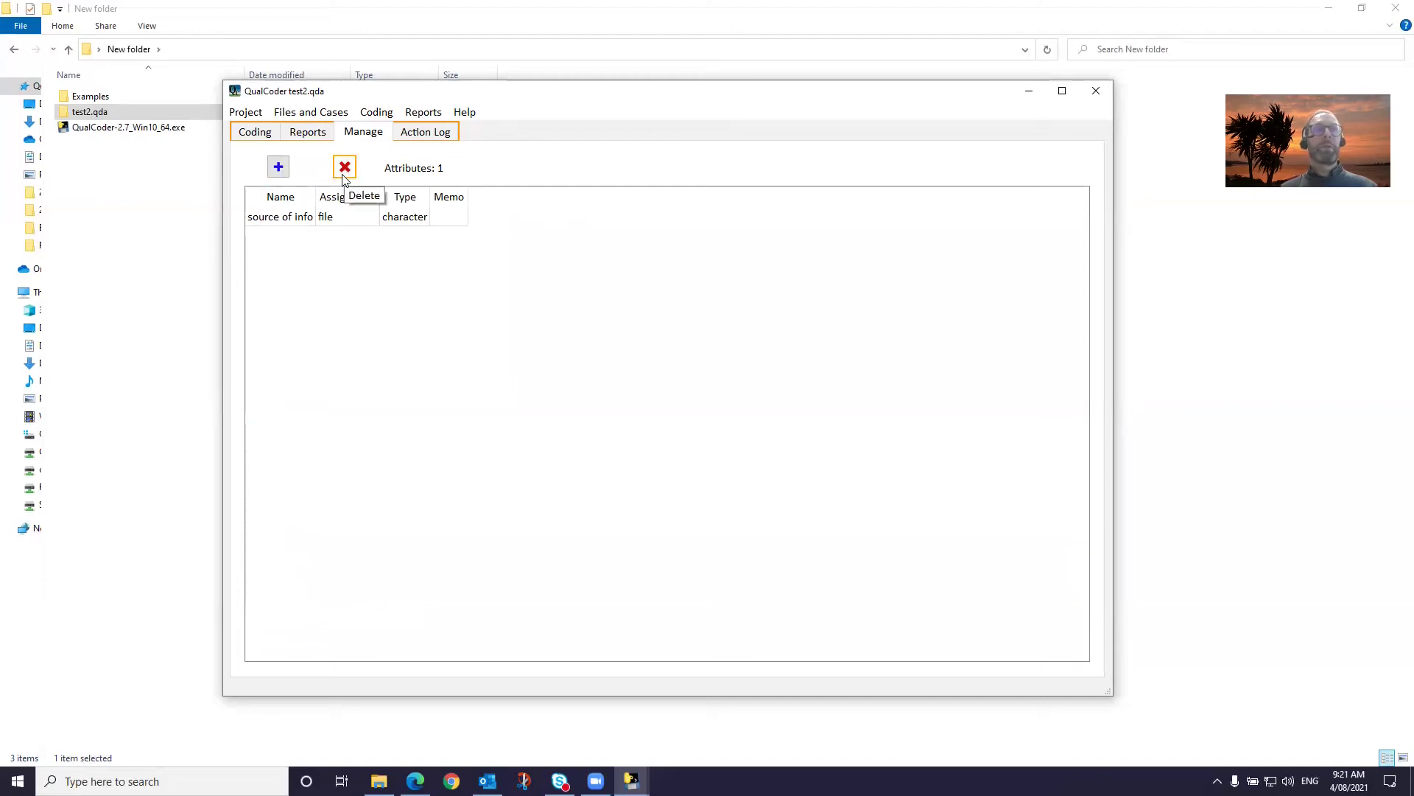
{"action": "key", "text": "alt+j"}
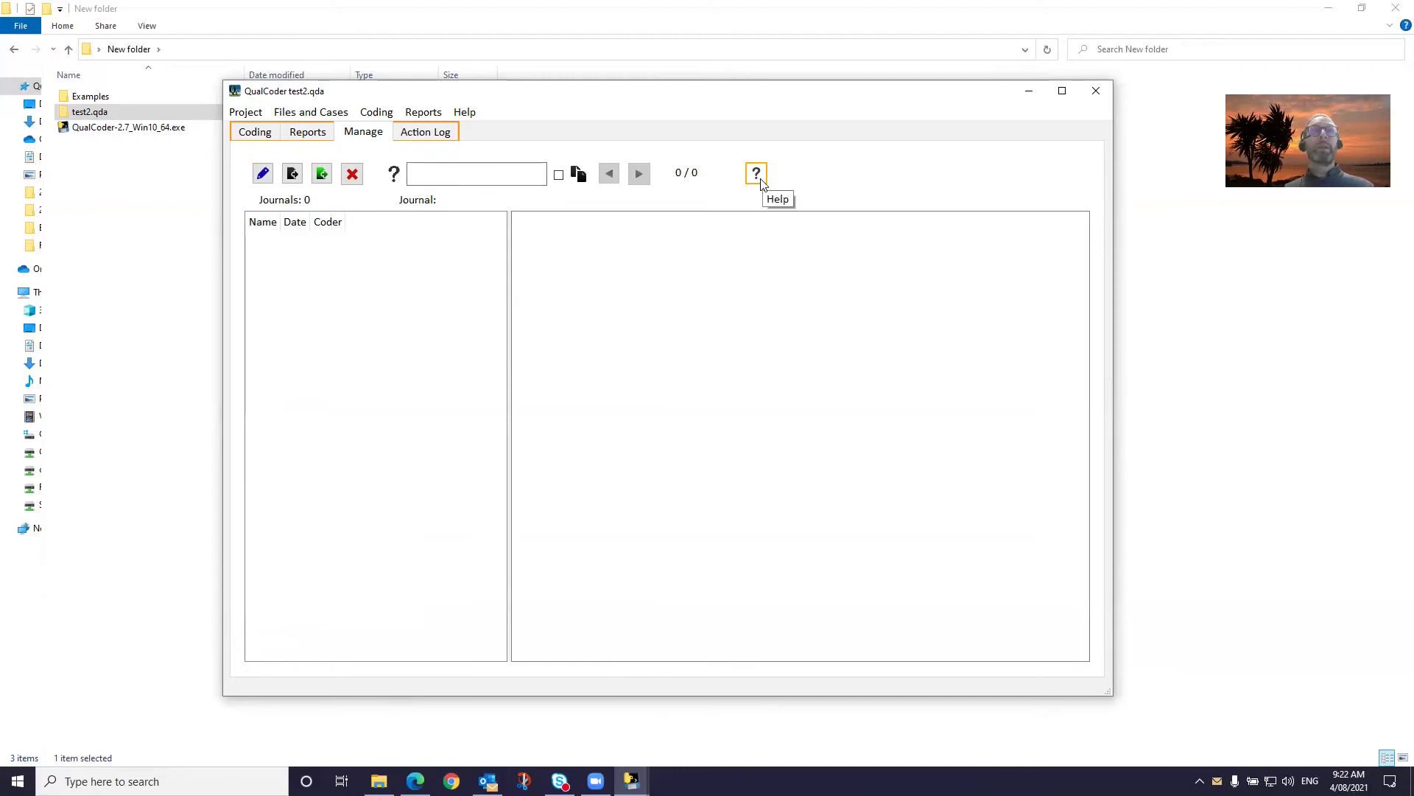
- Create a journal named "first journal" and write "this is the first journal entry for this example." in it
{"action": "left_click", "coordinate": [263, 173]}
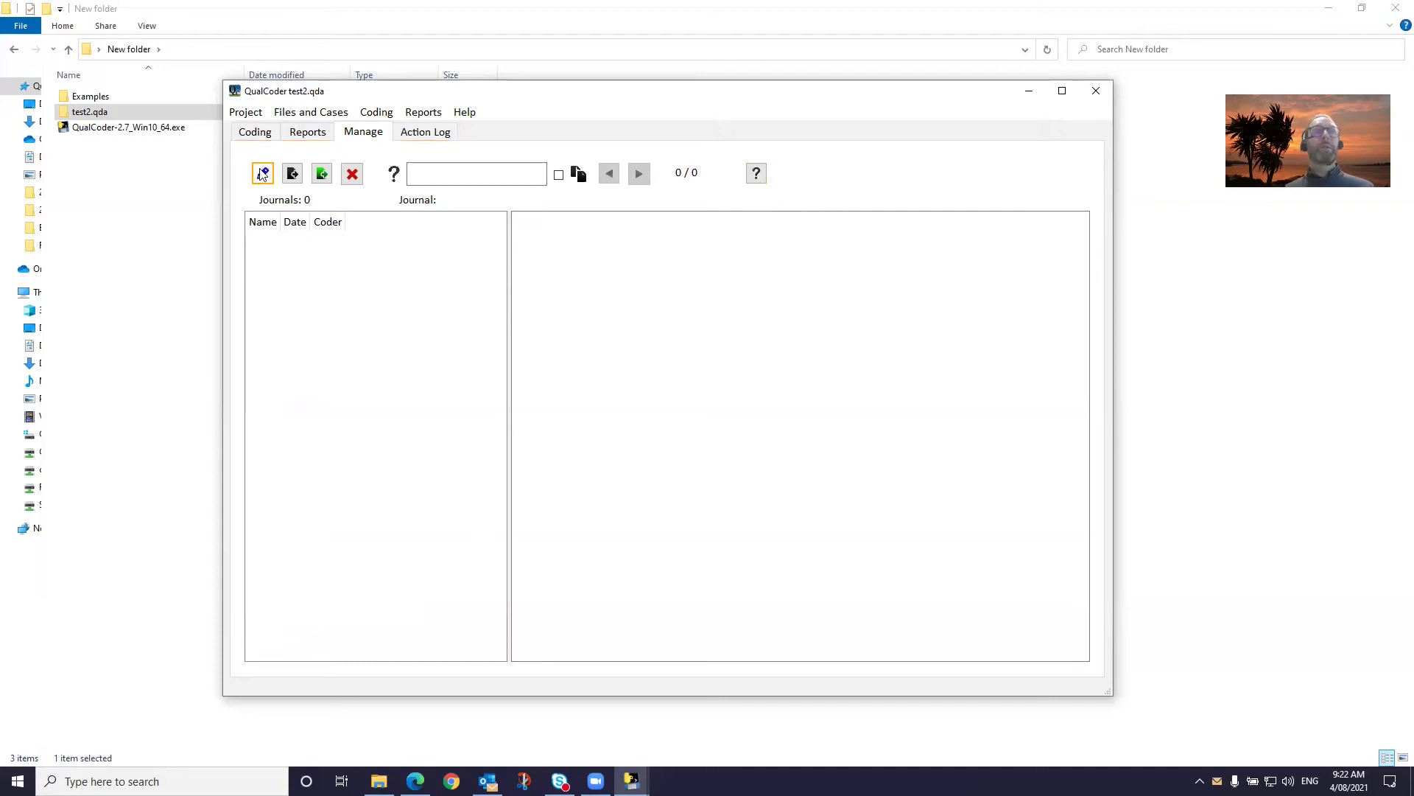
{"action": "type", "text": "first journal"}
{"action": "key", "text": "Return"}
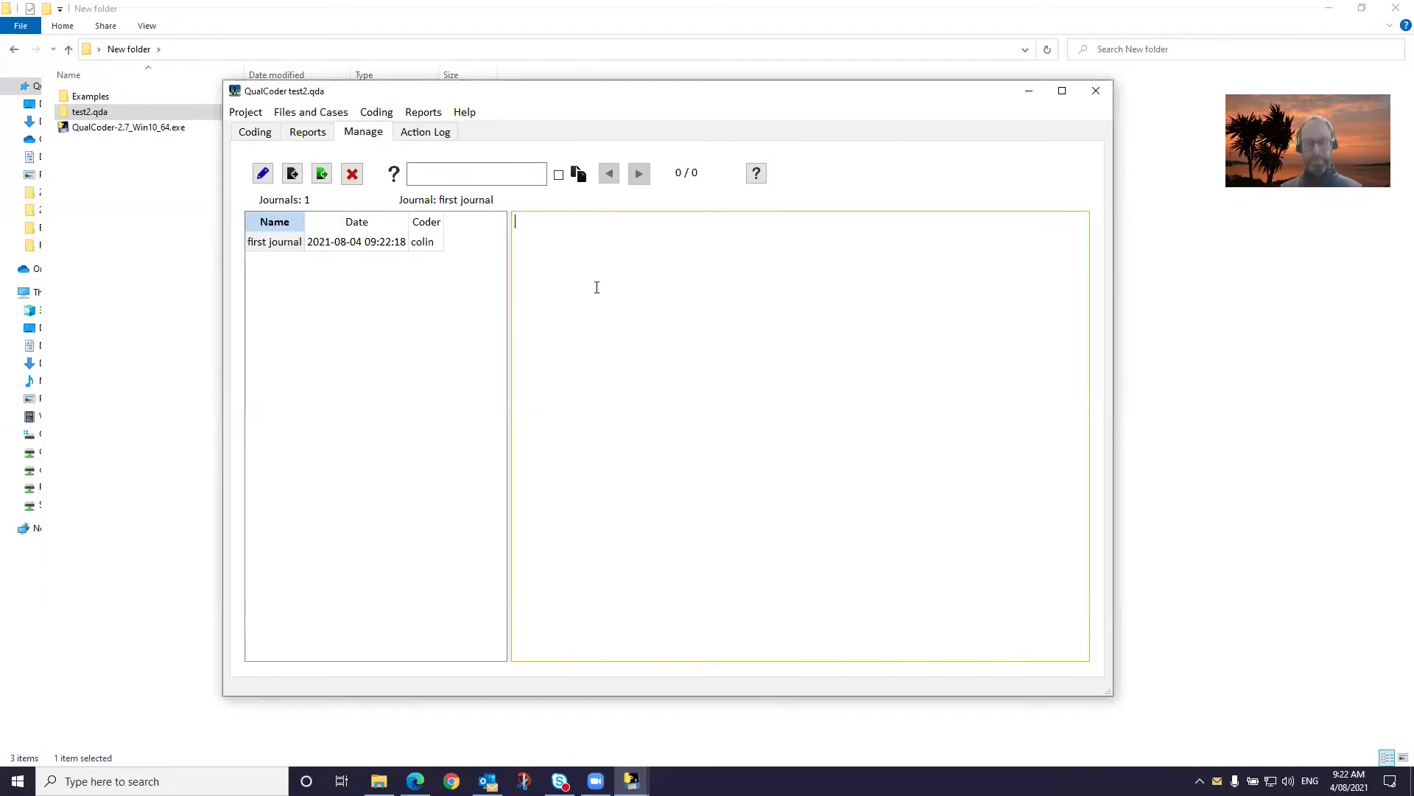
{"action": "type", "text": "this is the"}
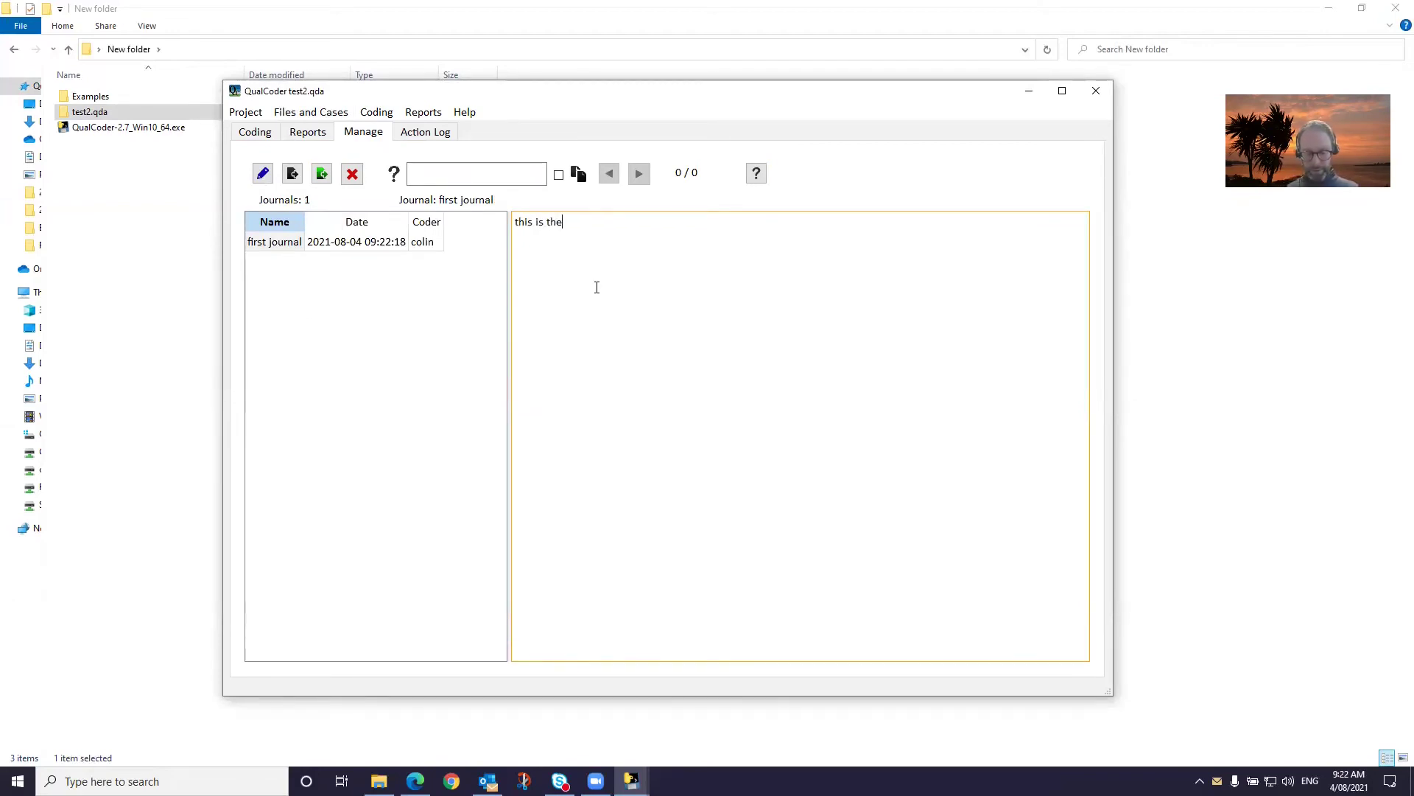
{"action": "type", "text": " first hournal"}
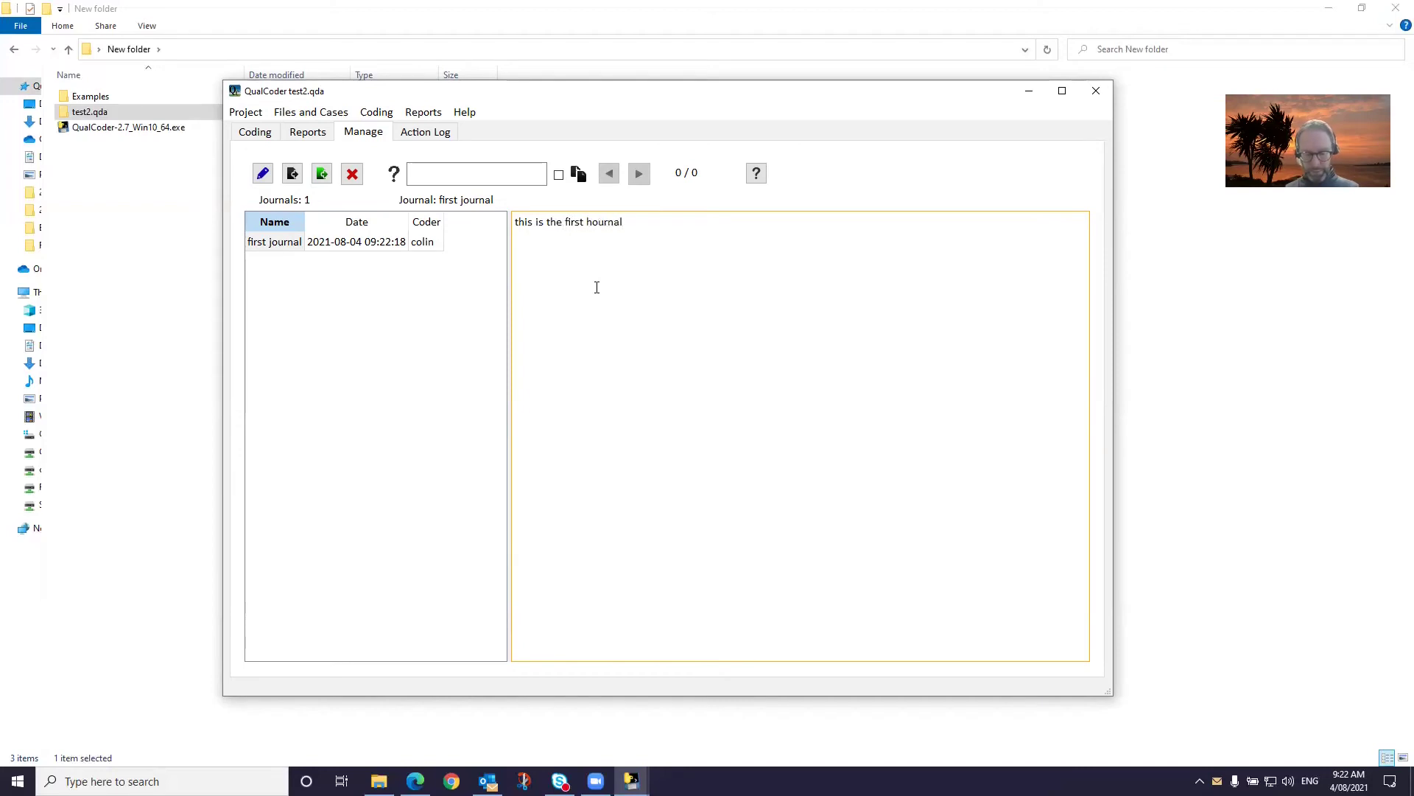
{"action": "type", "text": " entry for this example."}
- Search the first journal for "the", go to the next match and extend the search to all journals
{"action": "left_click", "coordinate": [459, 167]}
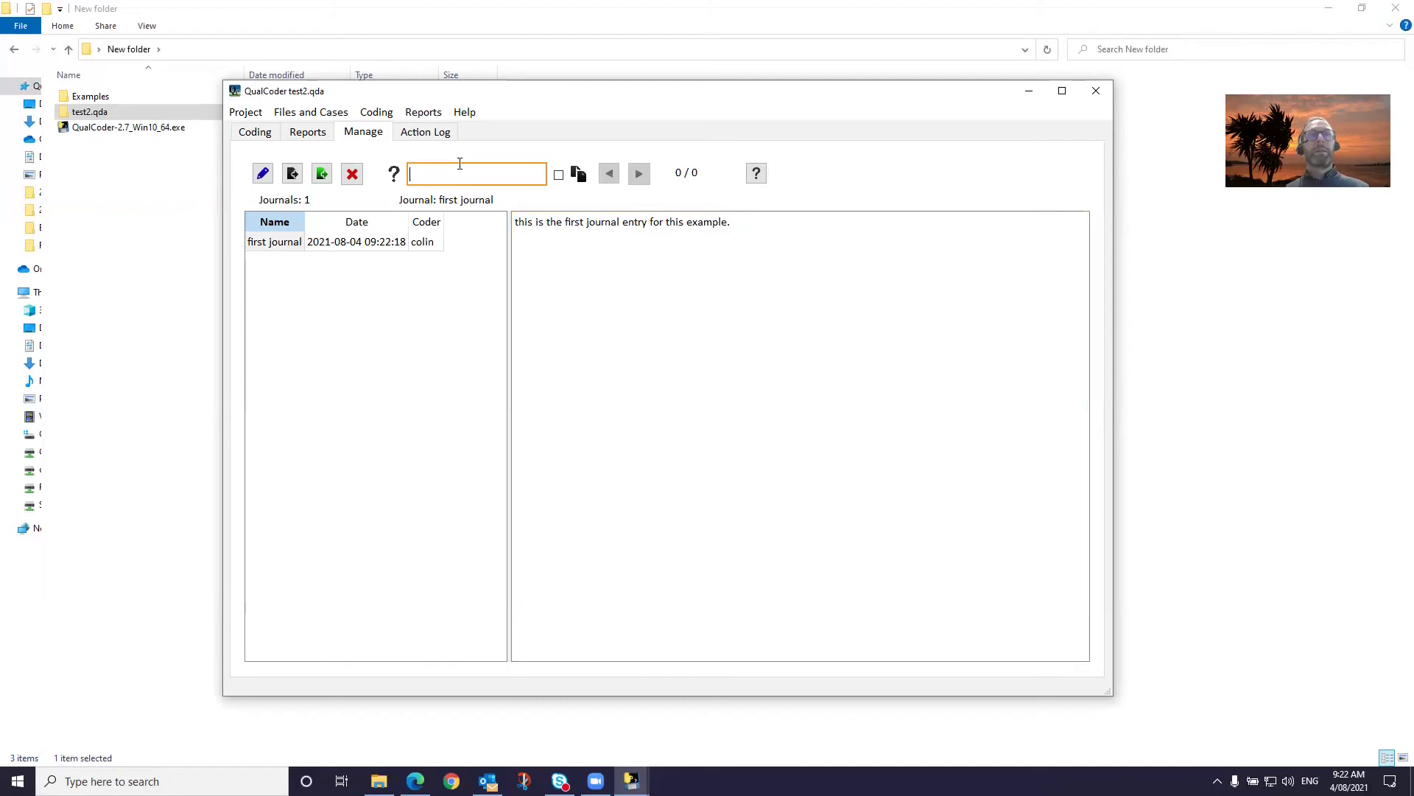
{"action": "left_click_drag", "start_coordinate": [562, 95], "coordinate": [774, 113]}
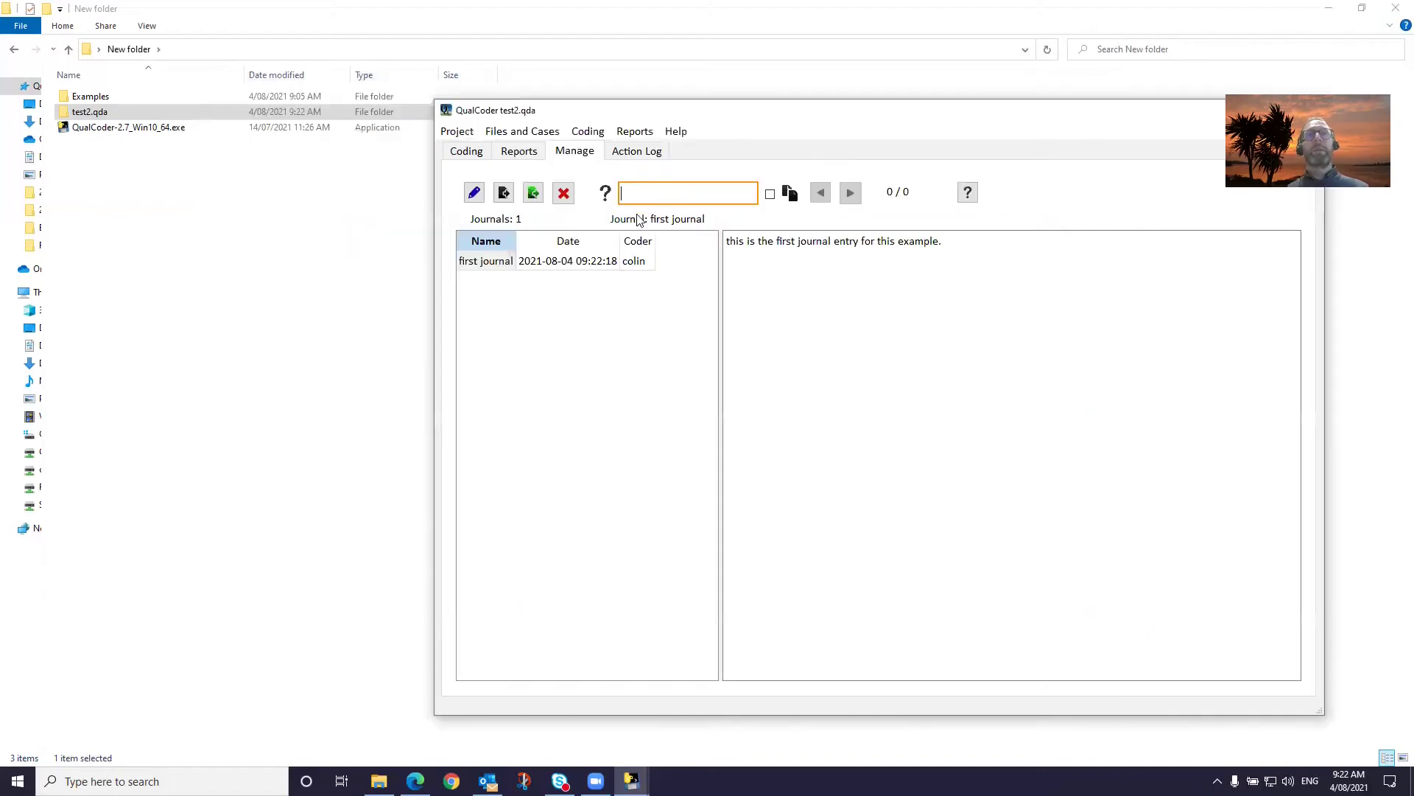
{"action": "mouse_move", "coordinate": [607, 194]}
{"action": "type", "text": "he"}
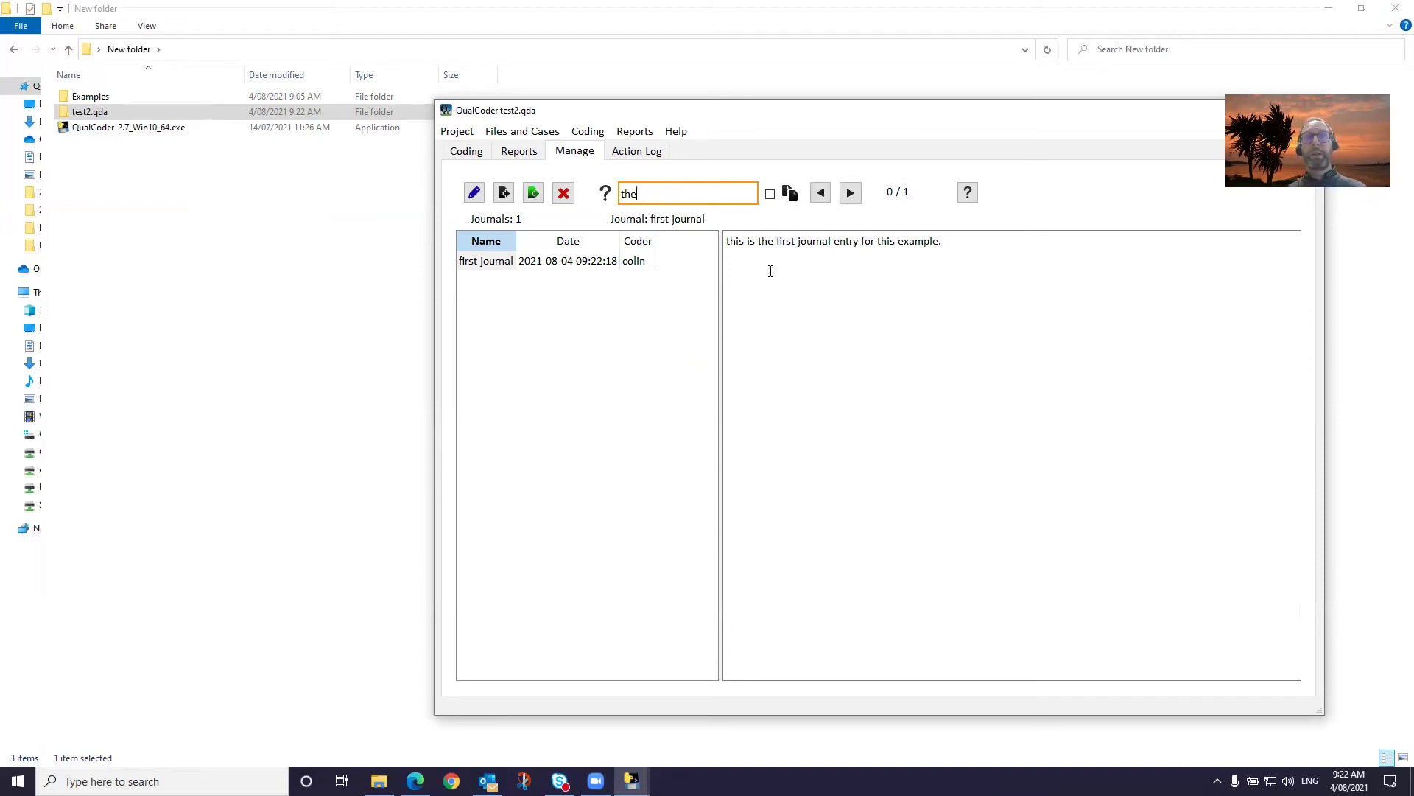
{"action": "left_click", "coordinate": [851, 193]}
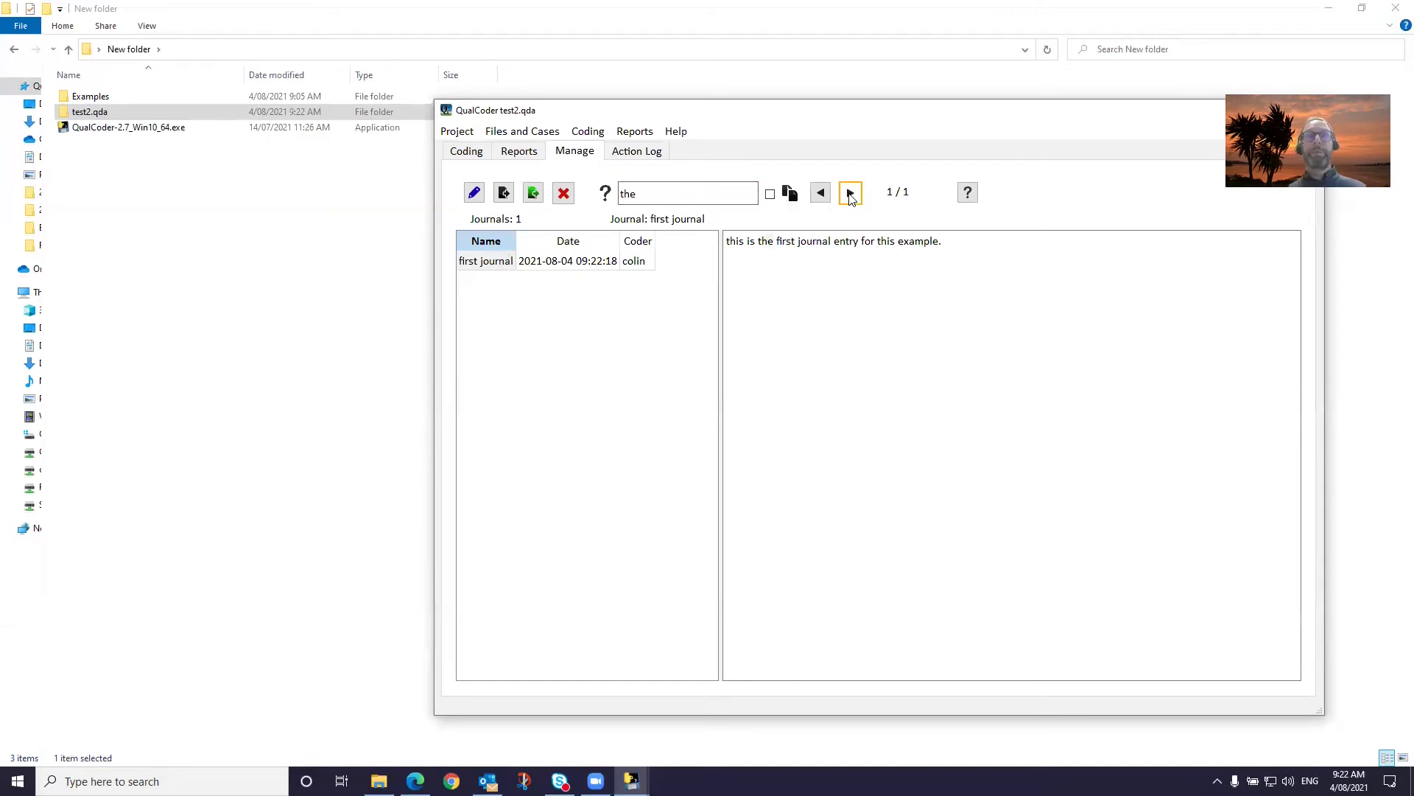
{"action": "left_click", "coordinate": [771, 195]}
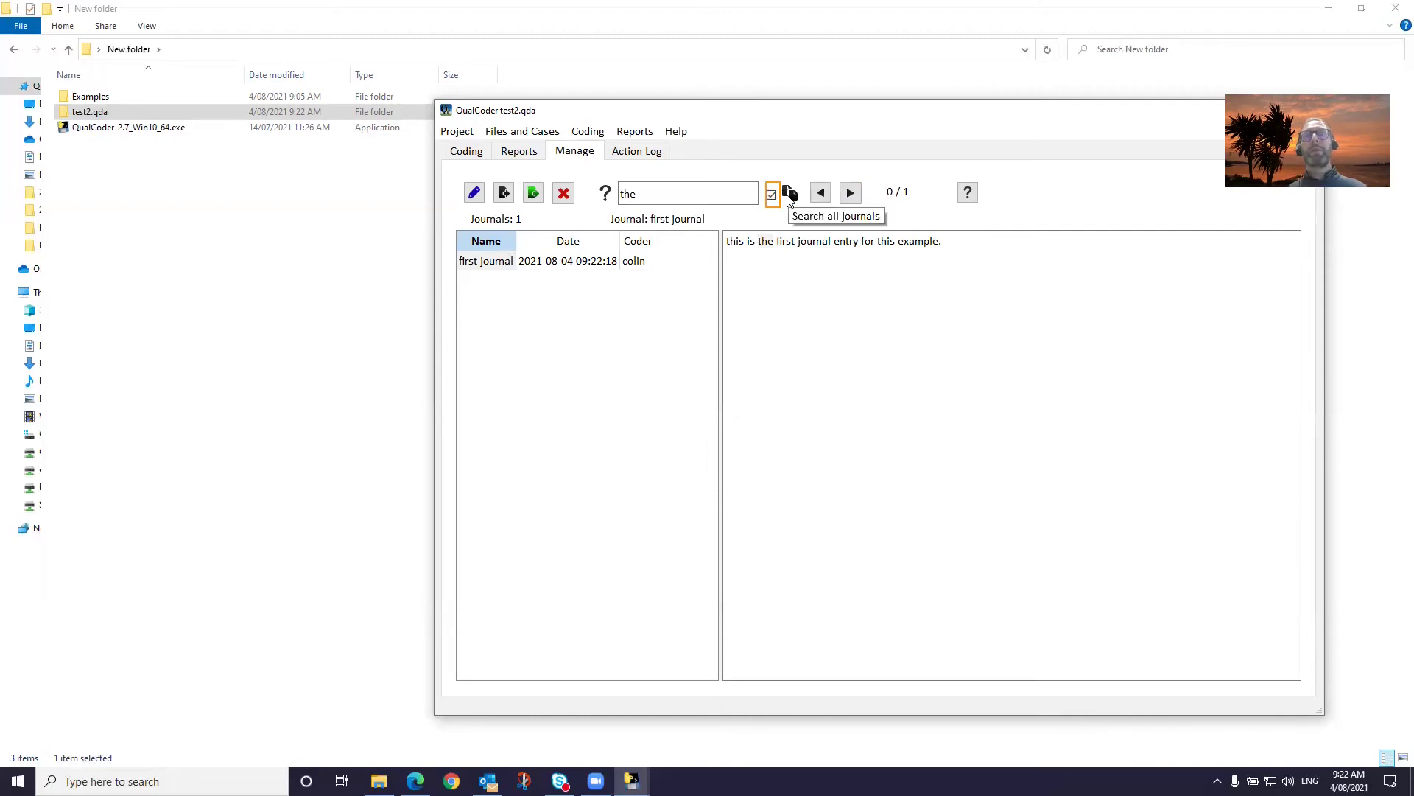
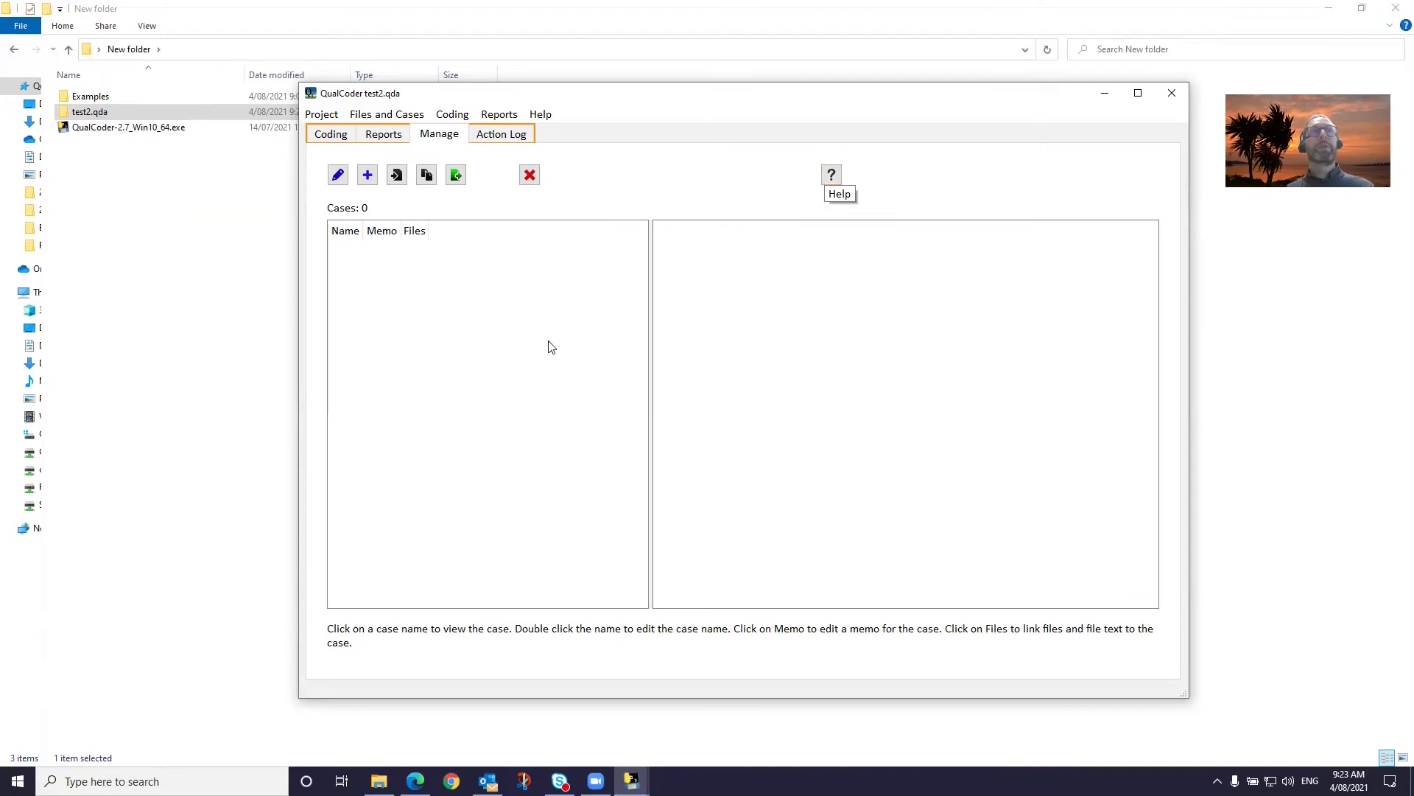
- Create a new case named "case99" in the cases manager
{"action": "left_click", "coordinate": [338, 175]}
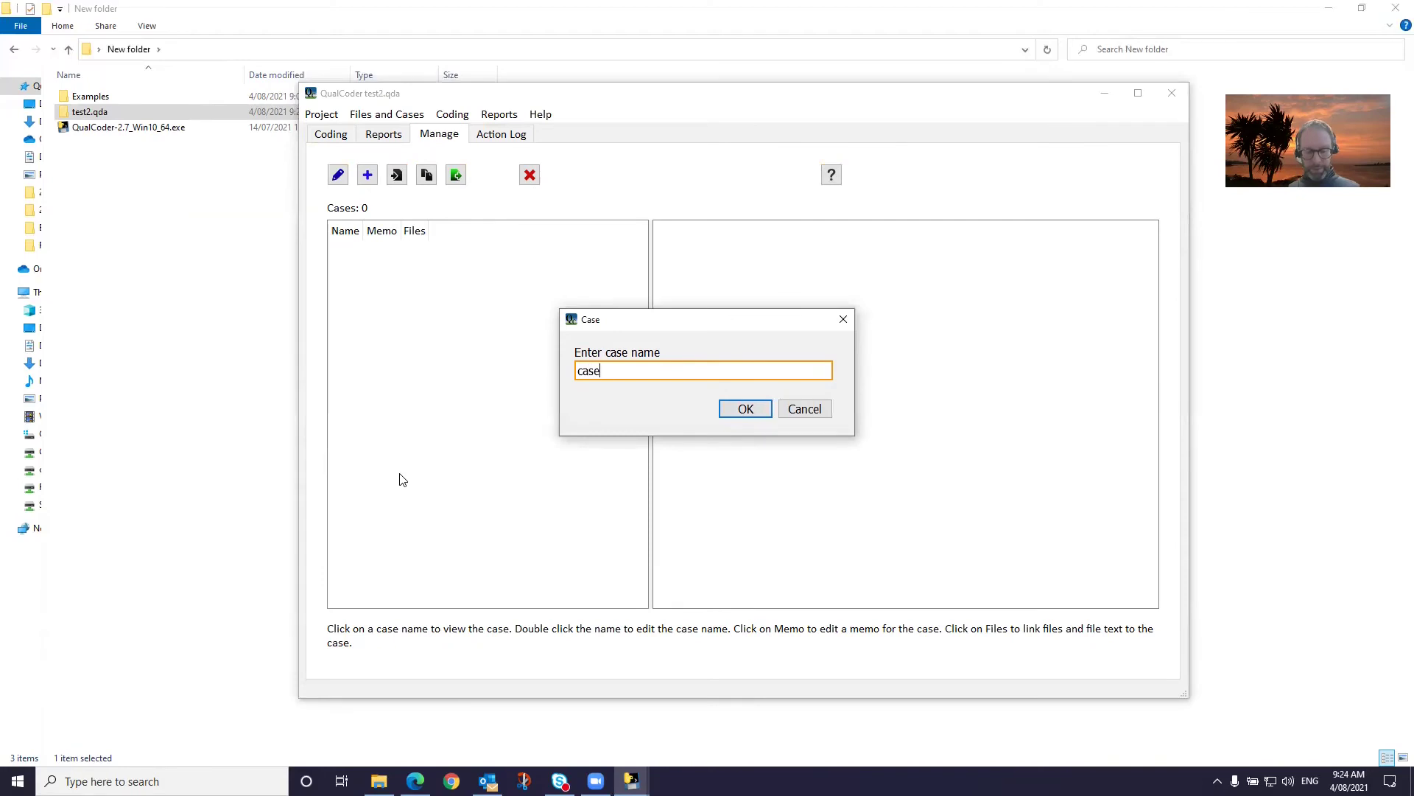
{"action": "key", "text": "BackSpace"}
{"action": "key", "text": "BackSpace"}
{"action": "key", "text": "BackSpace"}
{"action": "key", "text": "BackSpace"}
{"action": "key", "text": "BackSpace"}
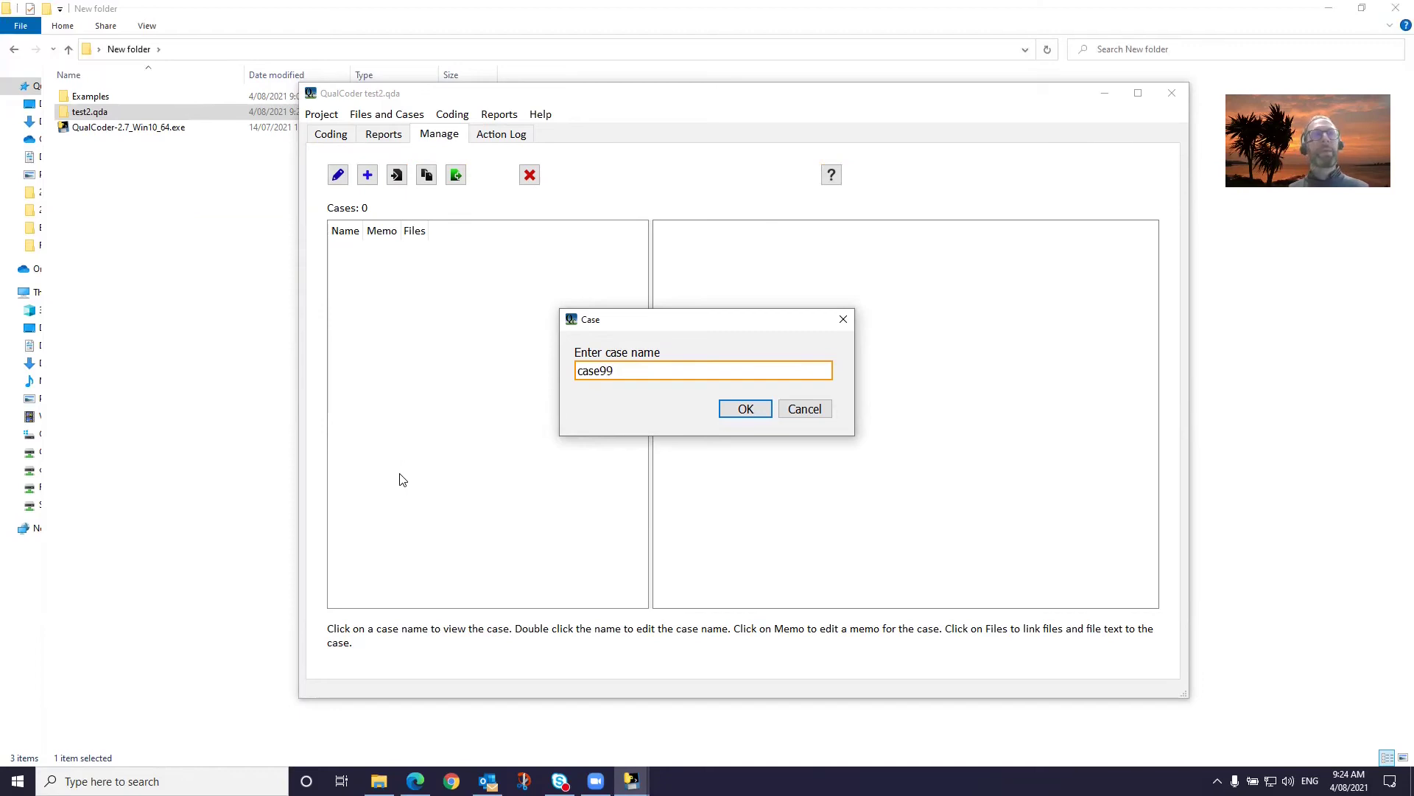
{"action": "key", "text": "Return"}
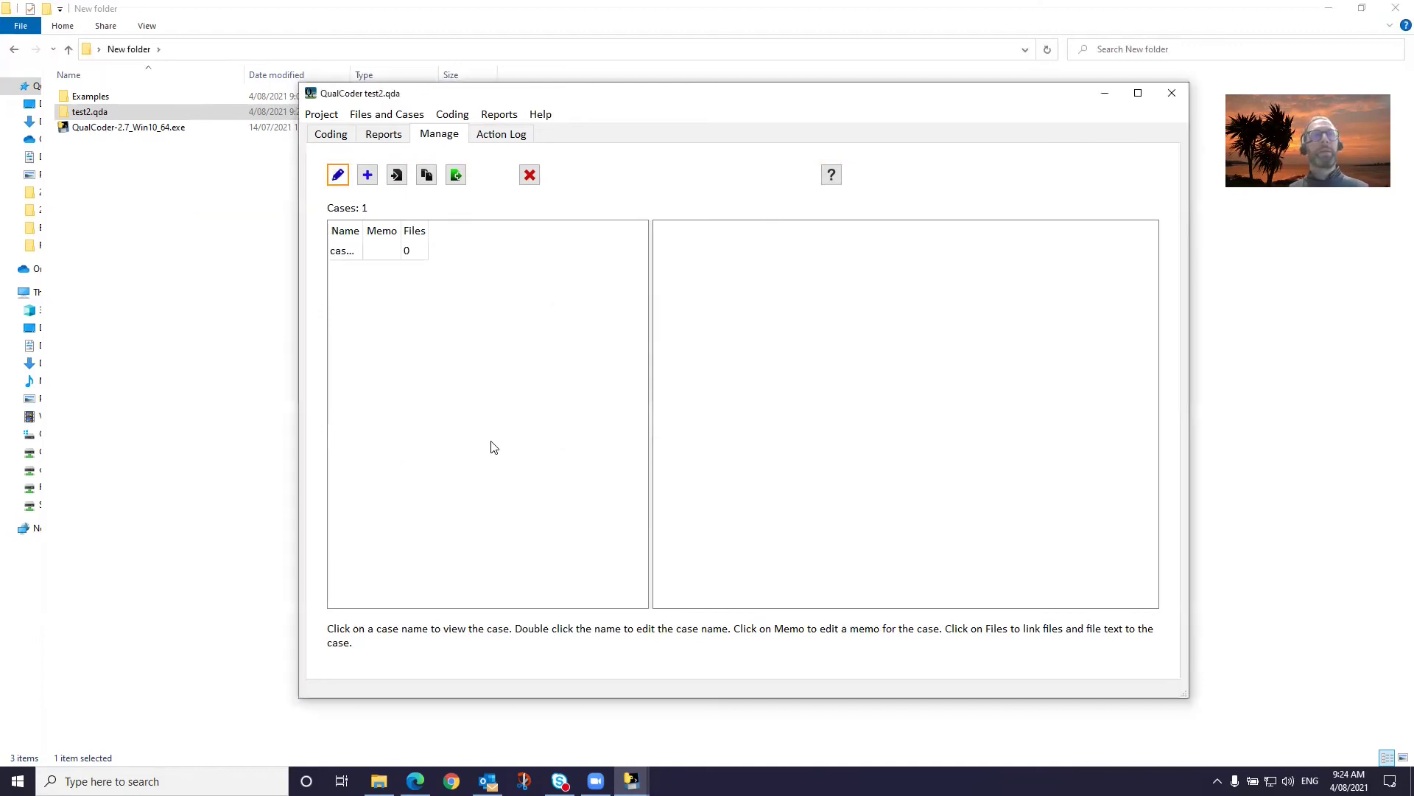
- Widen the Name column to fit the case name and add the memo "a test case" to case99
{"action": "double_click", "coordinate": [364, 230]}
{"action": "left_click", "coordinate": [391, 251]}
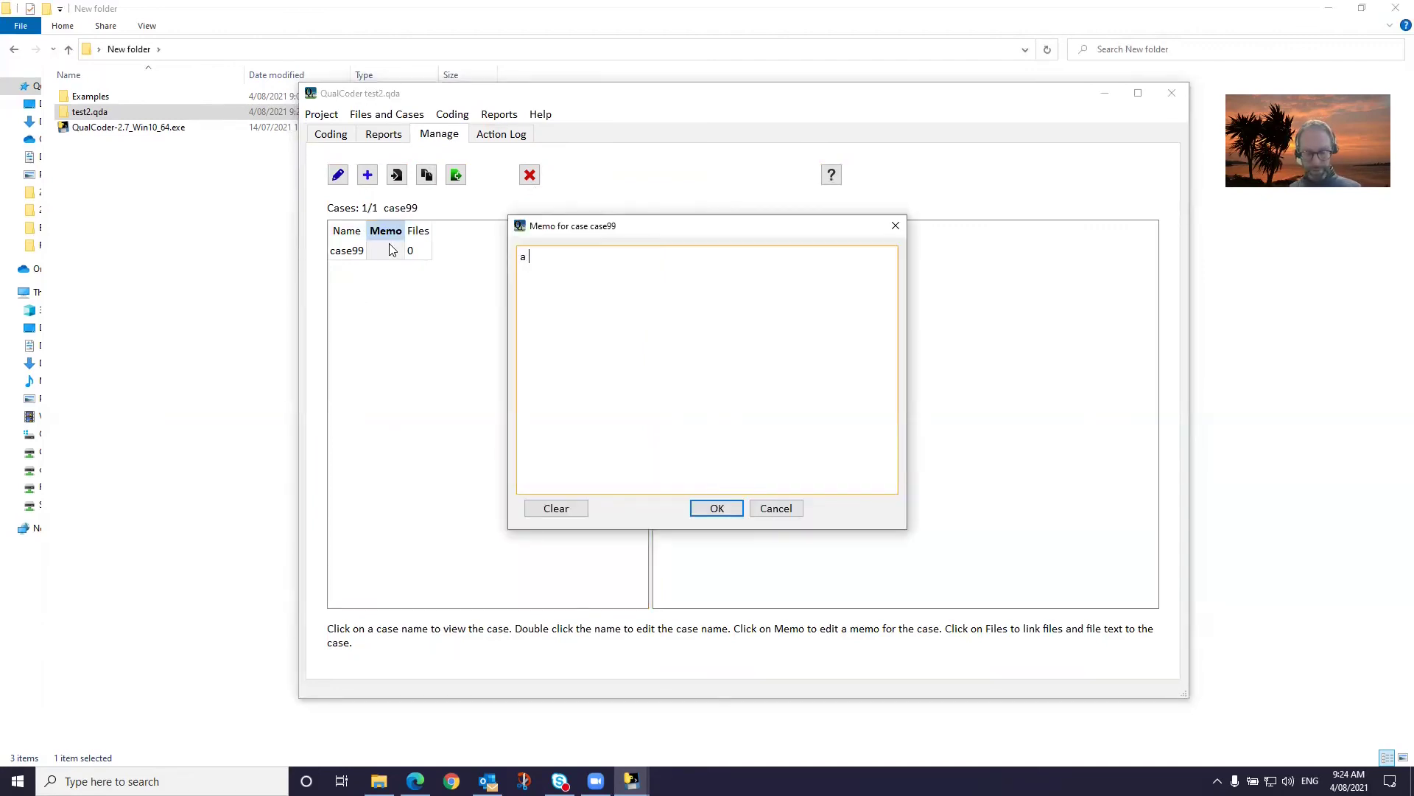
{"action": "type", "text": "a test case"}
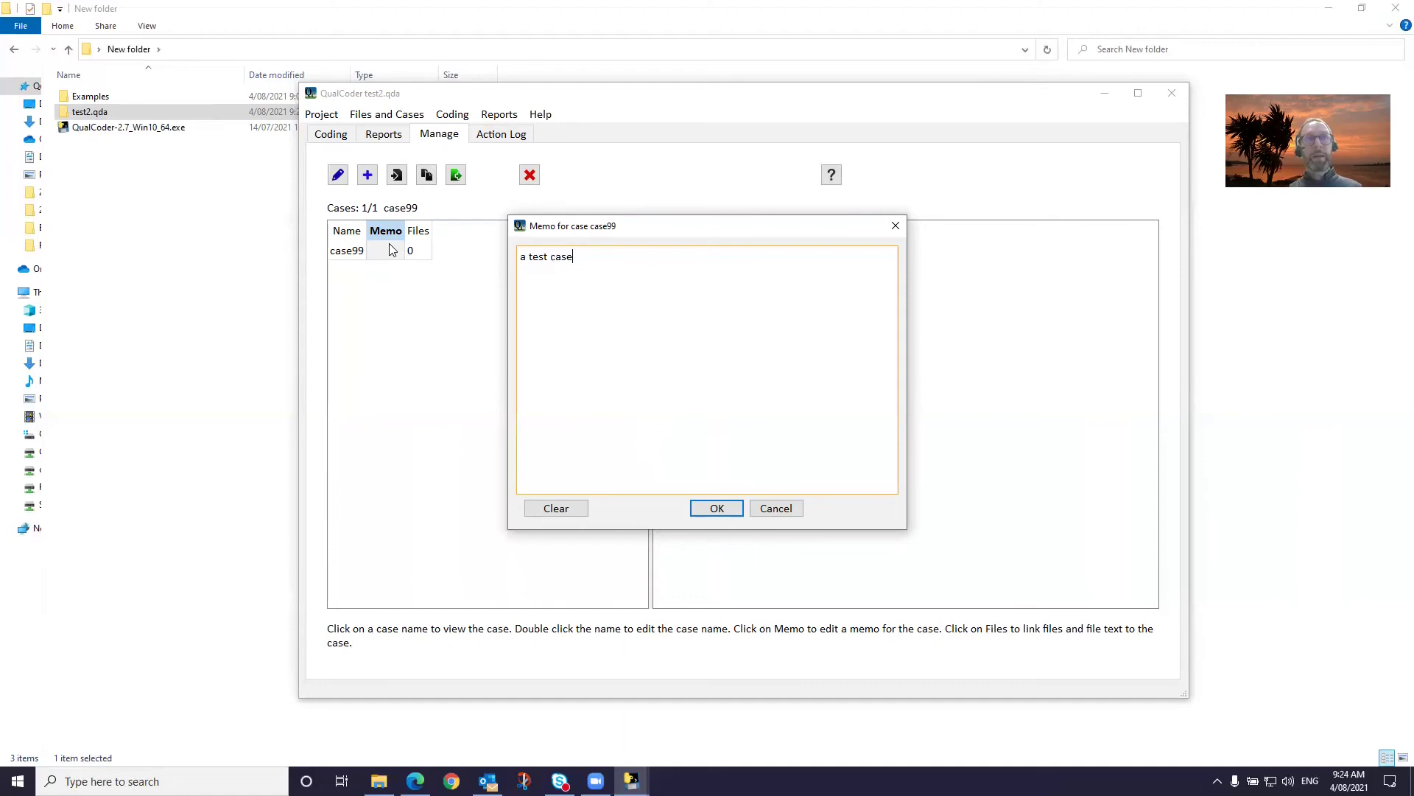
{"action": "left_click", "coordinate": [717, 508]}
- Link the Unsplash JPG image to case99 and close the case file manager
{"action": "left_click", "coordinate": [352, 251]}
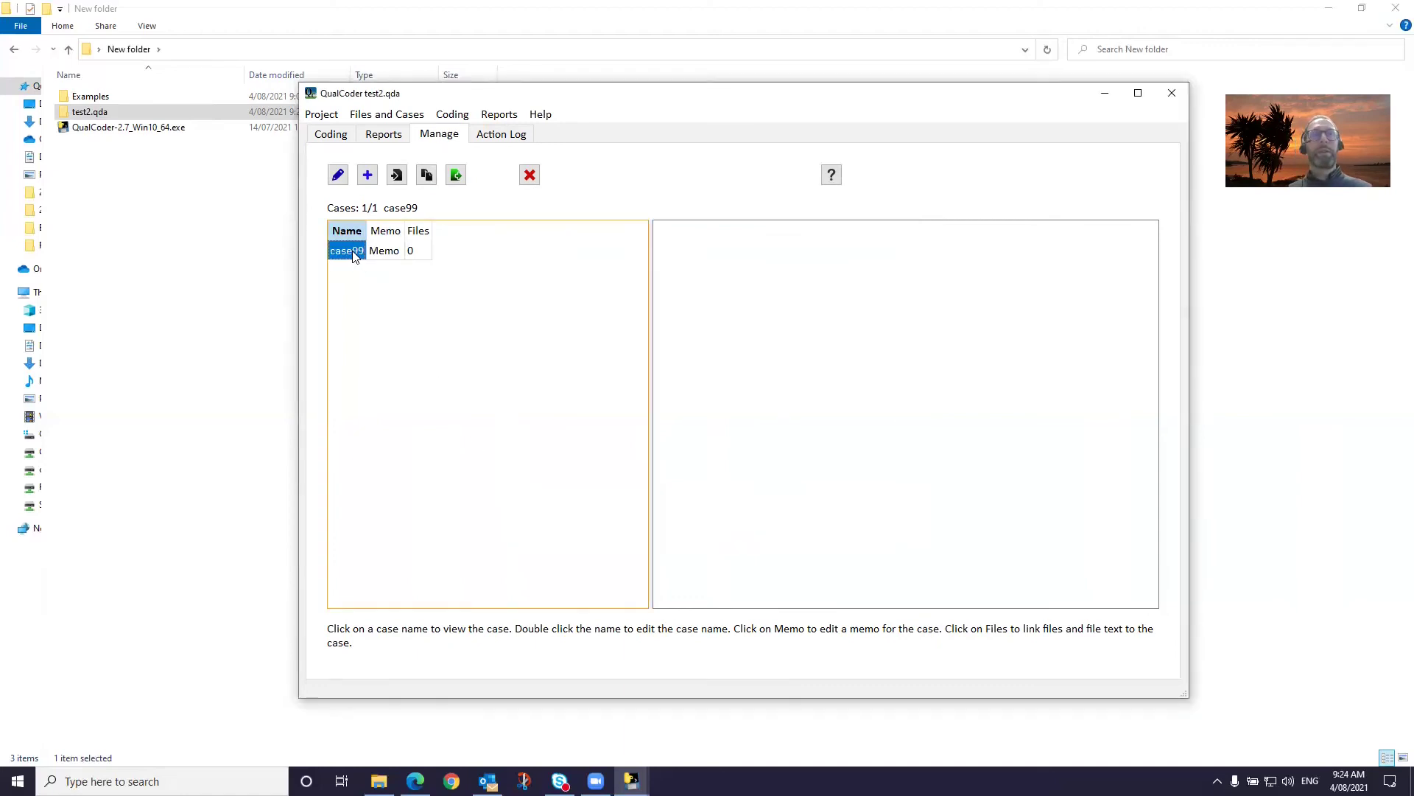
{"action": "double_click", "coordinate": [349, 254]}
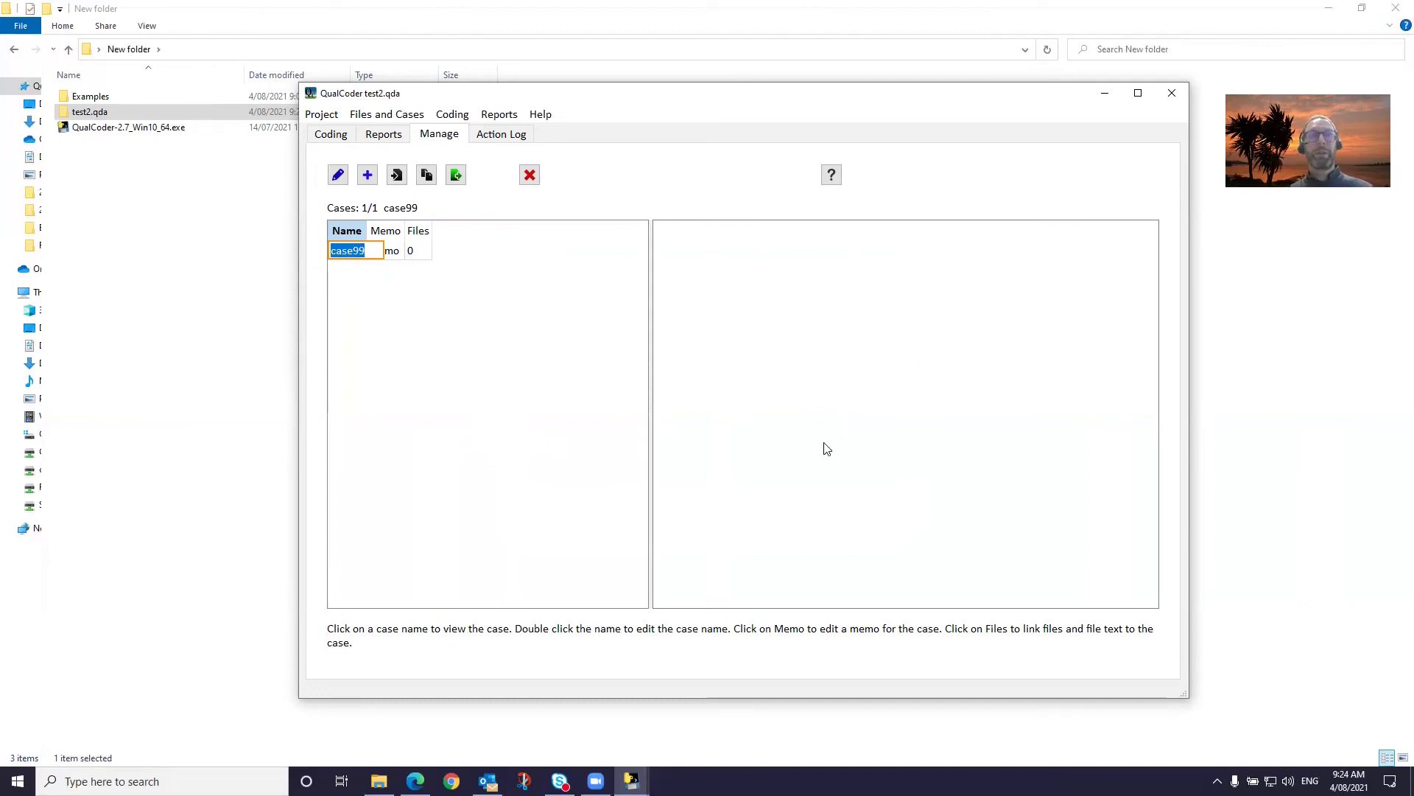
{"action": "left_click", "coordinate": [427, 177]}
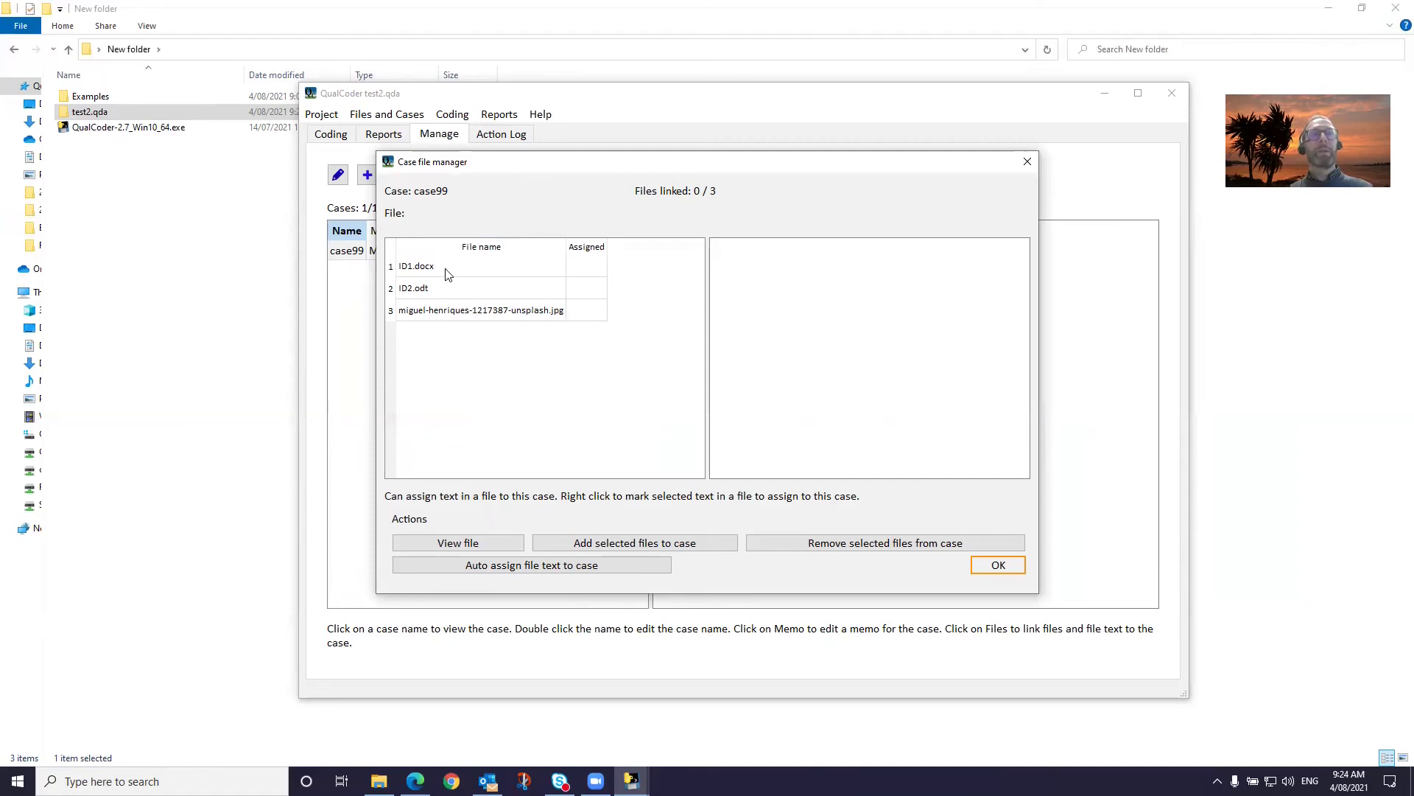
{"action": "left_click", "coordinate": [456, 312]}
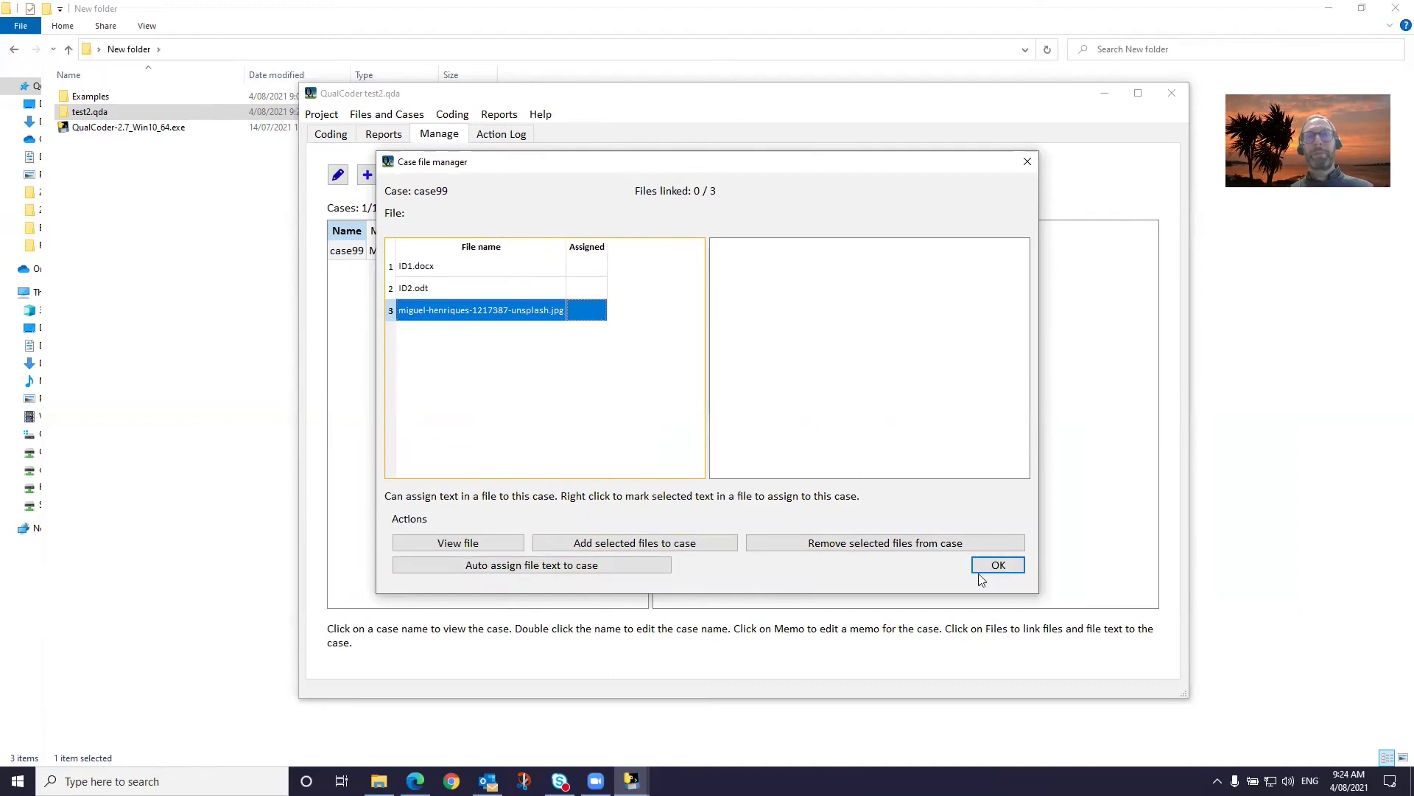
{"action": "right_click", "coordinate": [556, 318]}
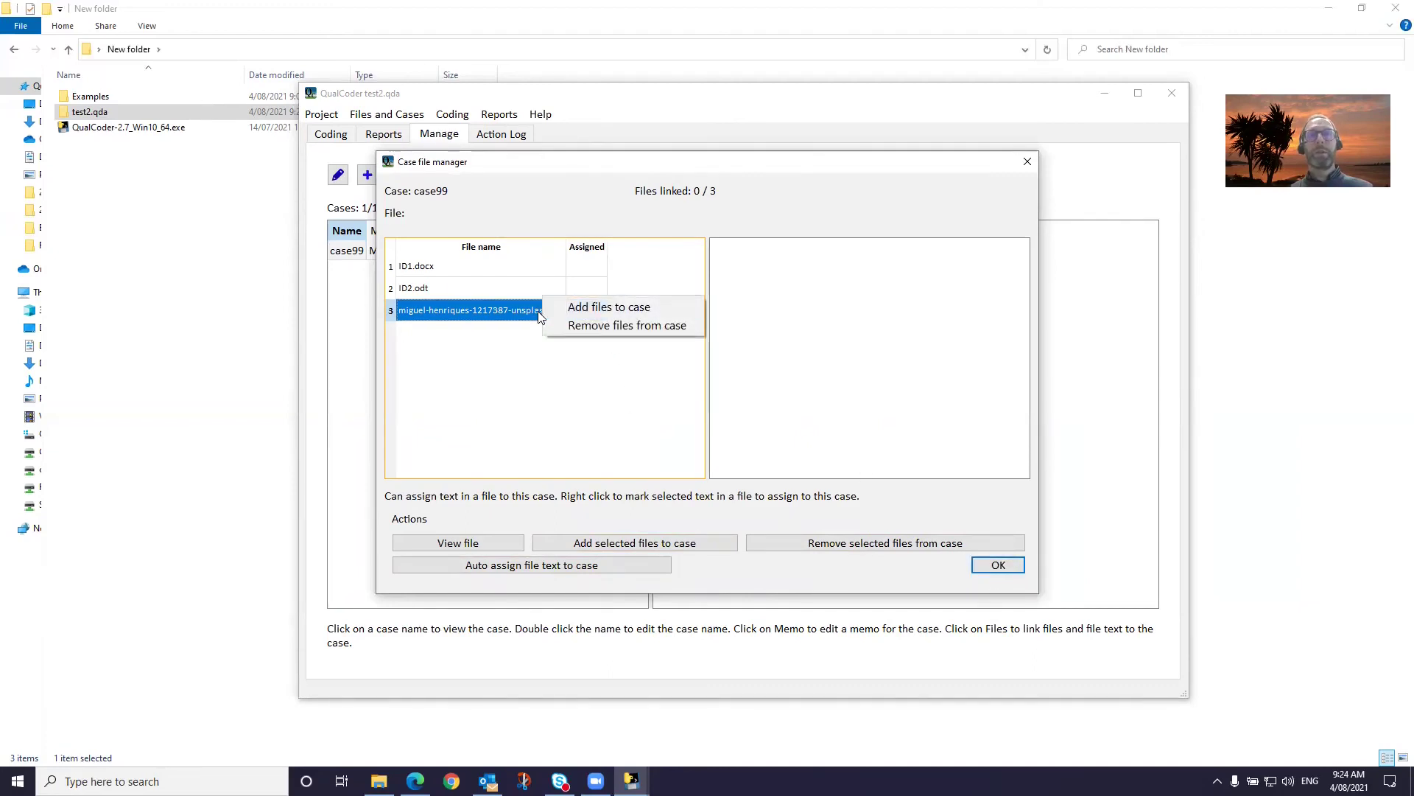
{"action": "left_click", "coordinate": [585, 307]}
{"action": "left_click", "coordinate": [825, 402]}
{"action": "left_click", "coordinate": [998, 564]}
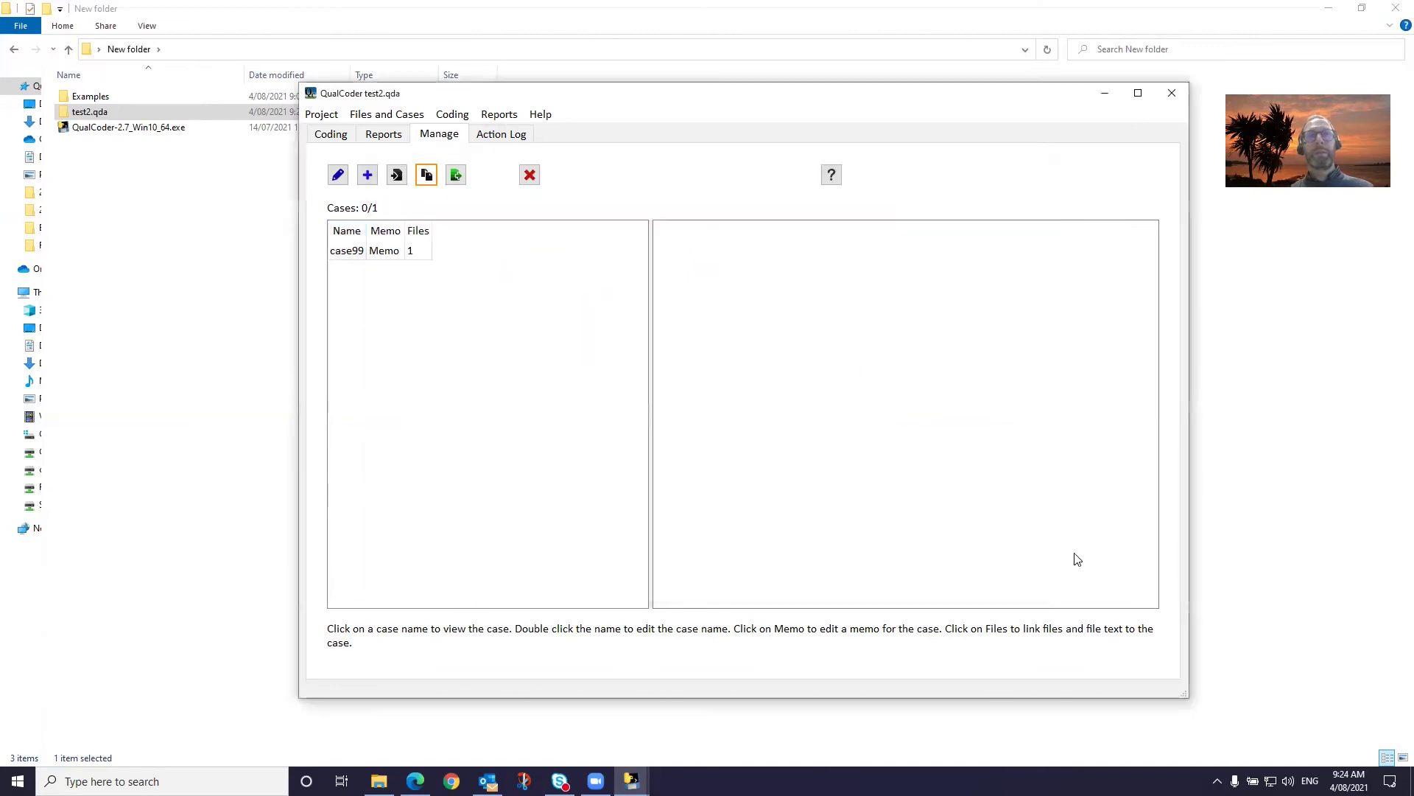
- View the files linked to case99 and open the linked Unsplash image for a look, then close it
{"action": "left_click", "coordinate": [346, 251]}
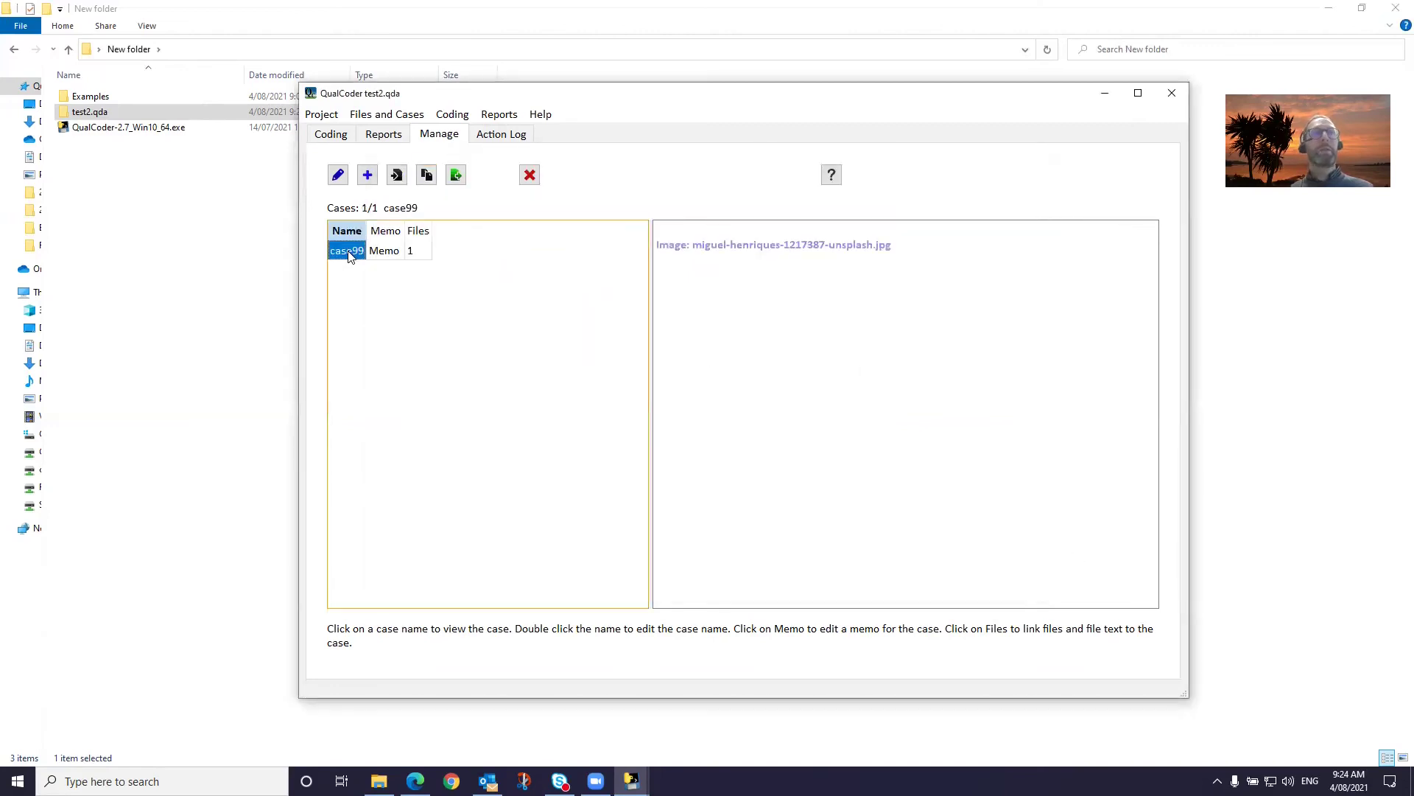
{"action": "right_click", "coordinate": [787, 250]}
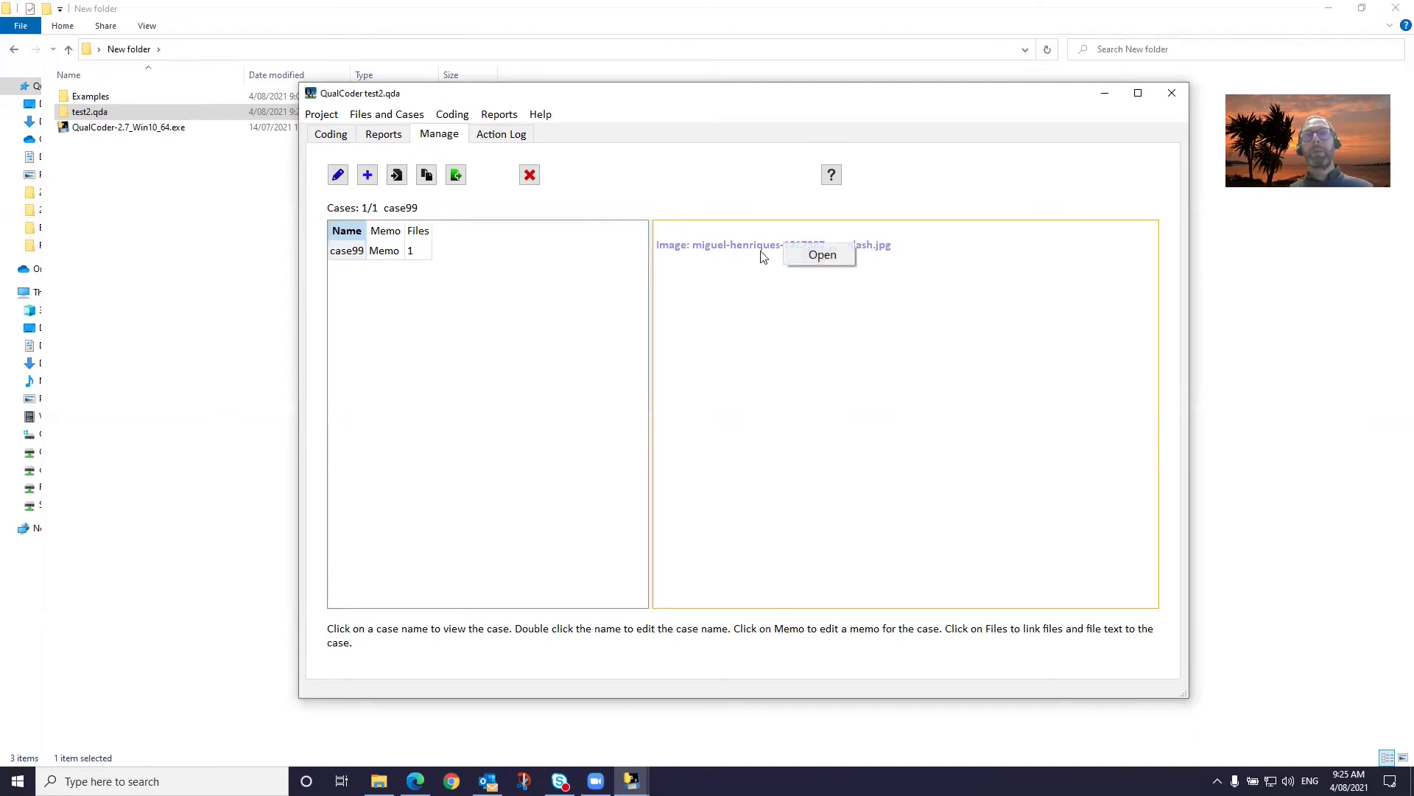
{"action": "left_click", "coordinate": [805, 257]}
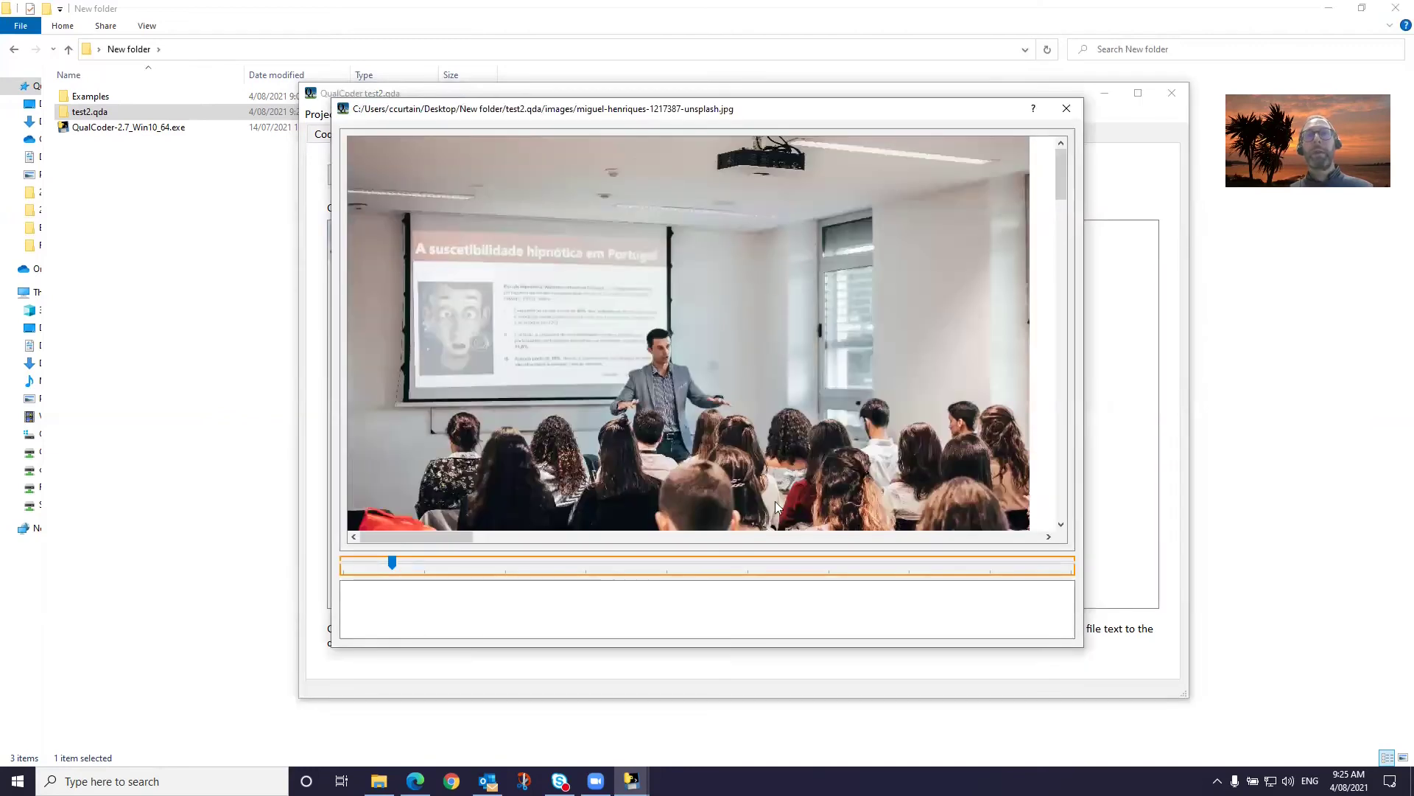
{"action": "left_click", "coordinate": [1067, 108]}
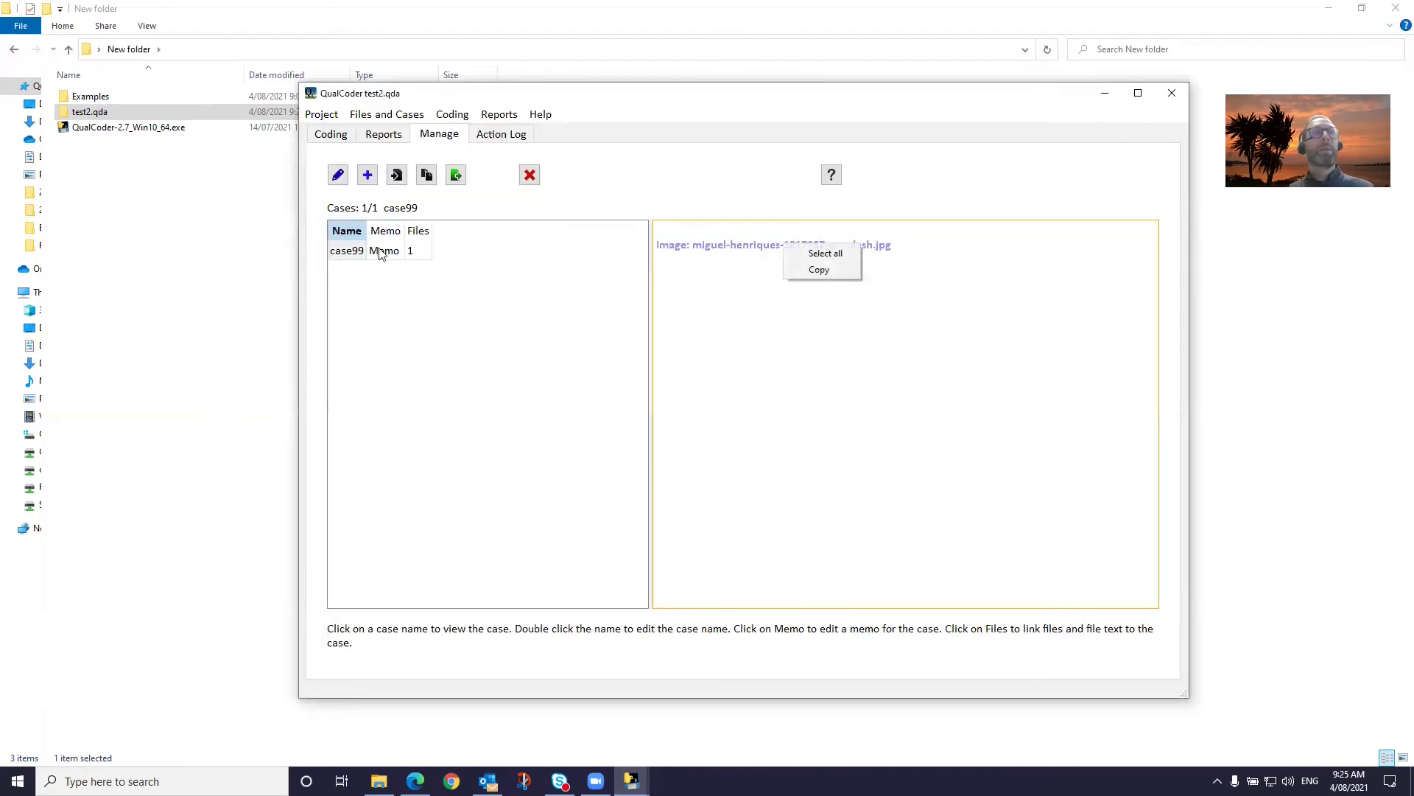
- Link ID2.odt to case99 and display the case's linked content
{"action": "left_click", "coordinate": [350, 252]}
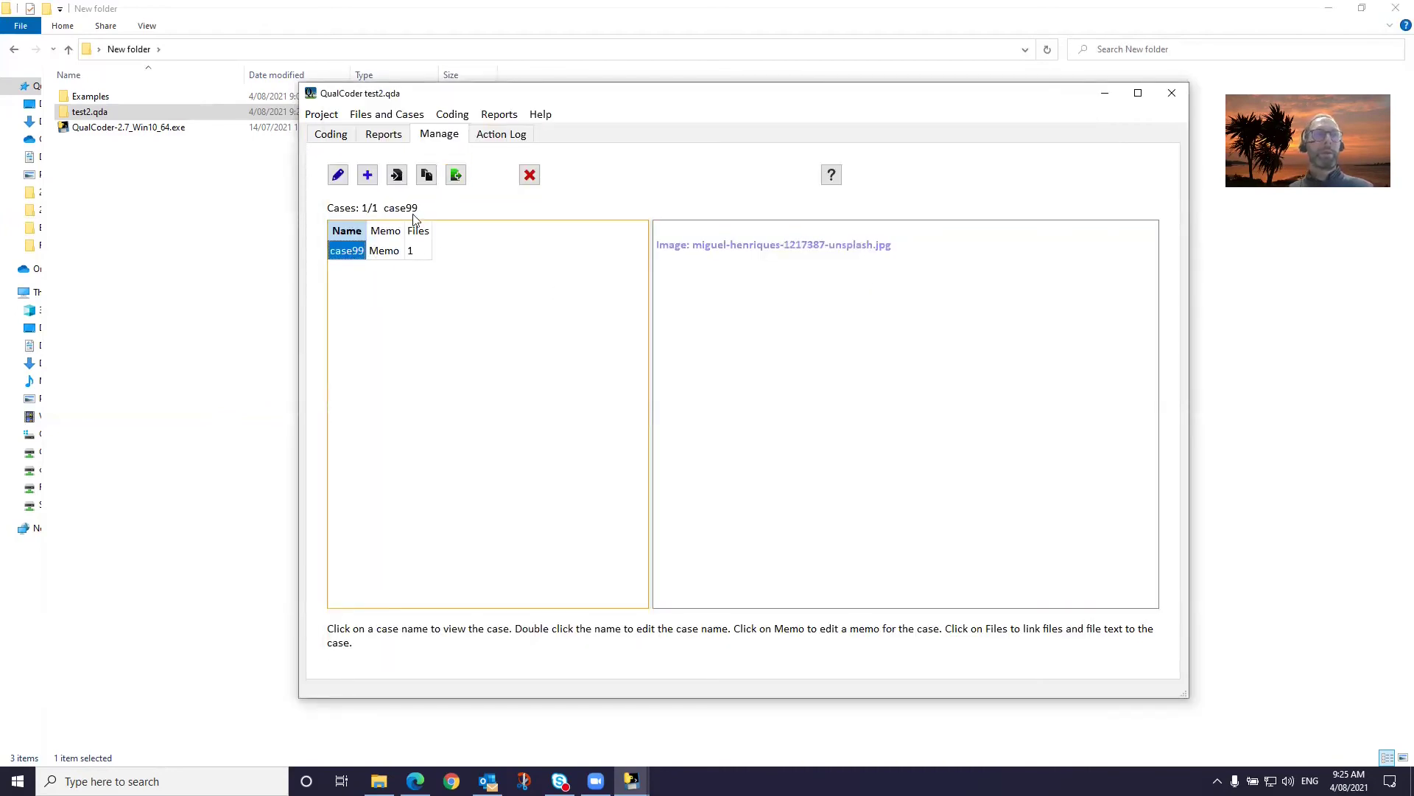
{"action": "left_click", "coordinate": [427, 177]}
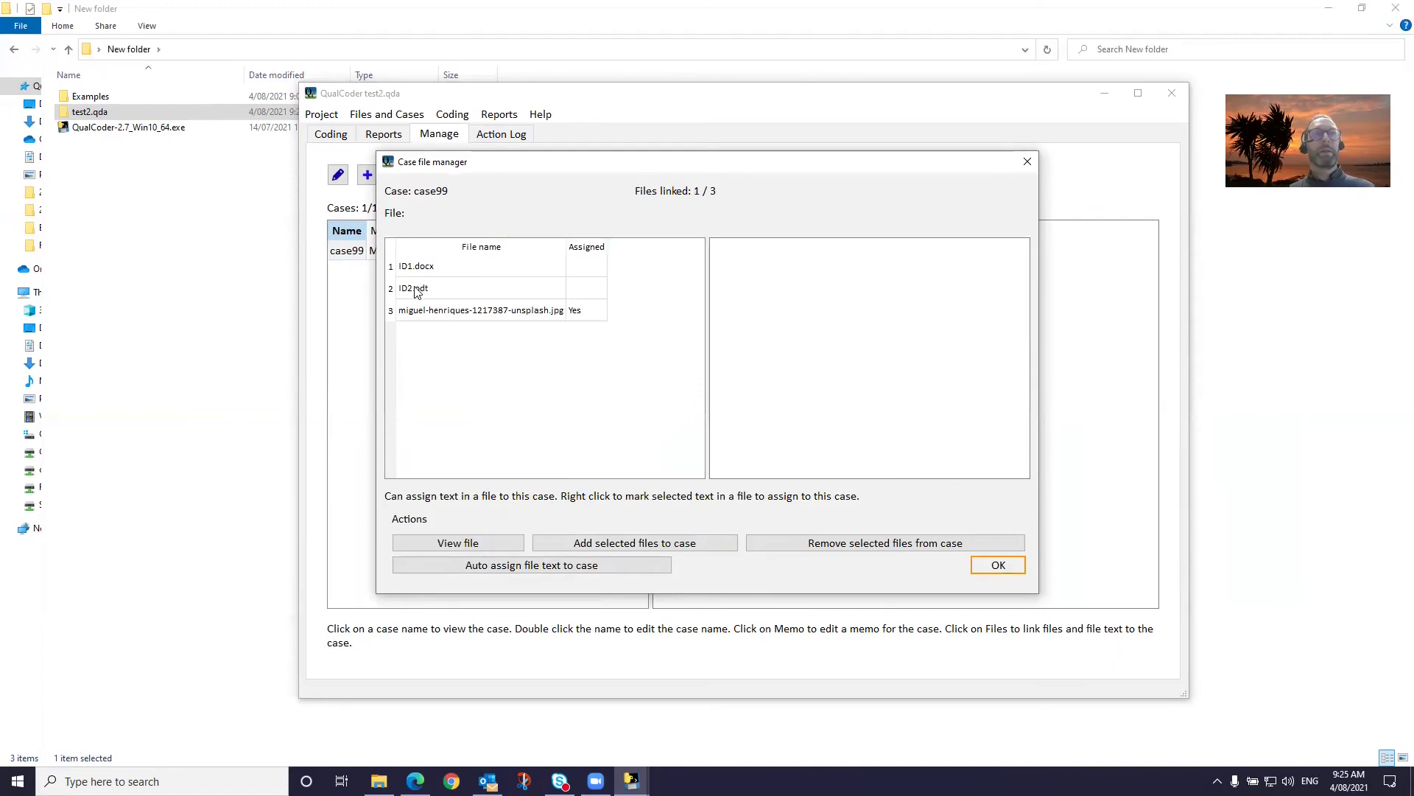
{"action": "left_click", "coordinate": [416, 289]}
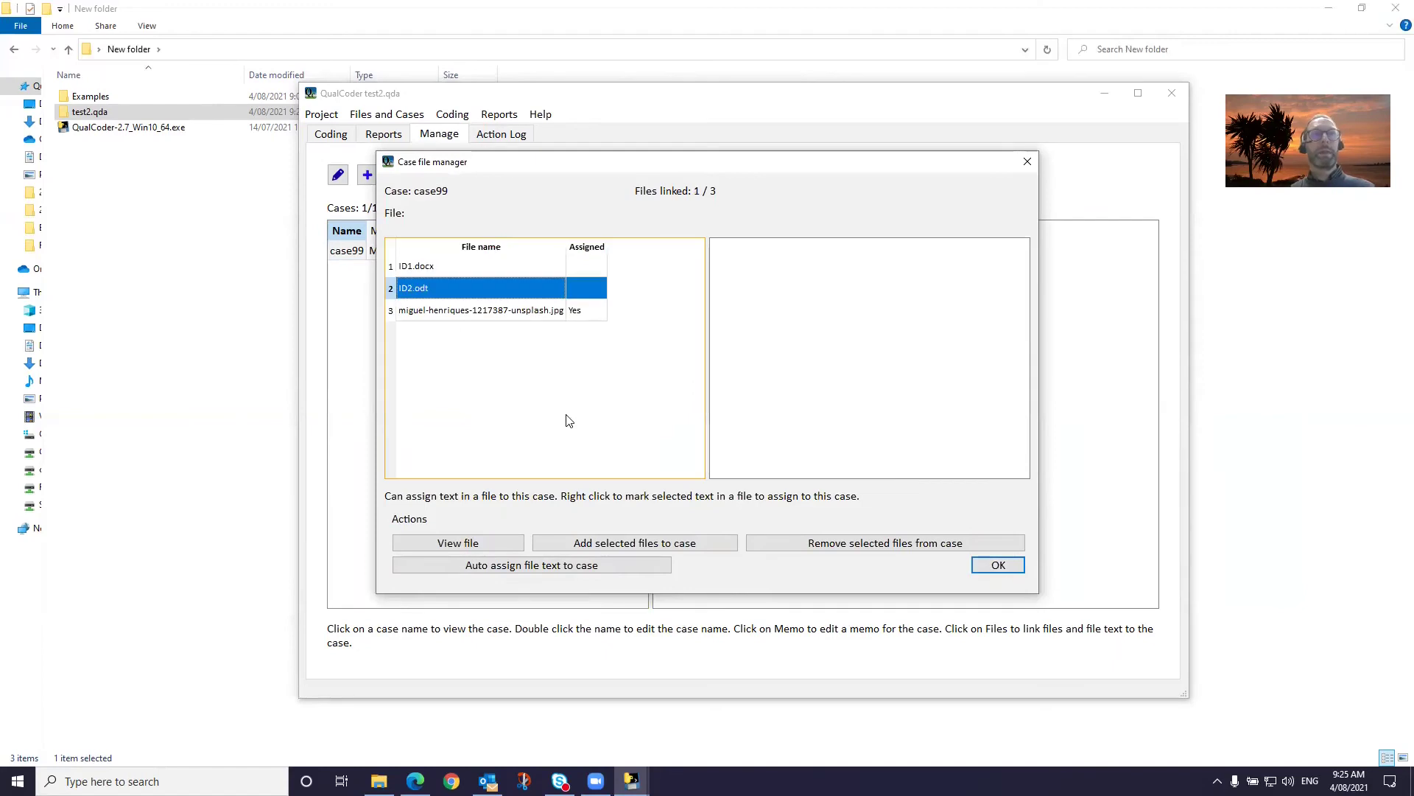
{"action": "right_click", "coordinate": [506, 282]}
{"action": "left_click", "coordinate": [529, 277]}
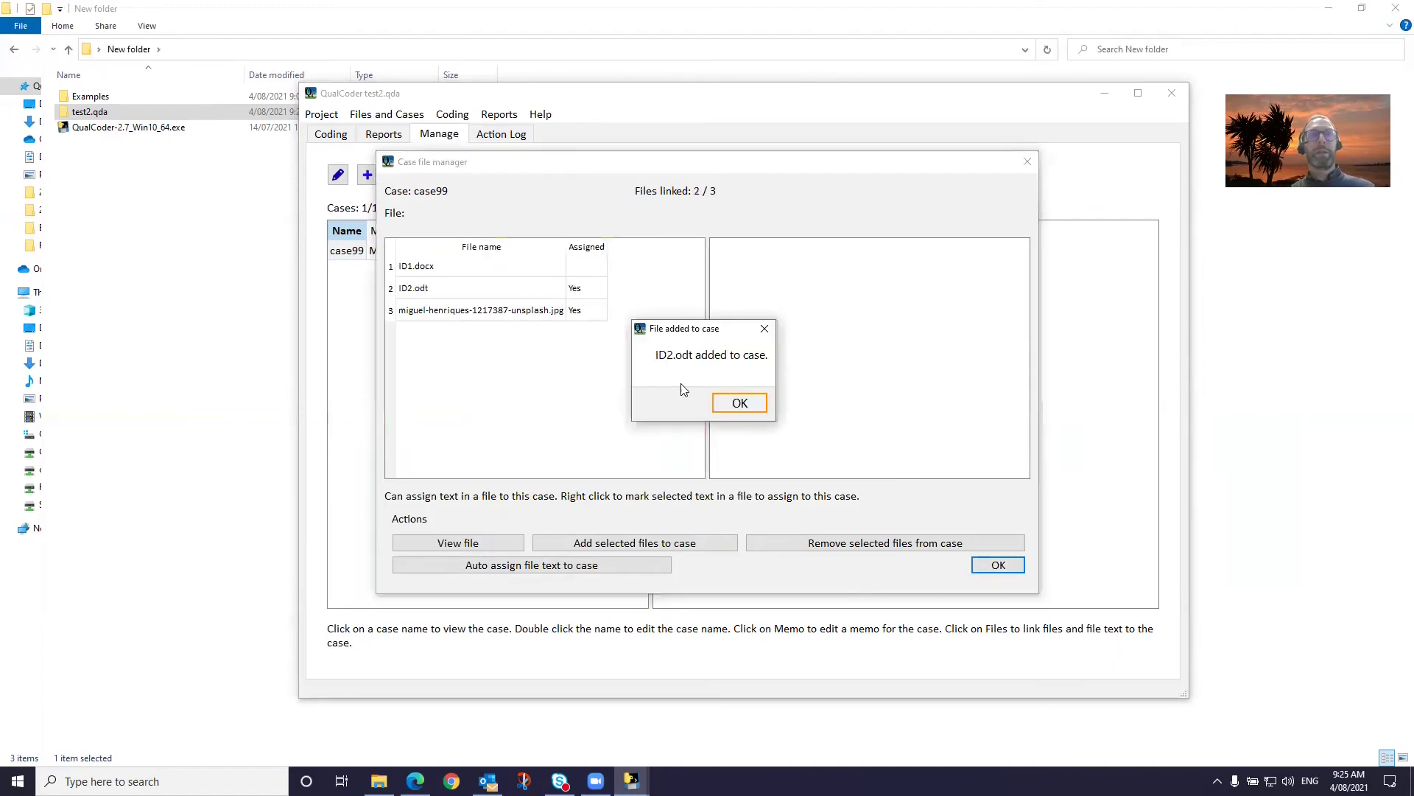
{"action": "left_click", "coordinate": [738, 404]}
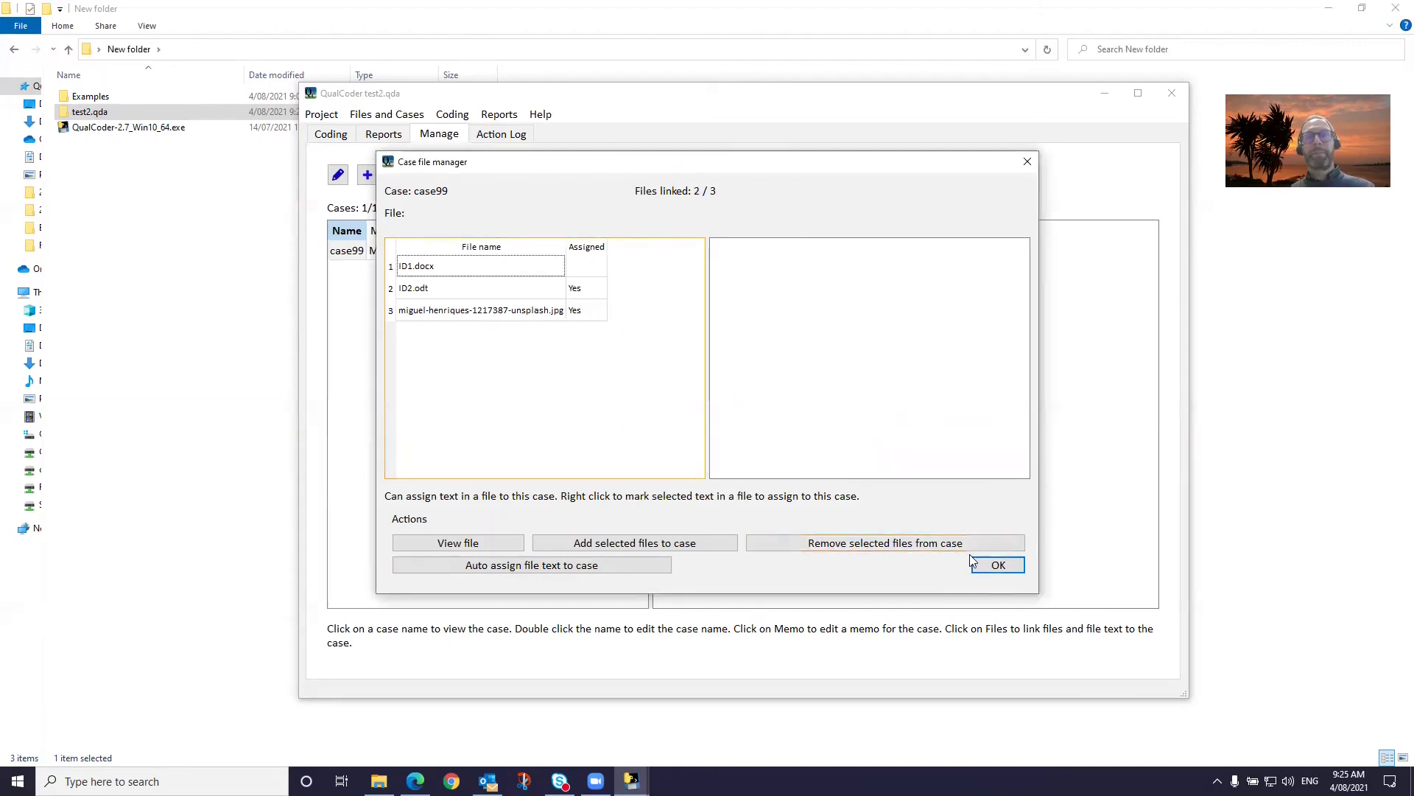
{"action": "left_click", "coordinate": [996, 565]}
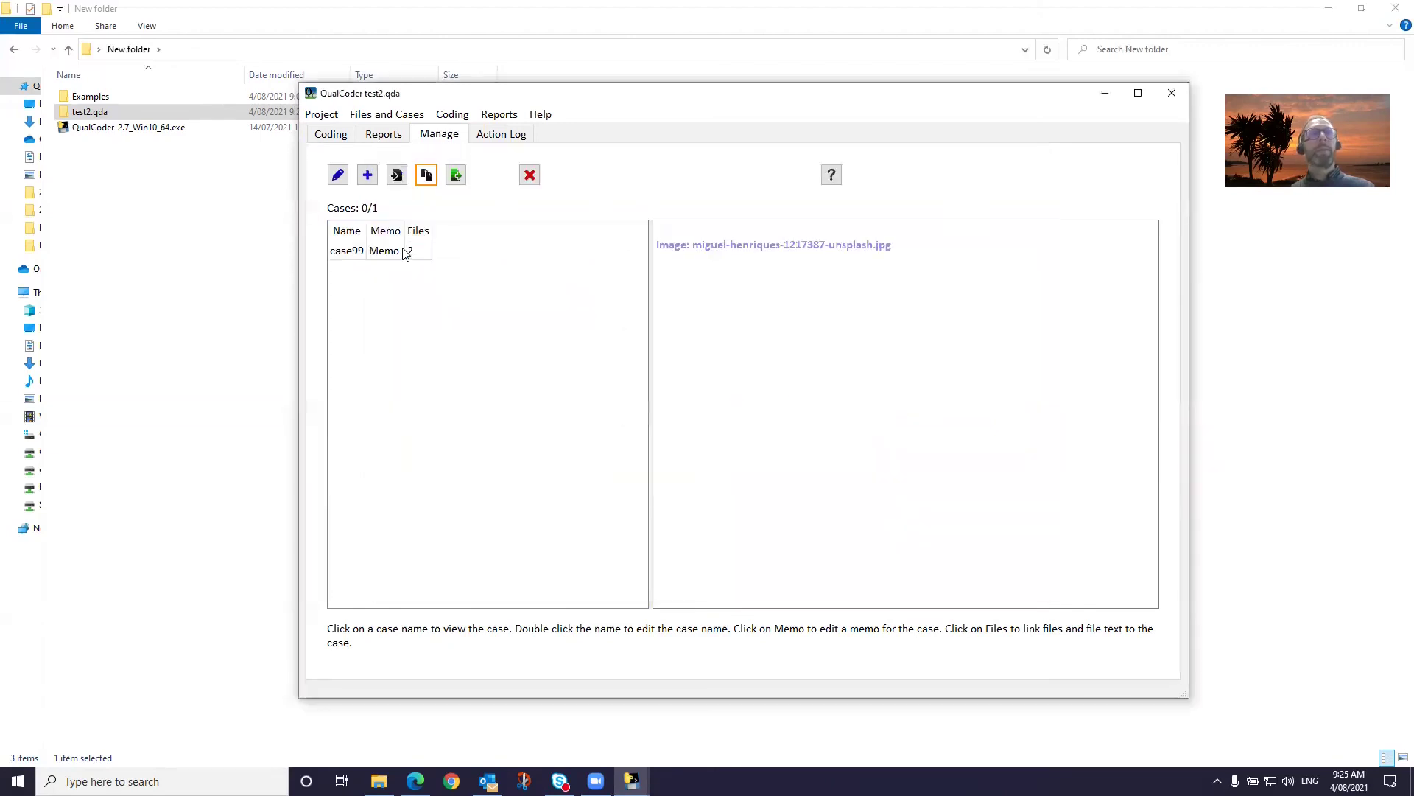
{"action": "left_click", "coordinate": [352, 251]}
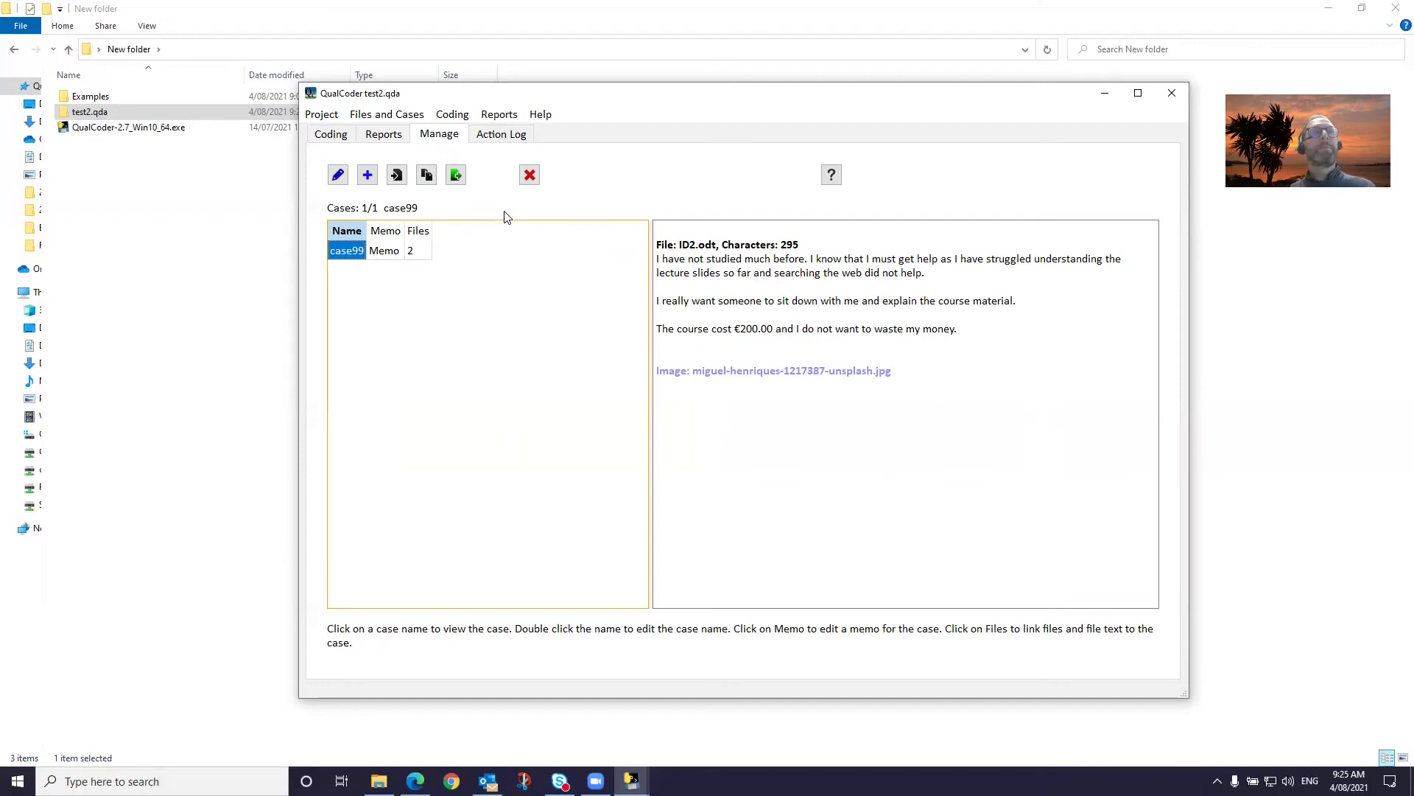
- Start a cases import from the Examples folder and inspect cases.xlsx in Excel, closing it after checking its columns
{"action": "left_click", "coordinate": [397, 176]}
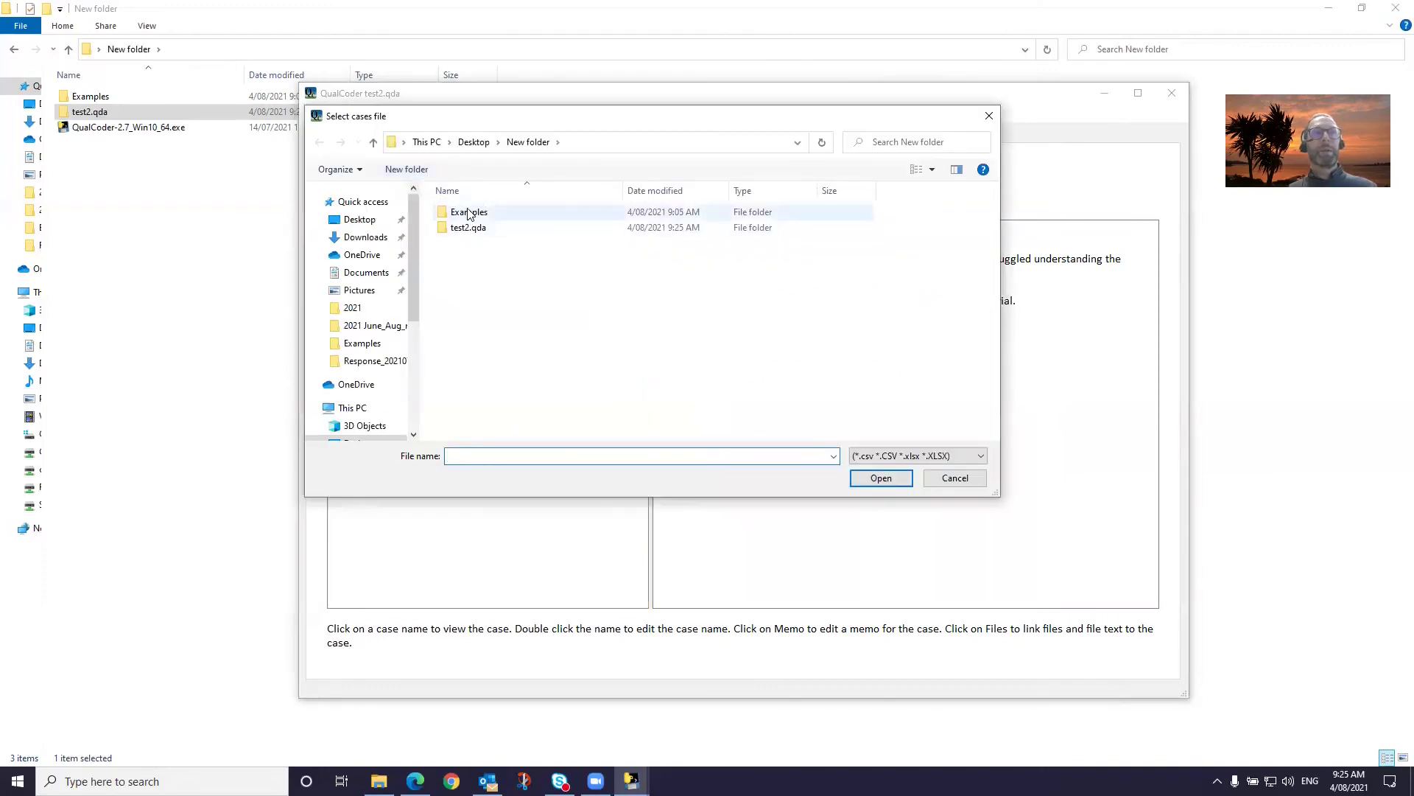
{"action": "double_click", "coordinate": [469, 213]}
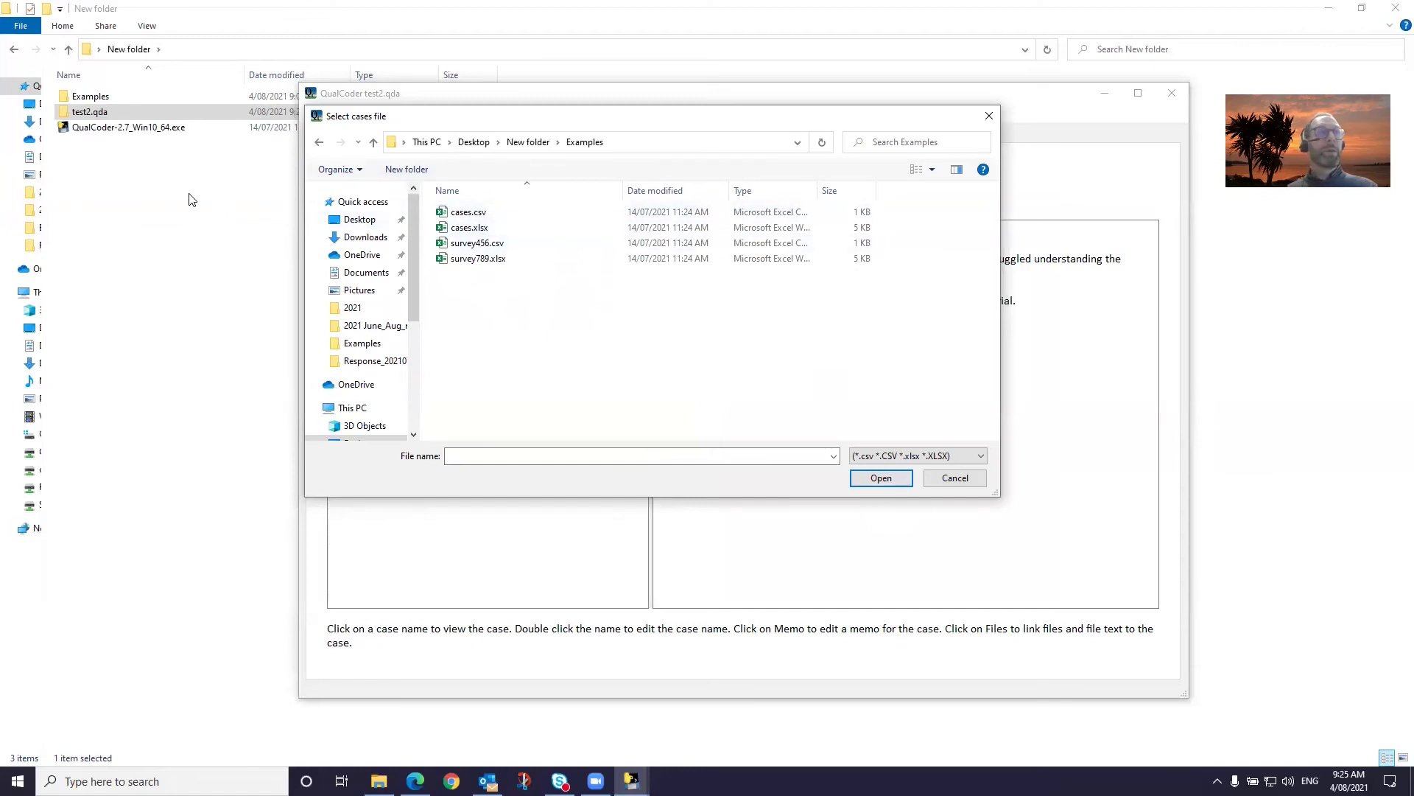
{"action": "left_click", "coordinate": [88, 98]}
{"action": "double_click", "coordinate": [88, 98]}
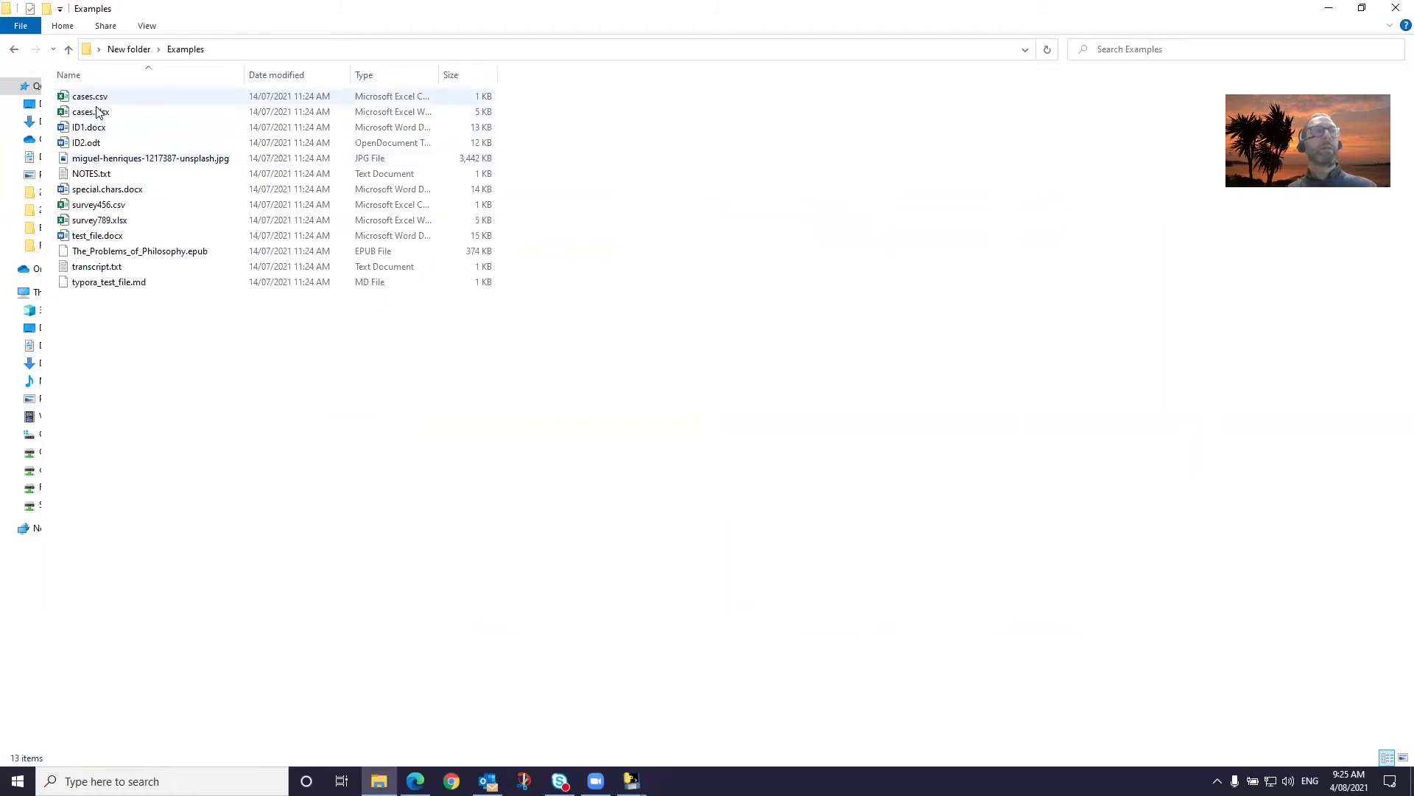
{"action": "double_click", "coordinate": [98, 113]}
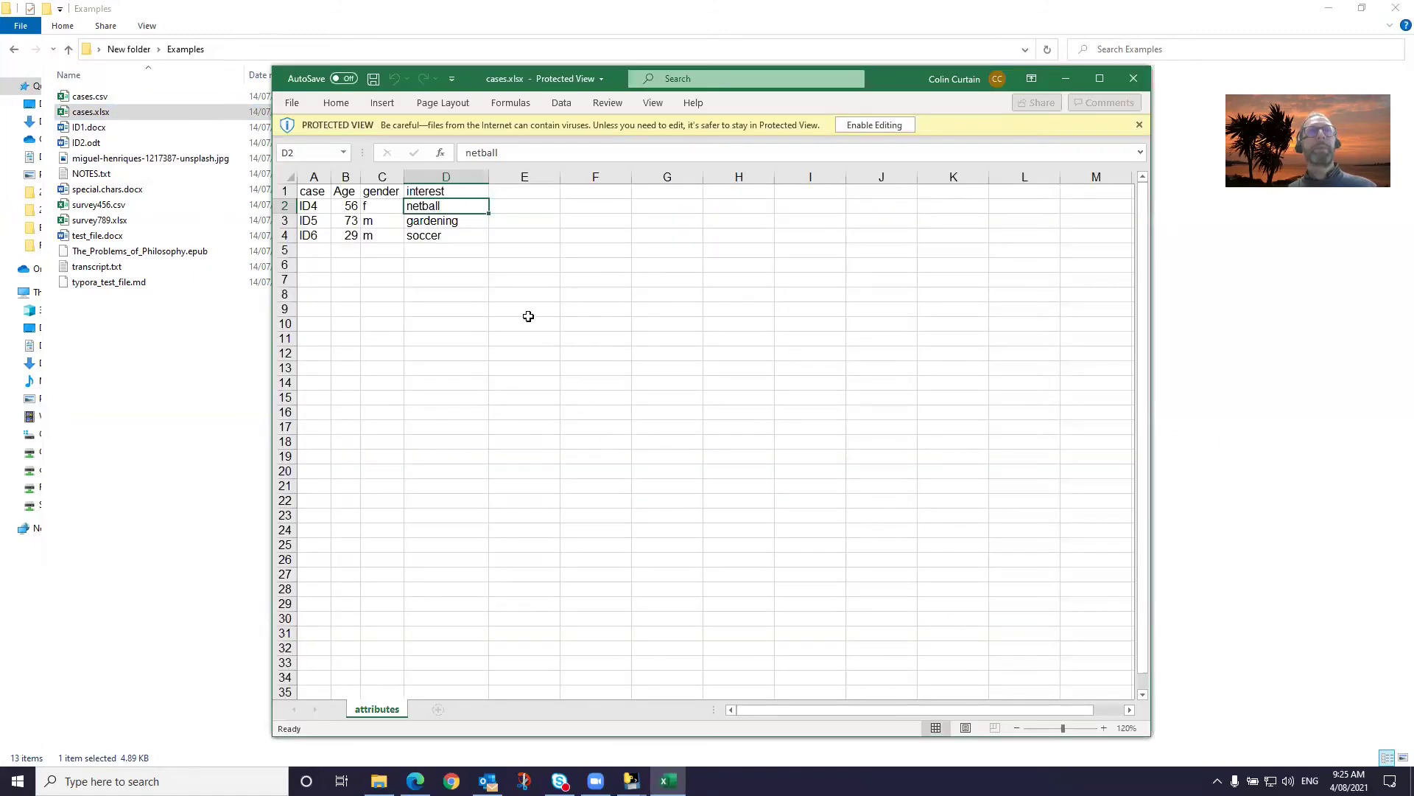
{"action": "left_click", "coordinate": [897, 129]}
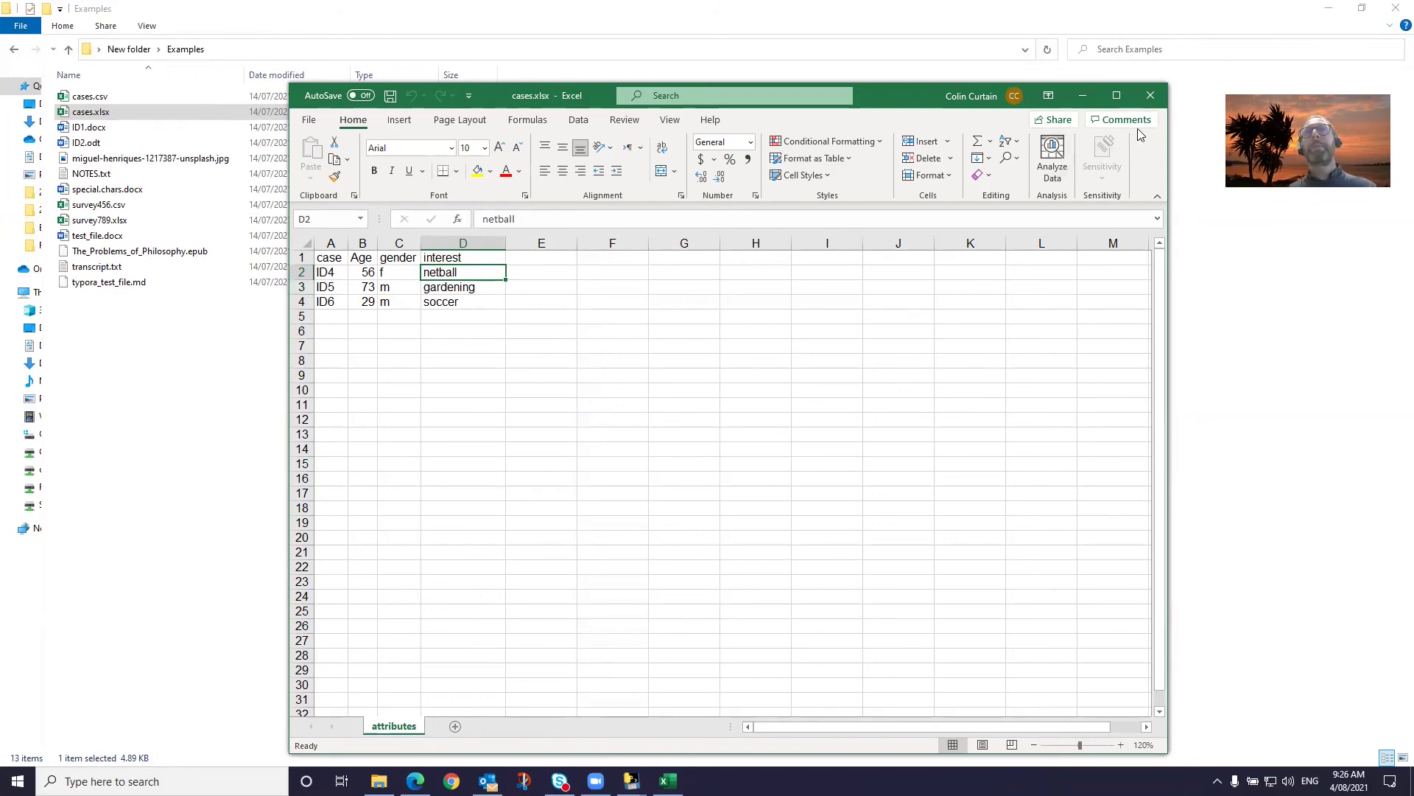
{"action": "left_click", "coordinate": [1151, 96]}
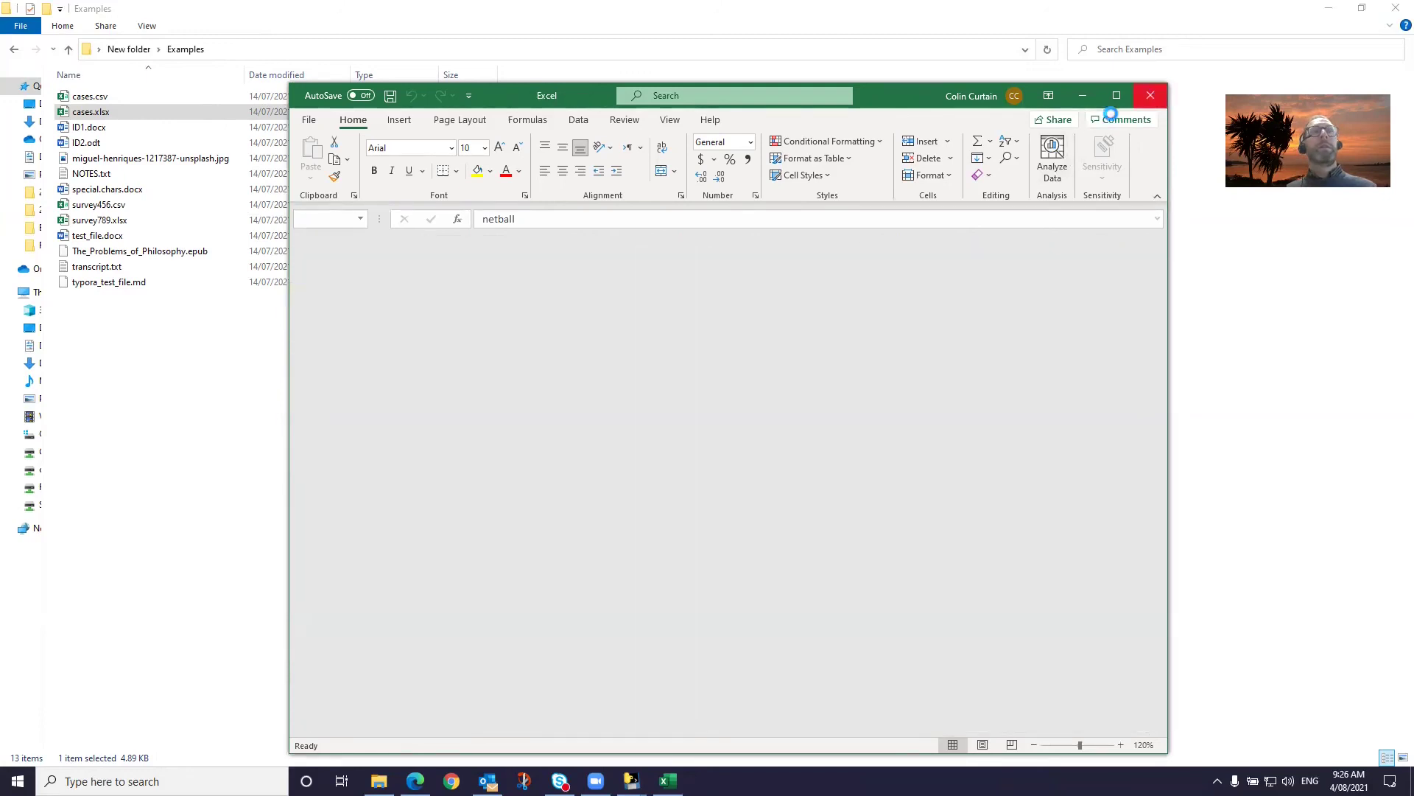
- Back in QualCoder, import the cases and attributes from cases.xlsx and look through cases ID4, ID5 and ID6
{"action": "mouse_move", "coordinate": [631, 781]}
{"action": "left_click", "coordinate": [695, 731]}
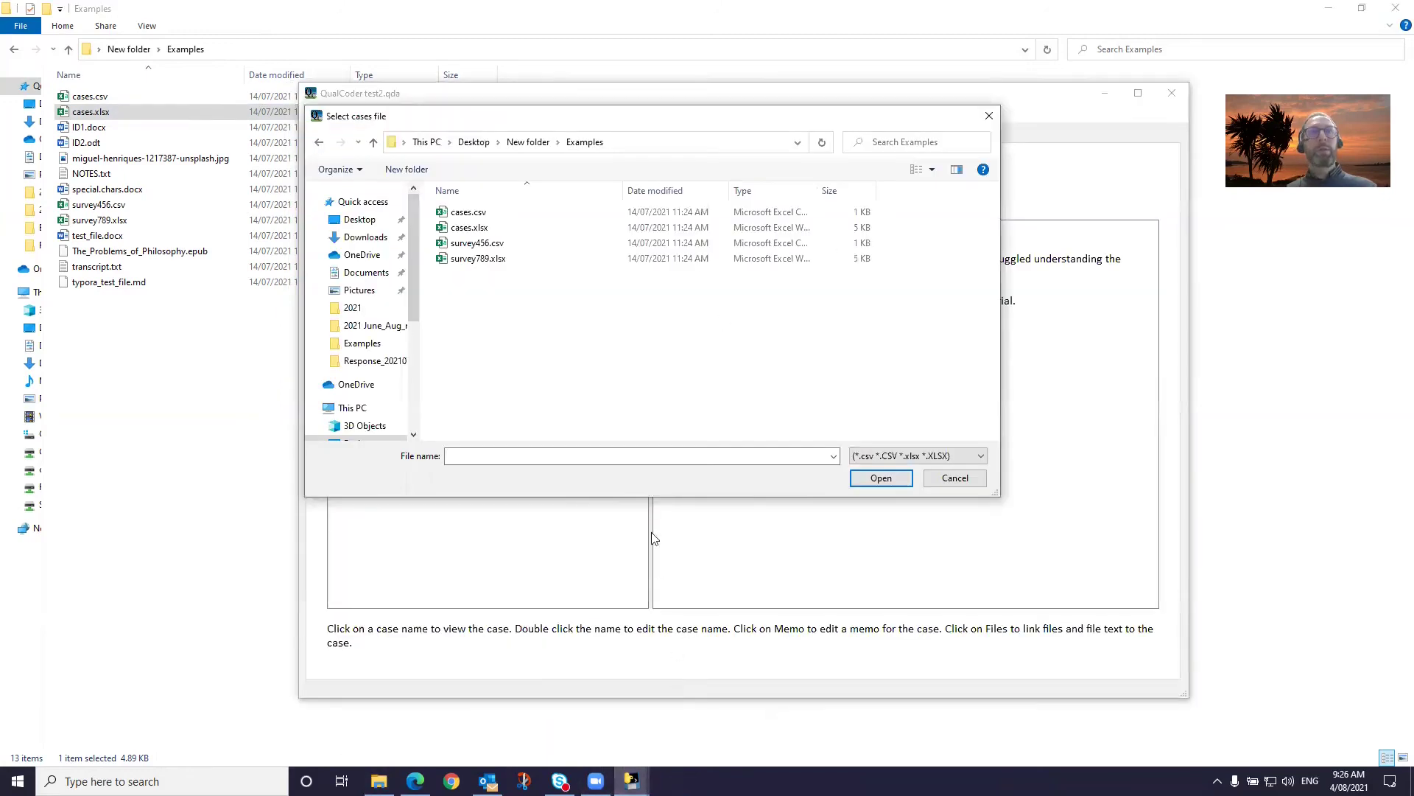
{"action": "left_click", "coordinate": [470, 229]}
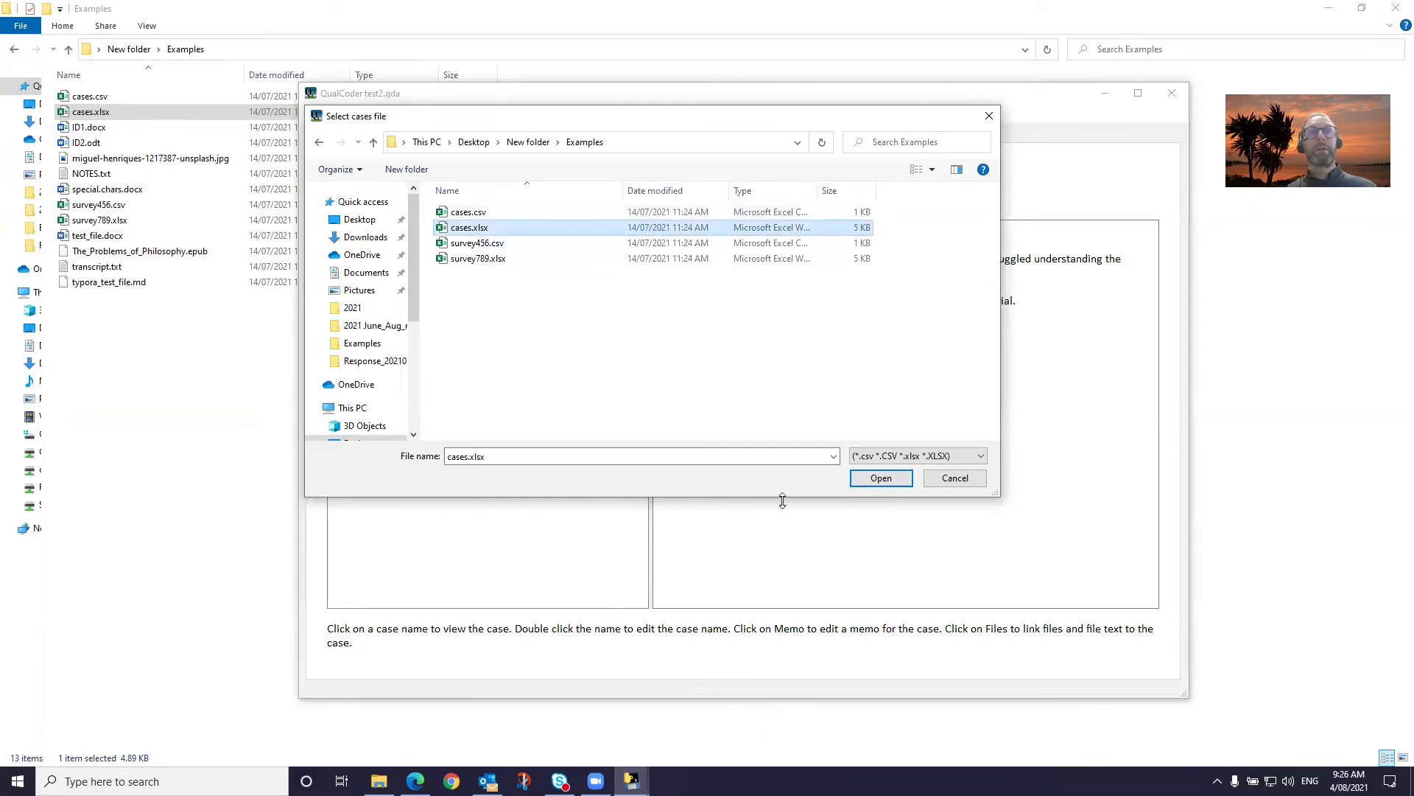
{"action": "left_click", "coordinate": [877, 479]}
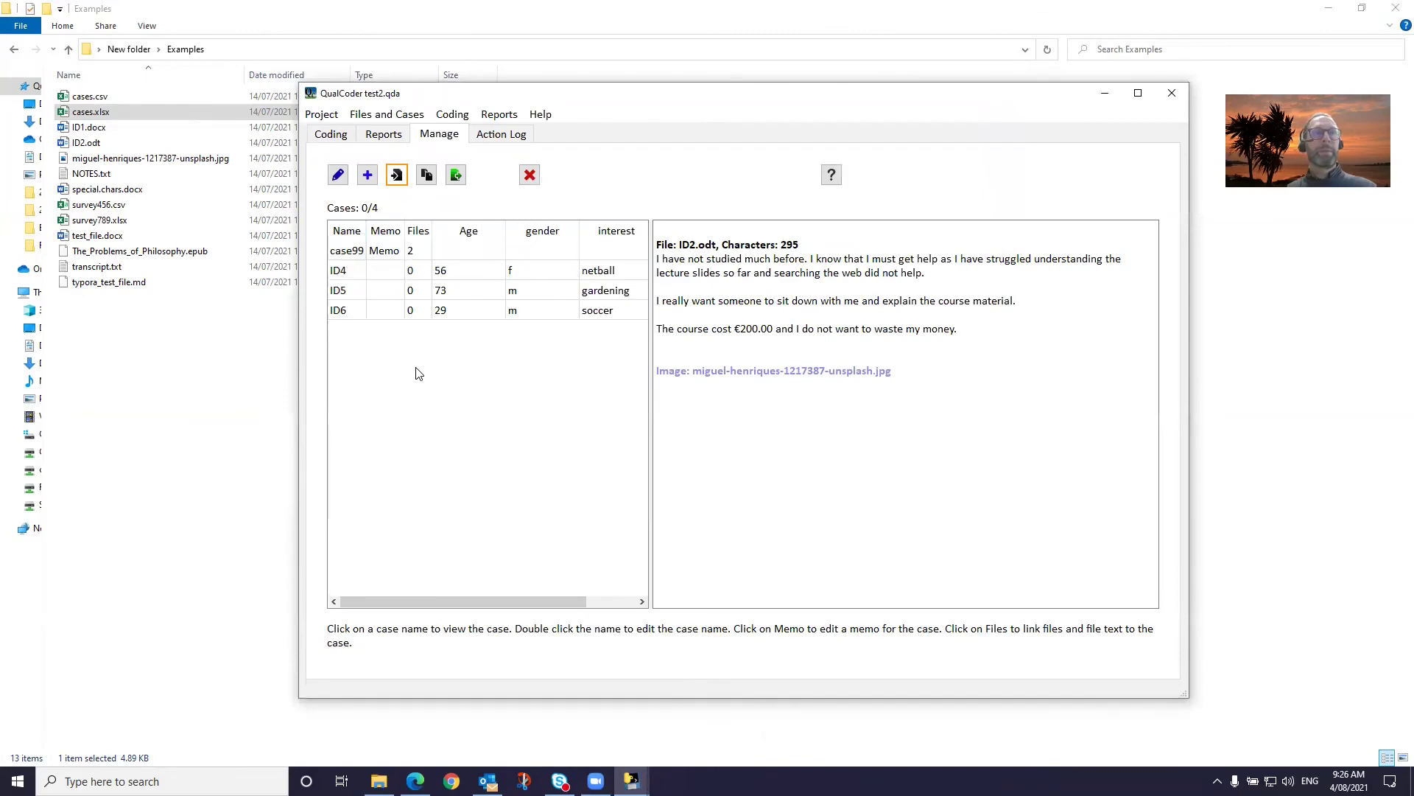
{"action": "left_click", "coordinate": [348, 275]}
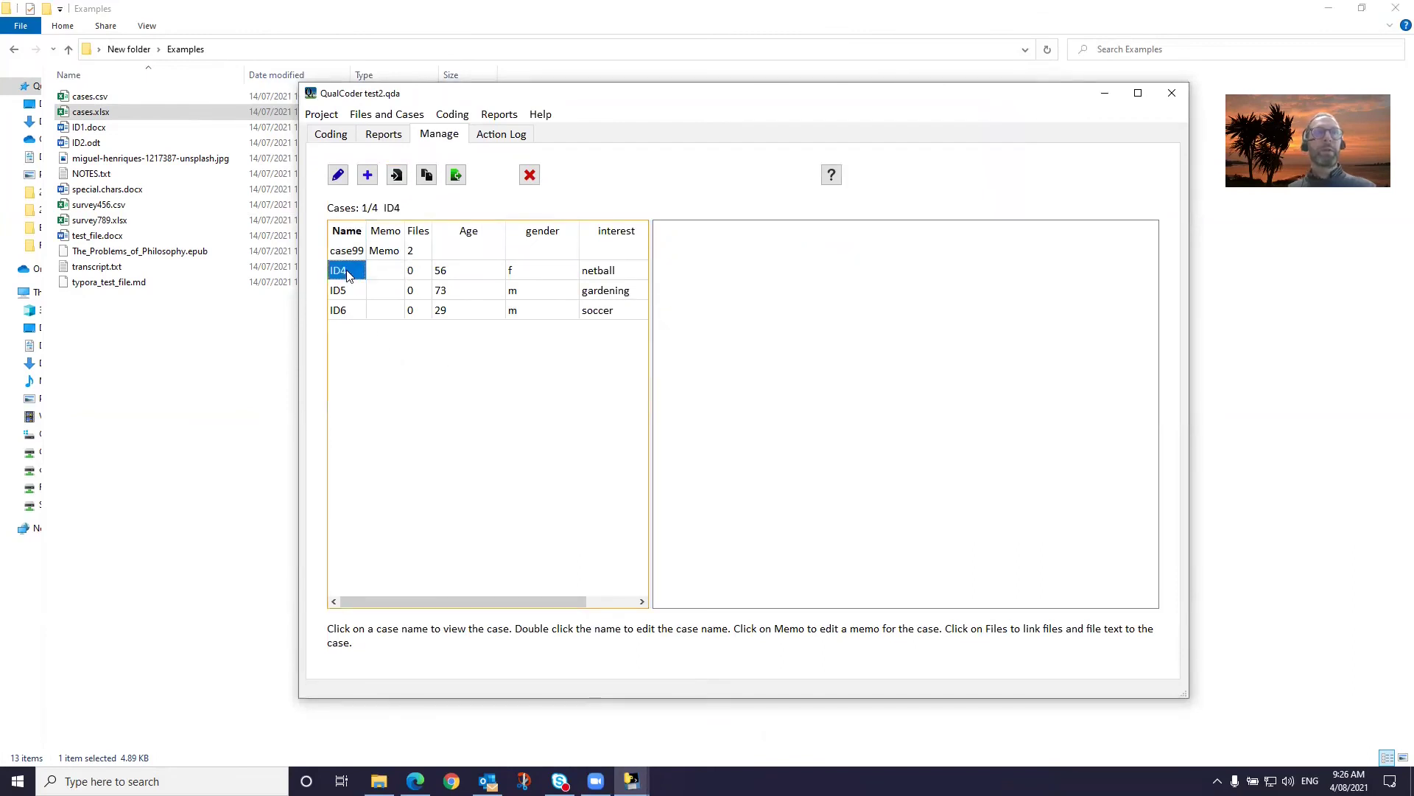
{"action": "left_click", "coordinate": [342, 293]}
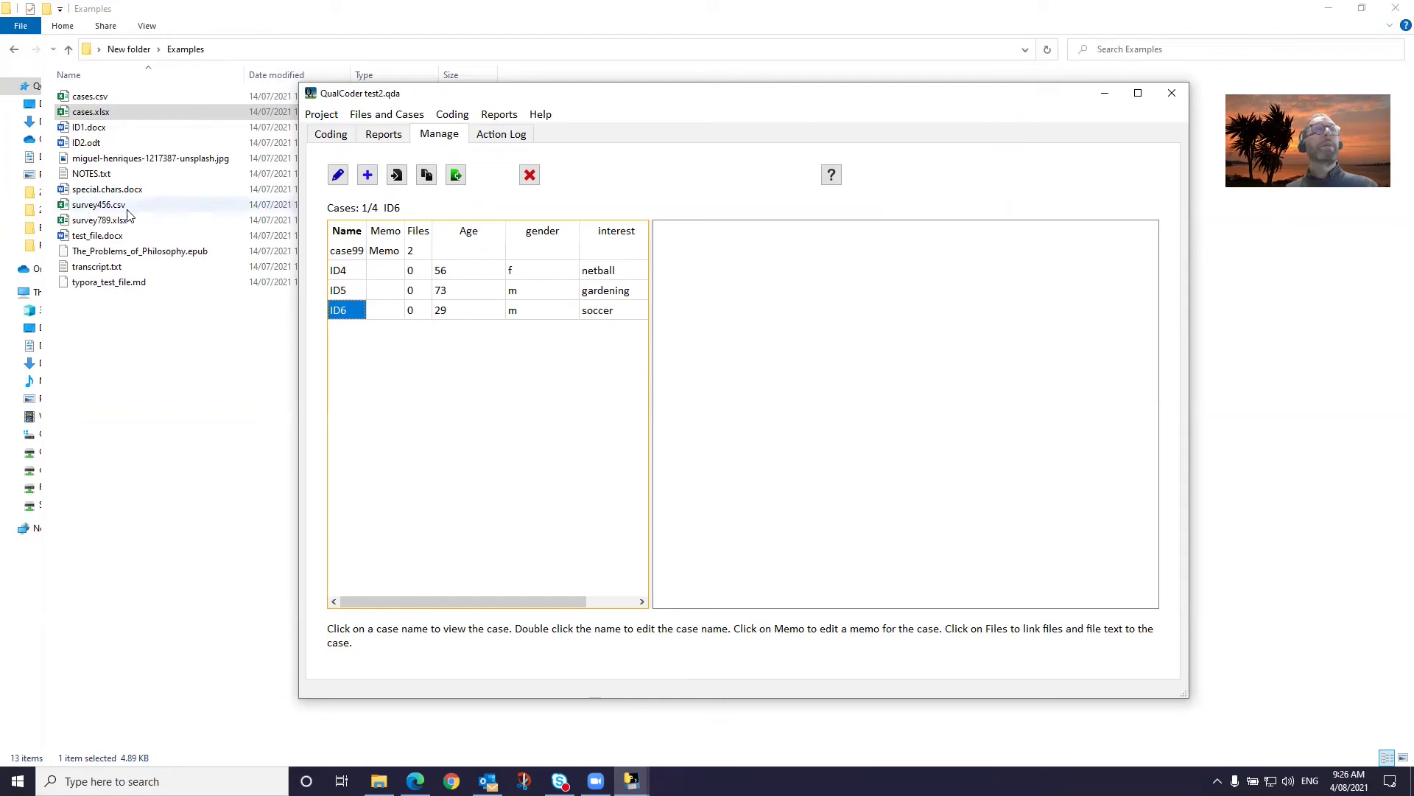
- Check the contents of cases.csv in Excel and import its cases and attributes into the project
{"action": "left_click", "coordinate": [89, 98]}
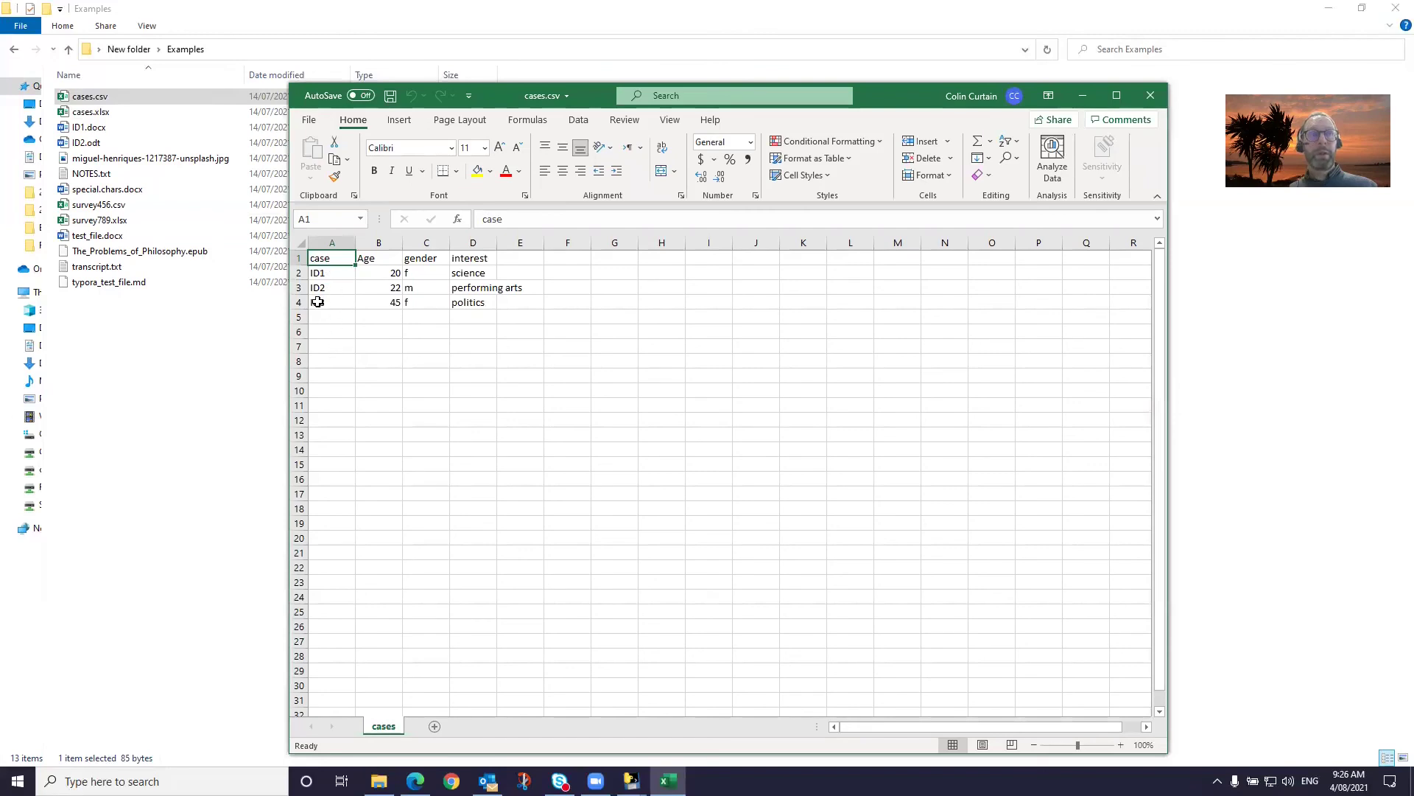
{"action": "key", "text": "alt+F4"}
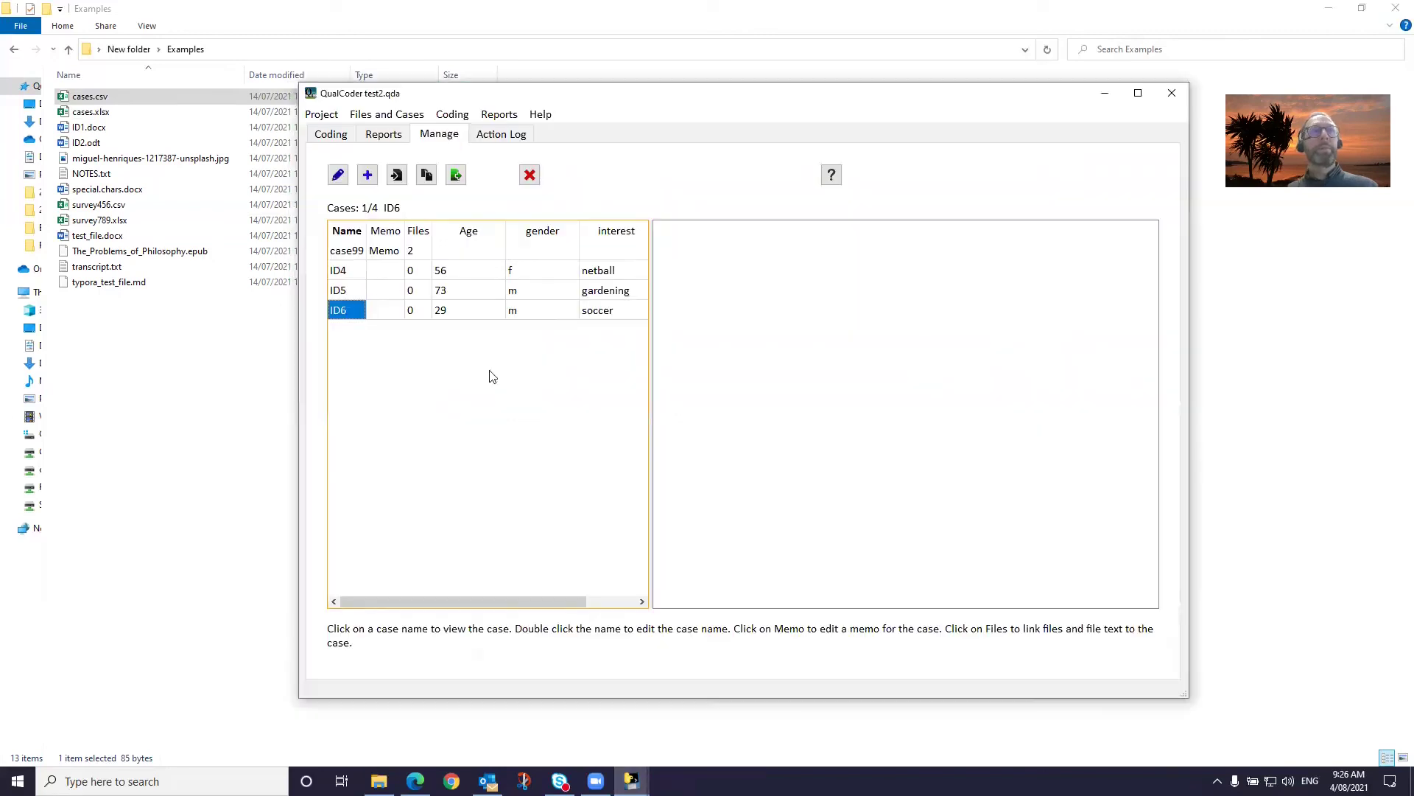
{"action": "left_click", "coordinate": [397, 175]}
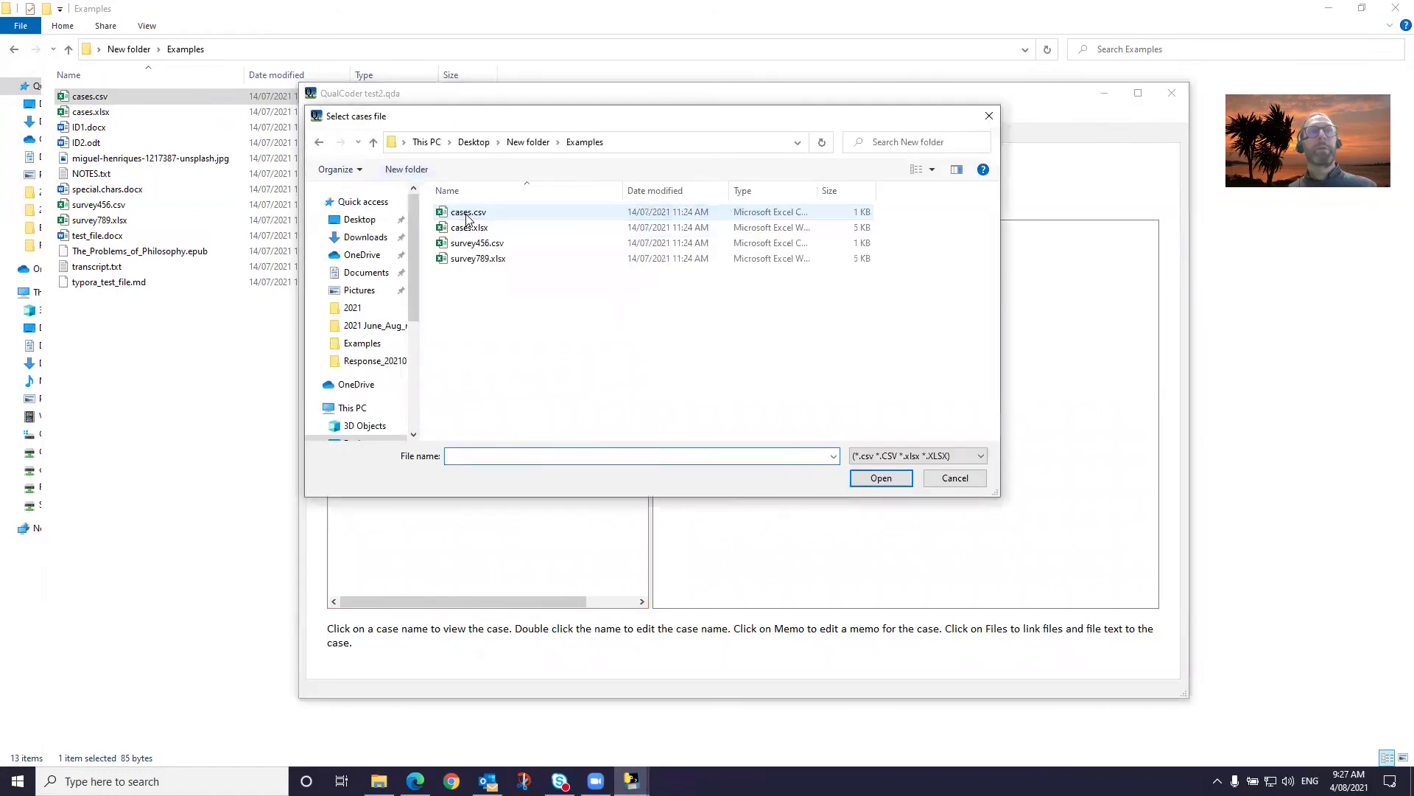
{"action": "left_click", "coordinate": [475, 215]}
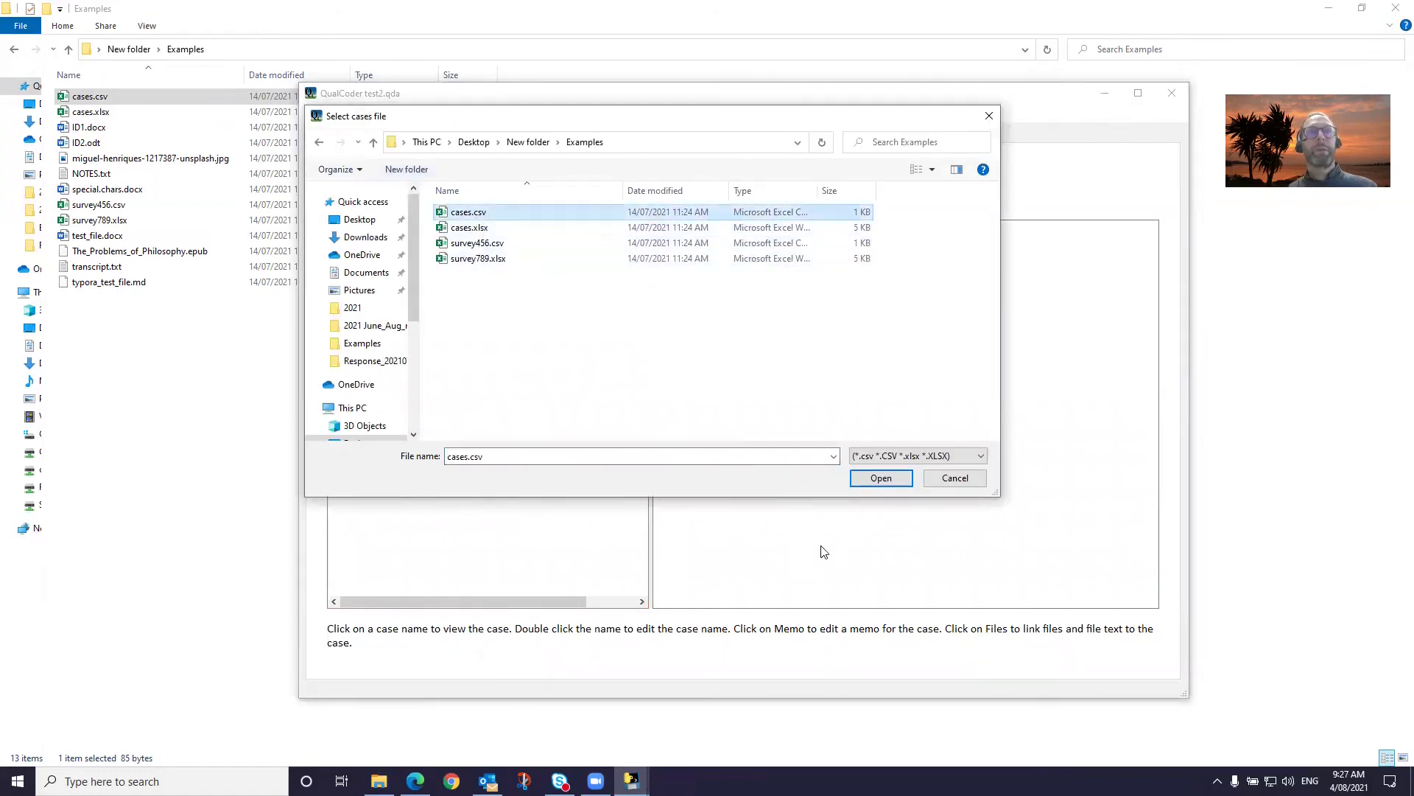
{"action": "left_click", "coordinate": [882, 479]}
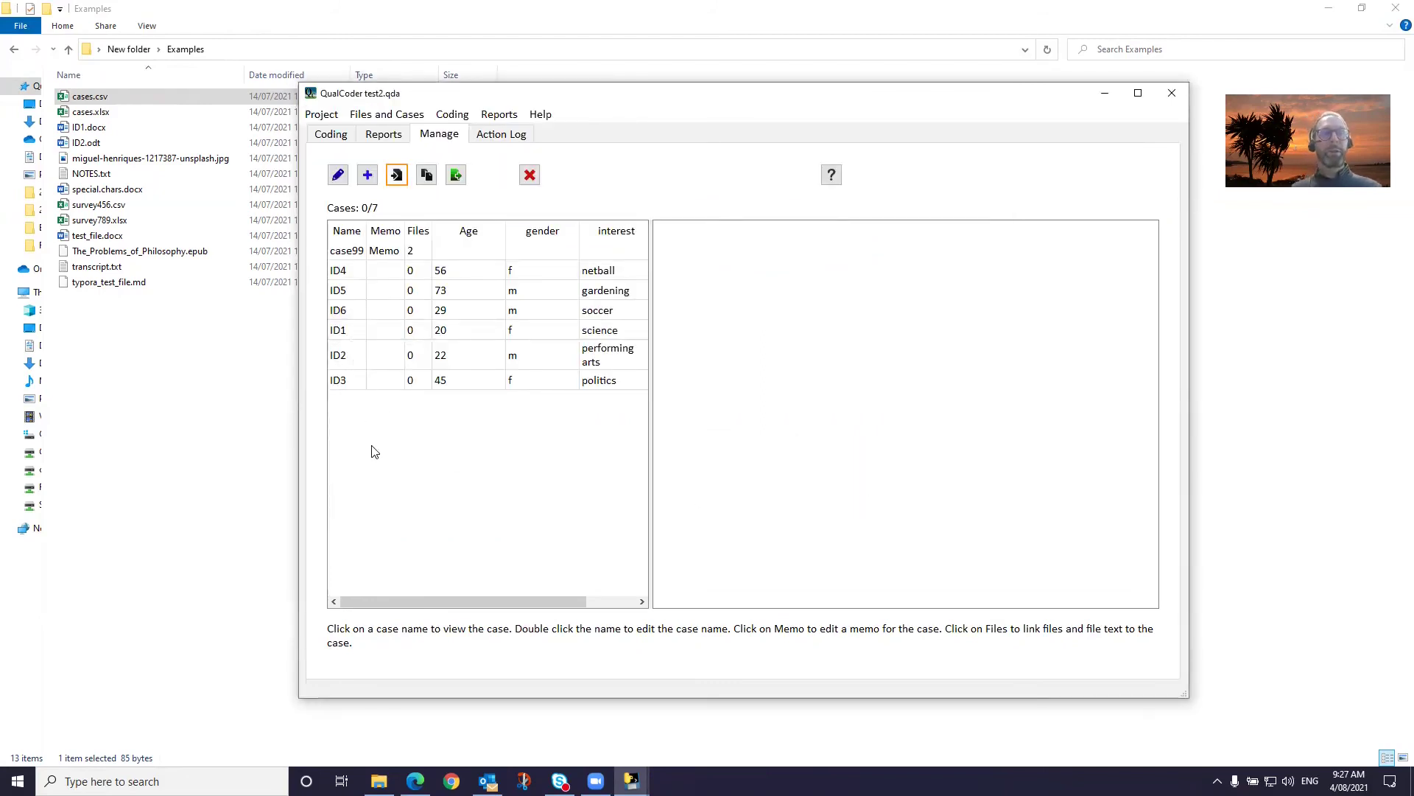
- Link ID1.docx to case ID1 and close the case file manager
{"action": "left_click", "coordinate": [346, 329]}
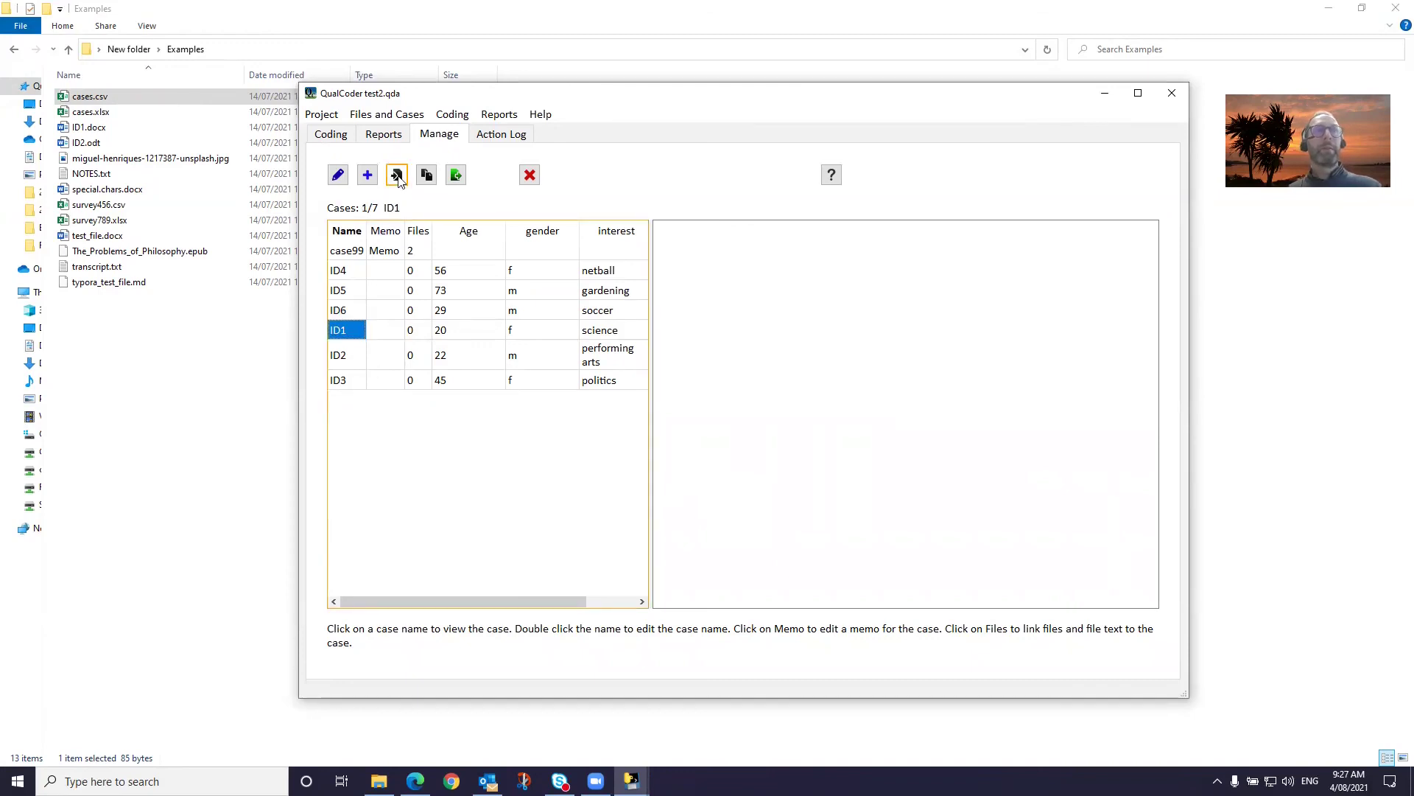
{"action": "left_click", "coordinate": [426, 176]}
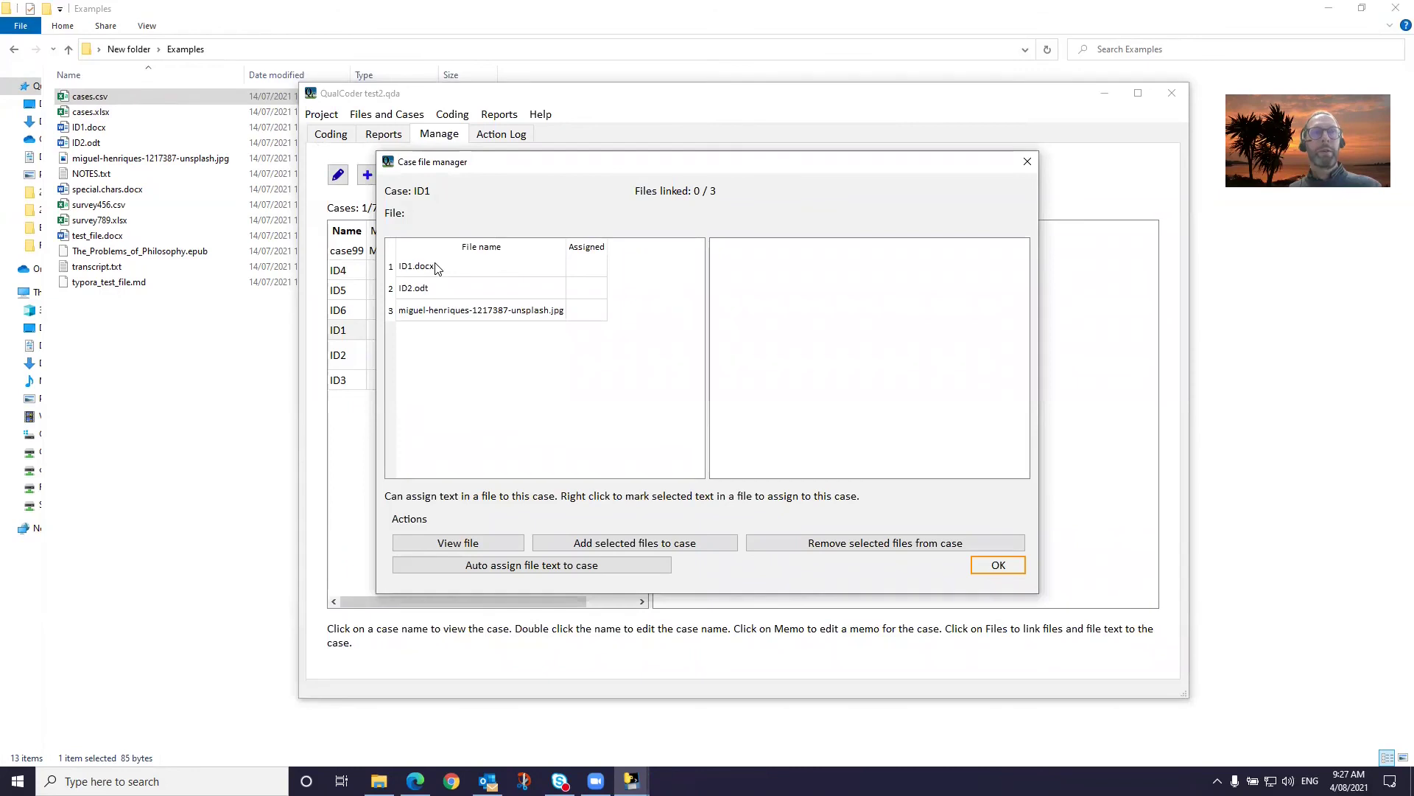
{"action": "left_click", "coordinate": [435, 267]}
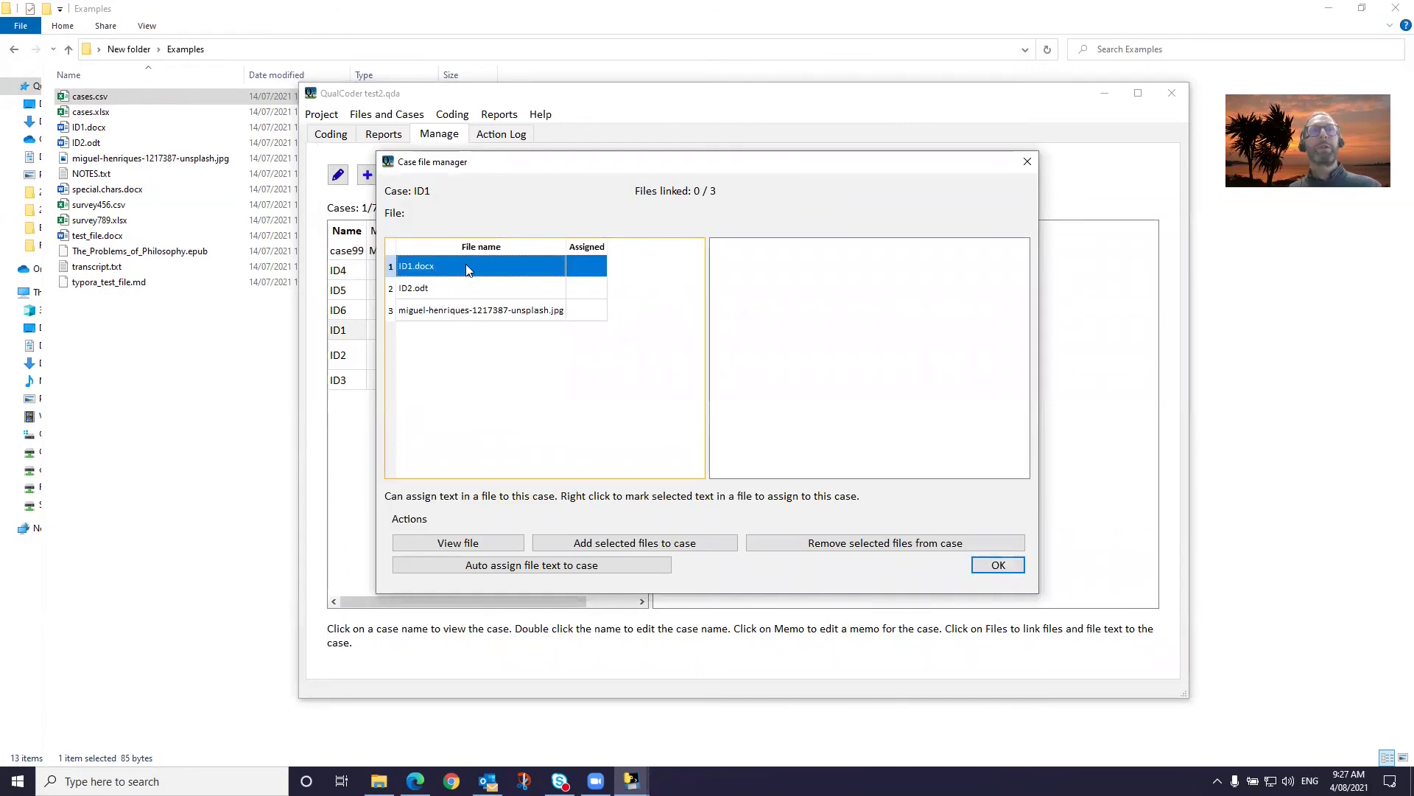
{"action": "right_click", "coordinate": [465, 263]}
{"action": "left_click", "coordinate": [498, 258]}
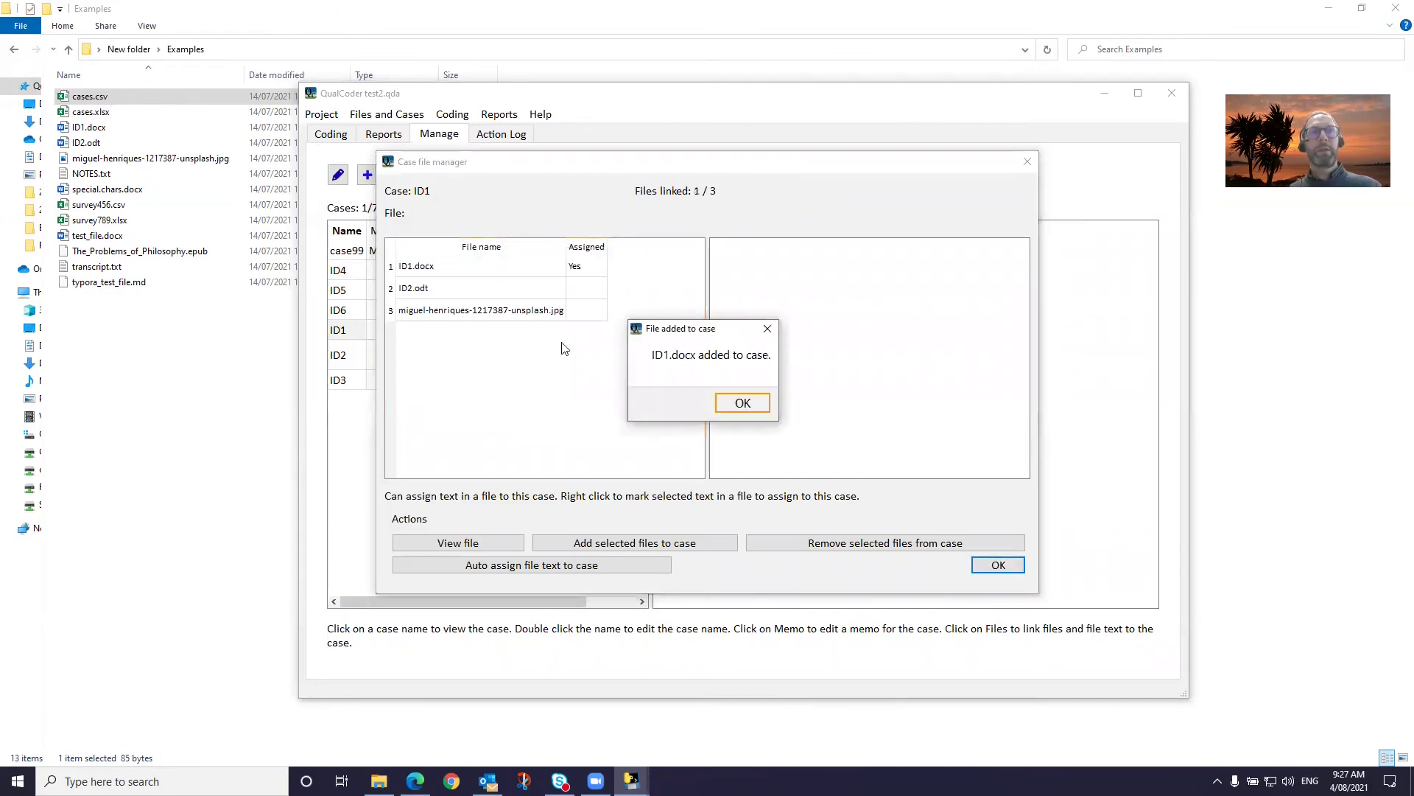
{"action": "left_click", "coordinate": [743, 404]}
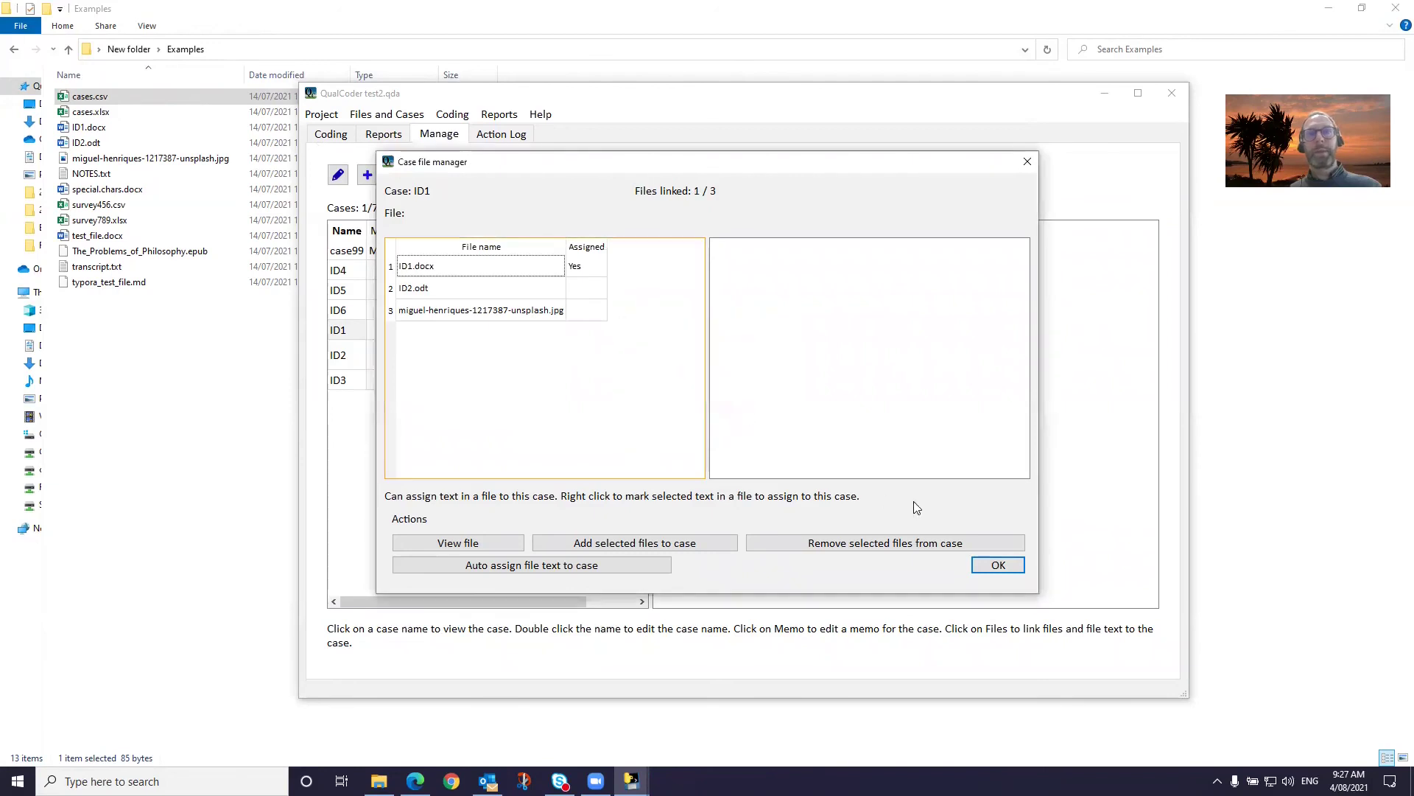
{"action": "left_click", "coordinate": [996, 565]}
- Link the file ID2.odt to case ID2 and close the case file manager
{"action": "left_click", "coordinate": [340, 357]}
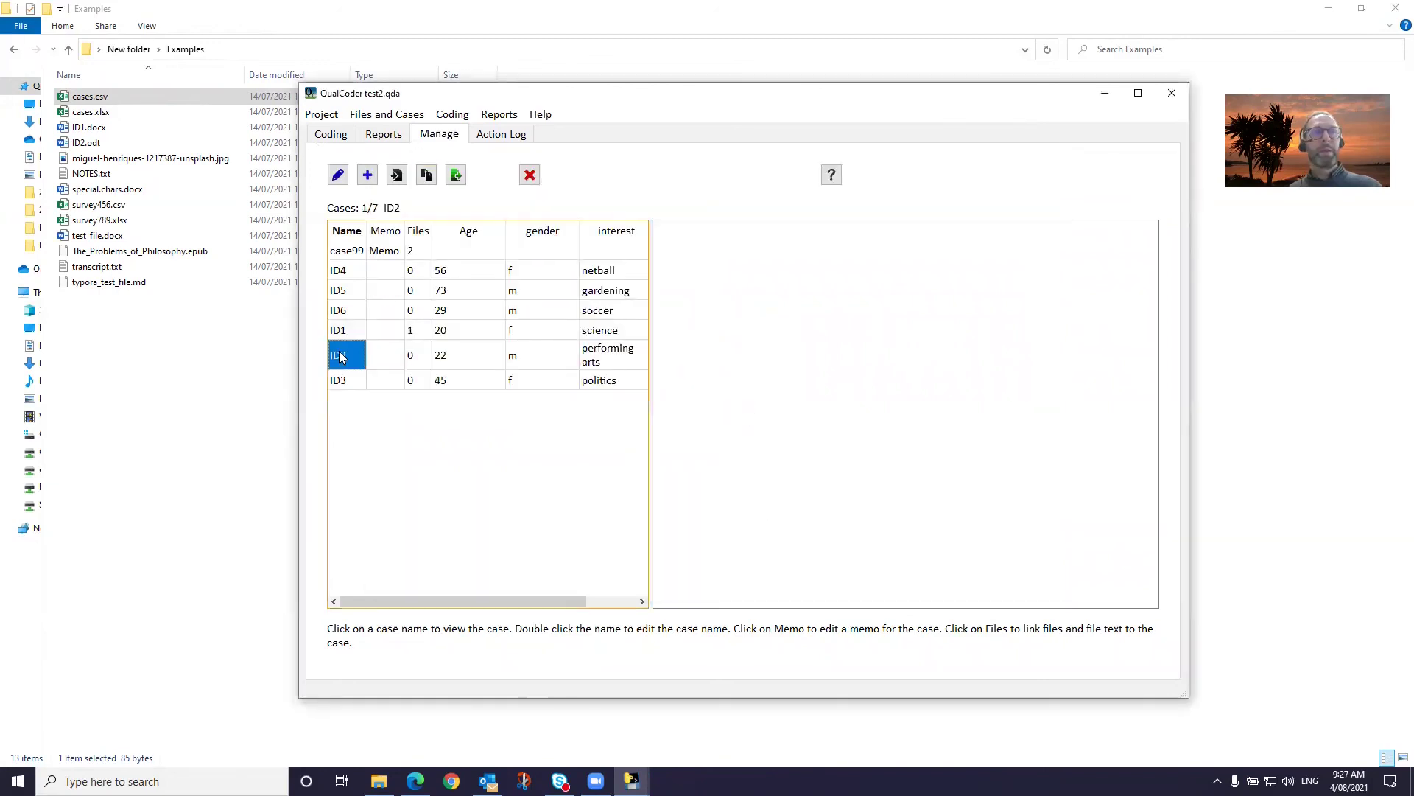
{"action": "left_click", "coordinate": [426, 175]}
{"action": "left_click", "coordinate": [439, 286]}
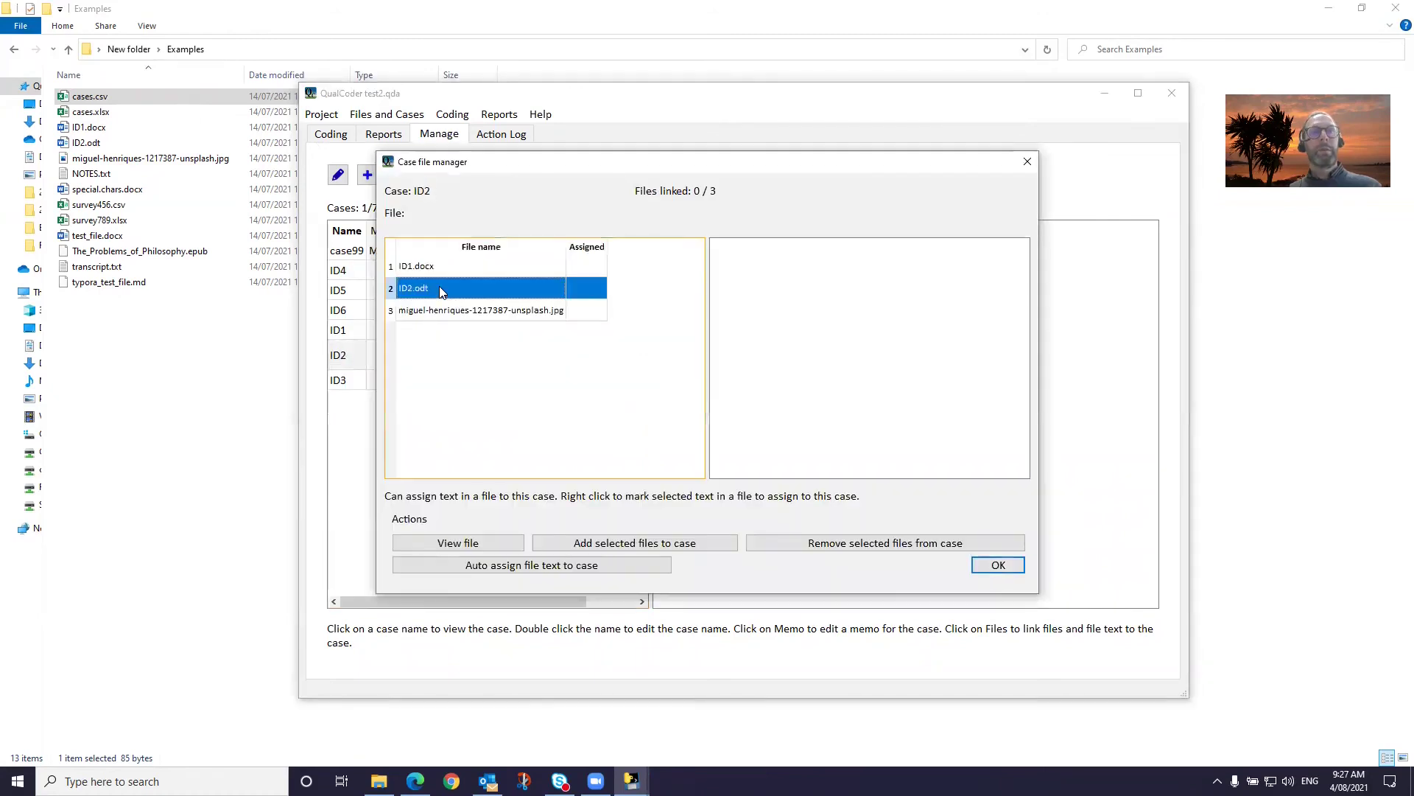
{"action": "right_click", "coordinate": [439, 286]}
{"action": "left_click", "coordinate": [467, 282]}
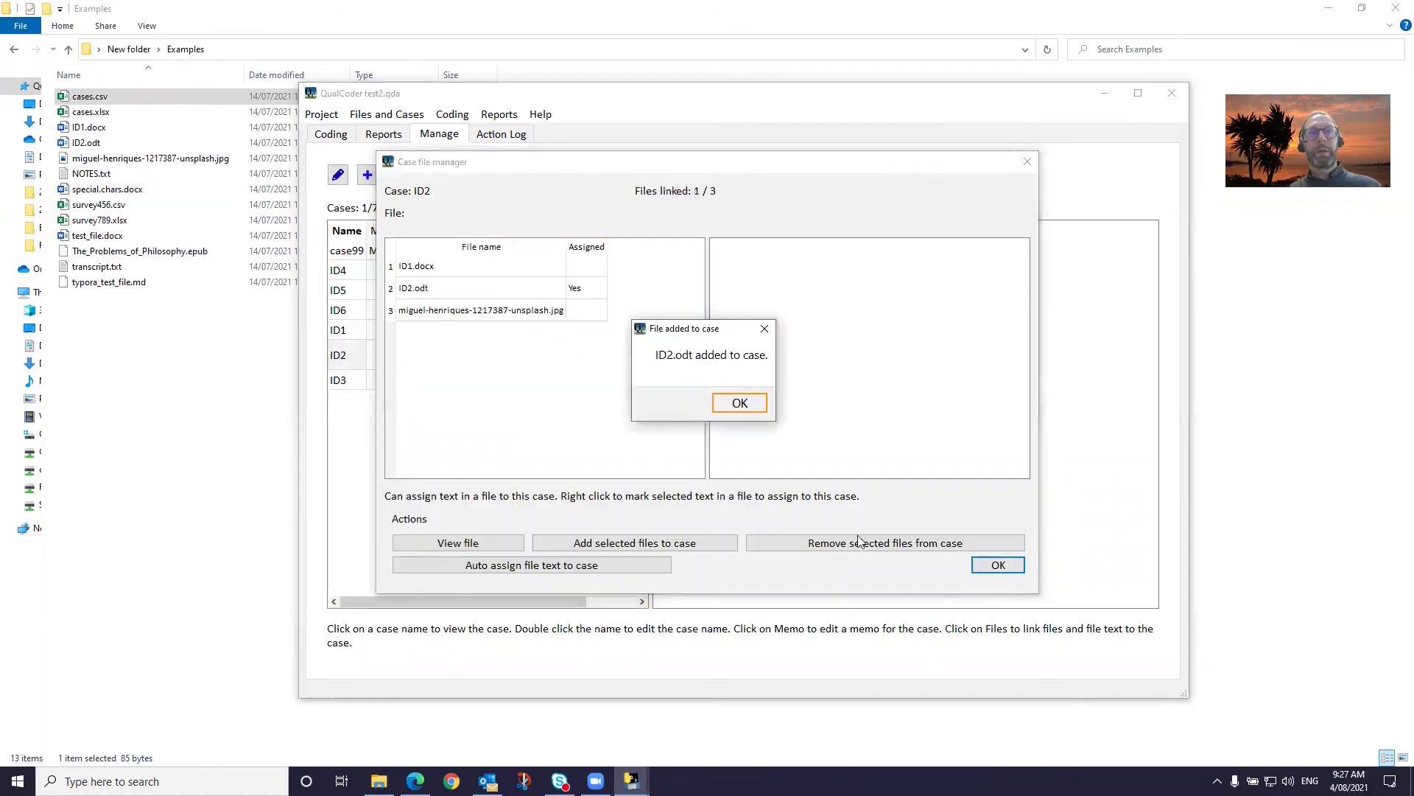
{"action": "left_click", "coordinate": [750, 406]}
{"action": "left_click", "coordinate": [996, 565]}
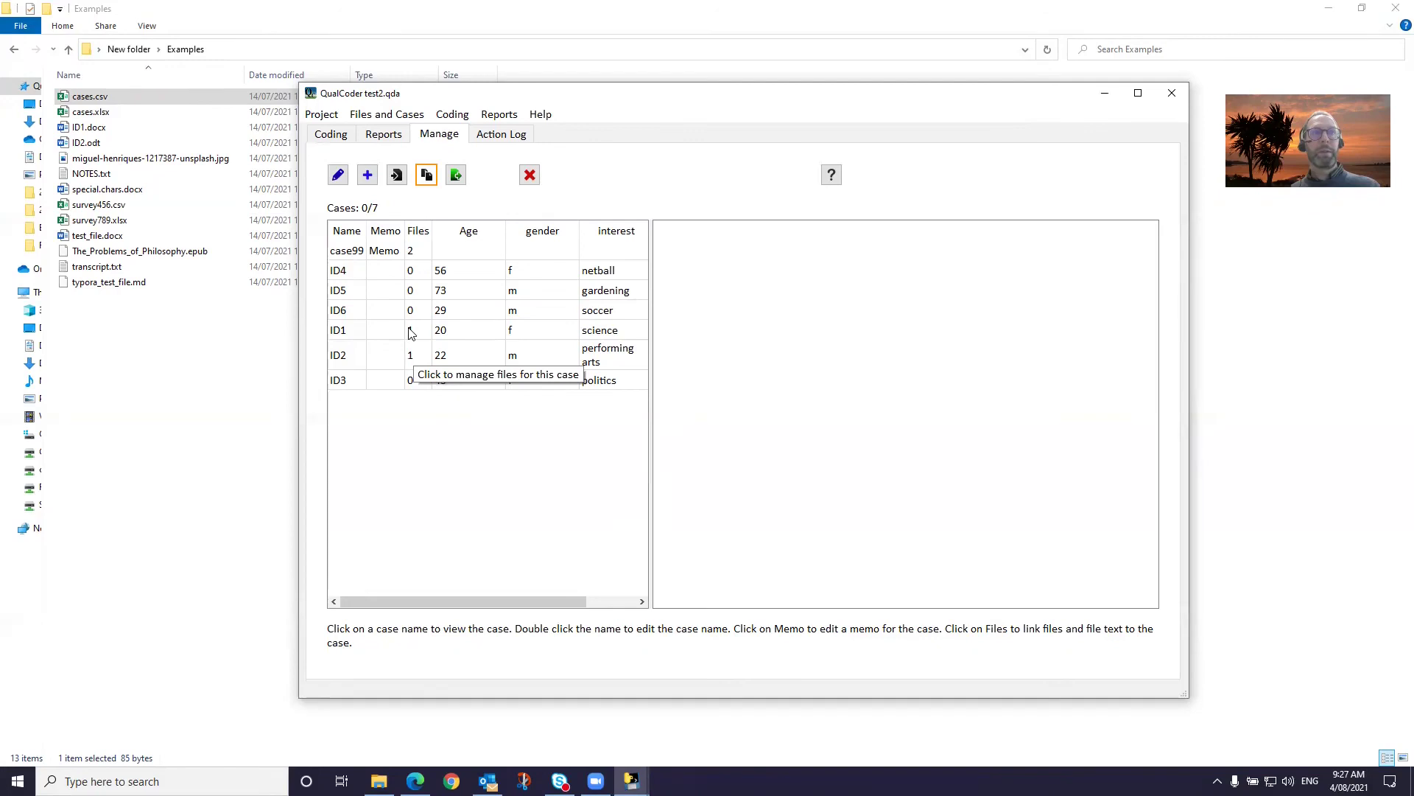
- Remove ID2.odt from the files linked to case99 and close its case file manager
{"action": "left_click", "coordinate": [417, 251]}
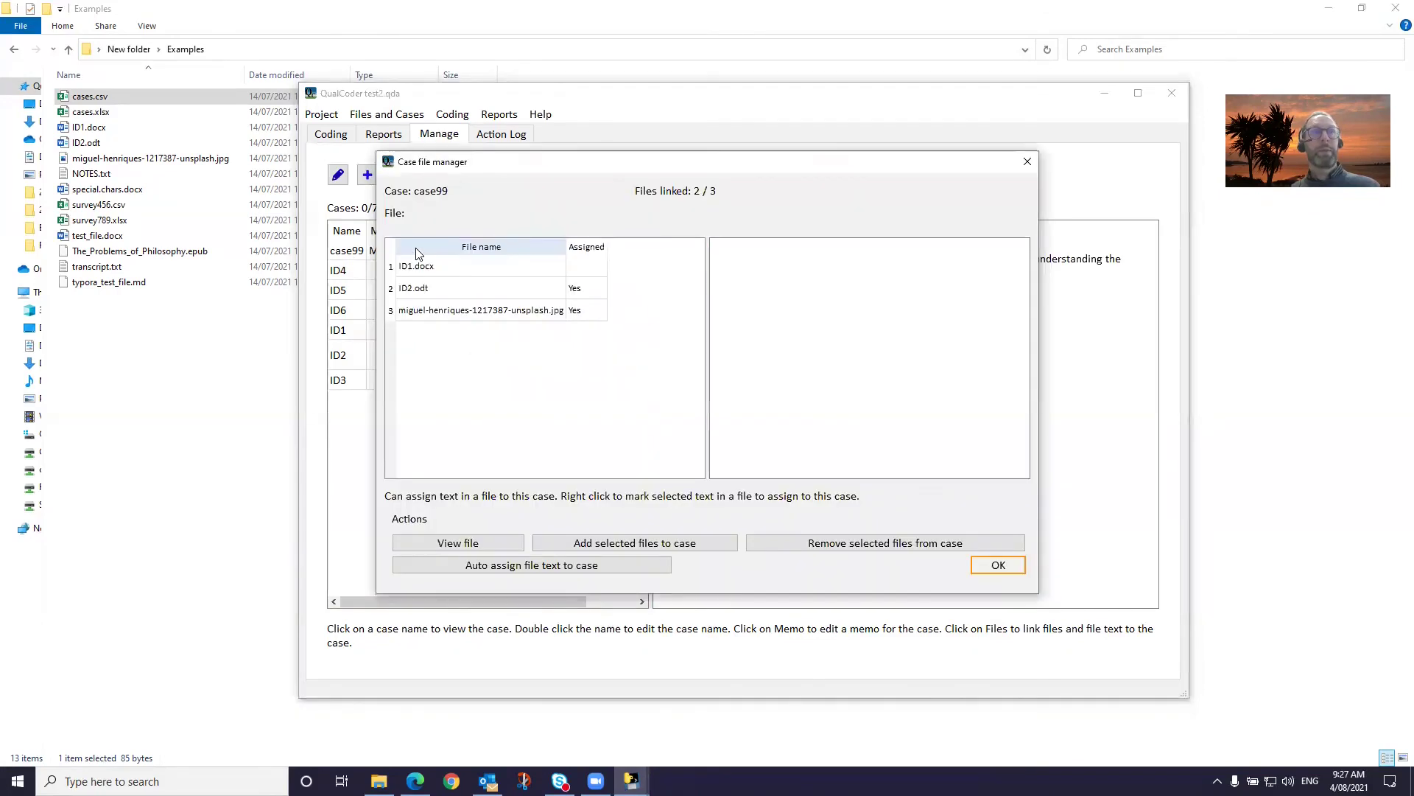
{"action": "right_click", "coordinate": [547, 295]}
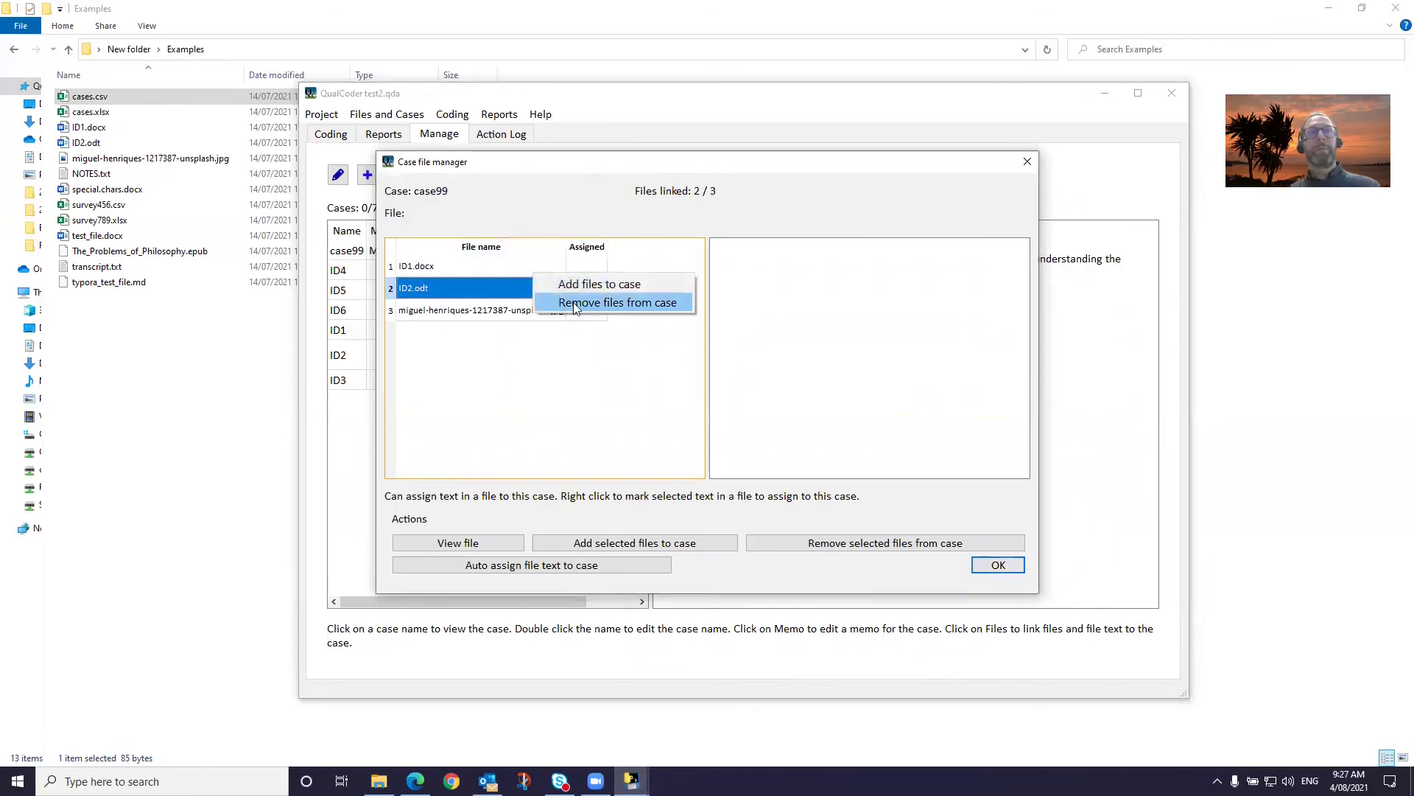
{"action": "left_click", "coordinate": [573, 302]}
{"action": "left_click", "coordinate": [696, 404]}
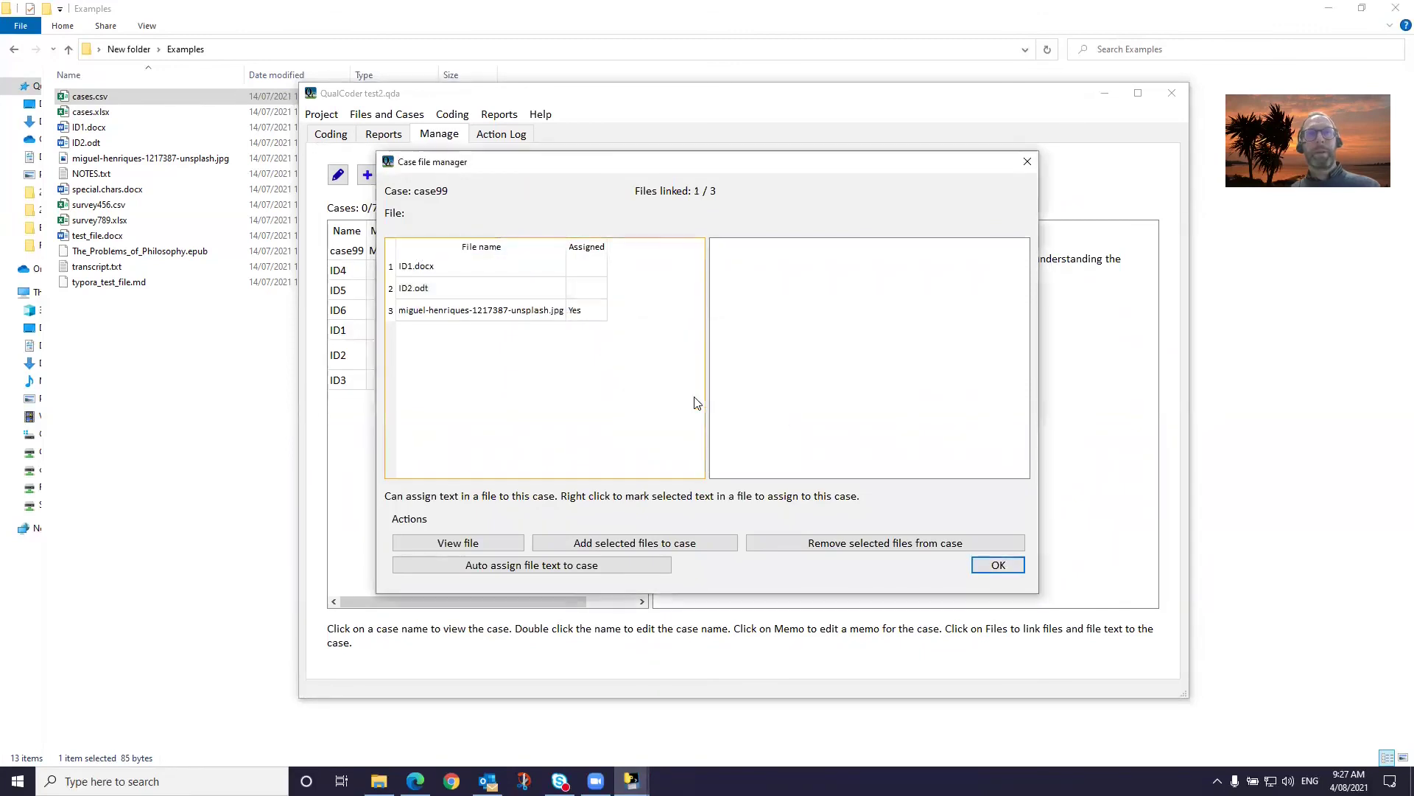
{"action": "left_click", "coordinate": [983, 563]}
- View the linked file contents of cases ID2, ID1 and case99 in turn
{"action": "left_click", "coordinate": [335, 352]}
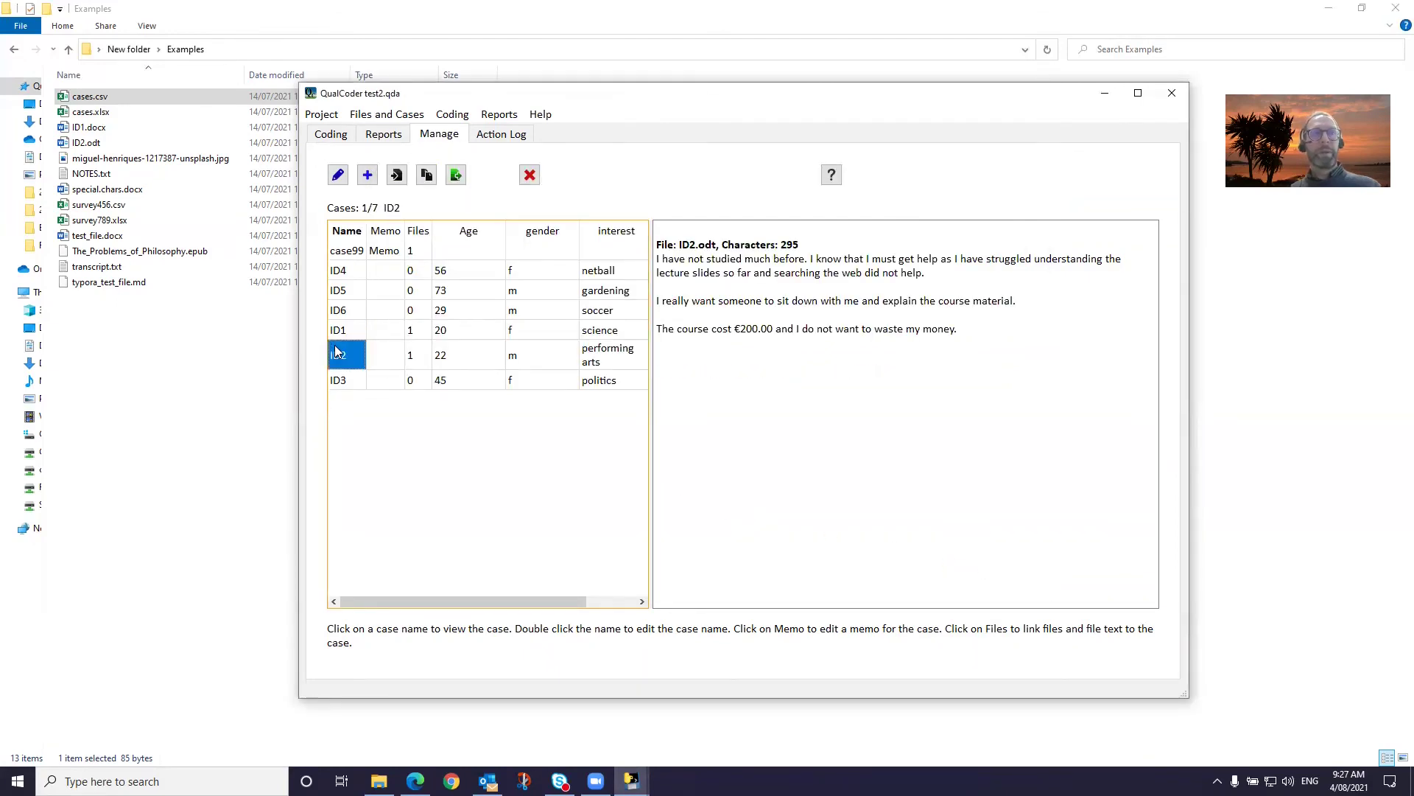
{"action": "left_click", "coordinate": [343, 331]}
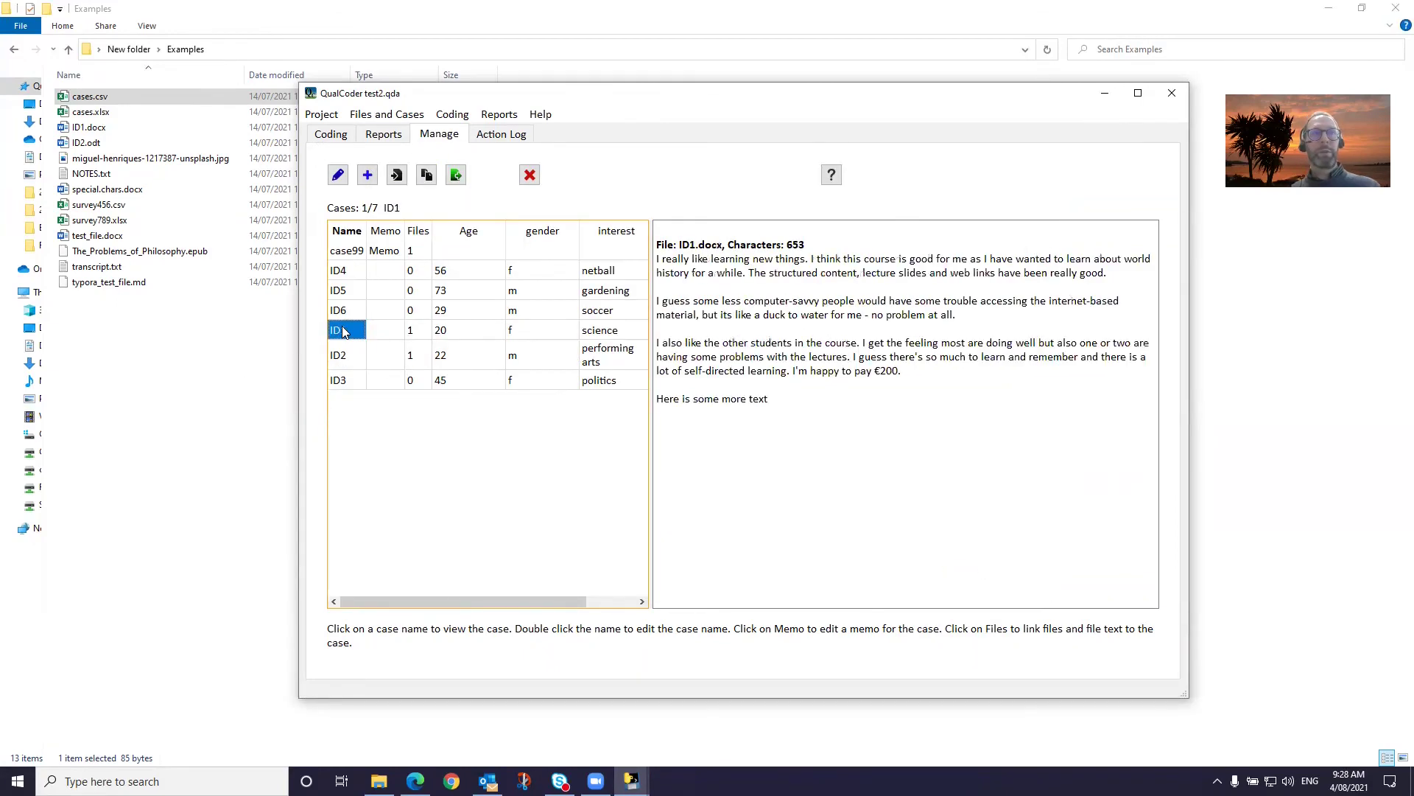
{"action": "left_click", "coordinate": [344, 254]}
- Open file management and check the ordering and file options available for ID1.docx, leaving the order as it is
{"action": "left_click", "coordinate": [387, 114]}
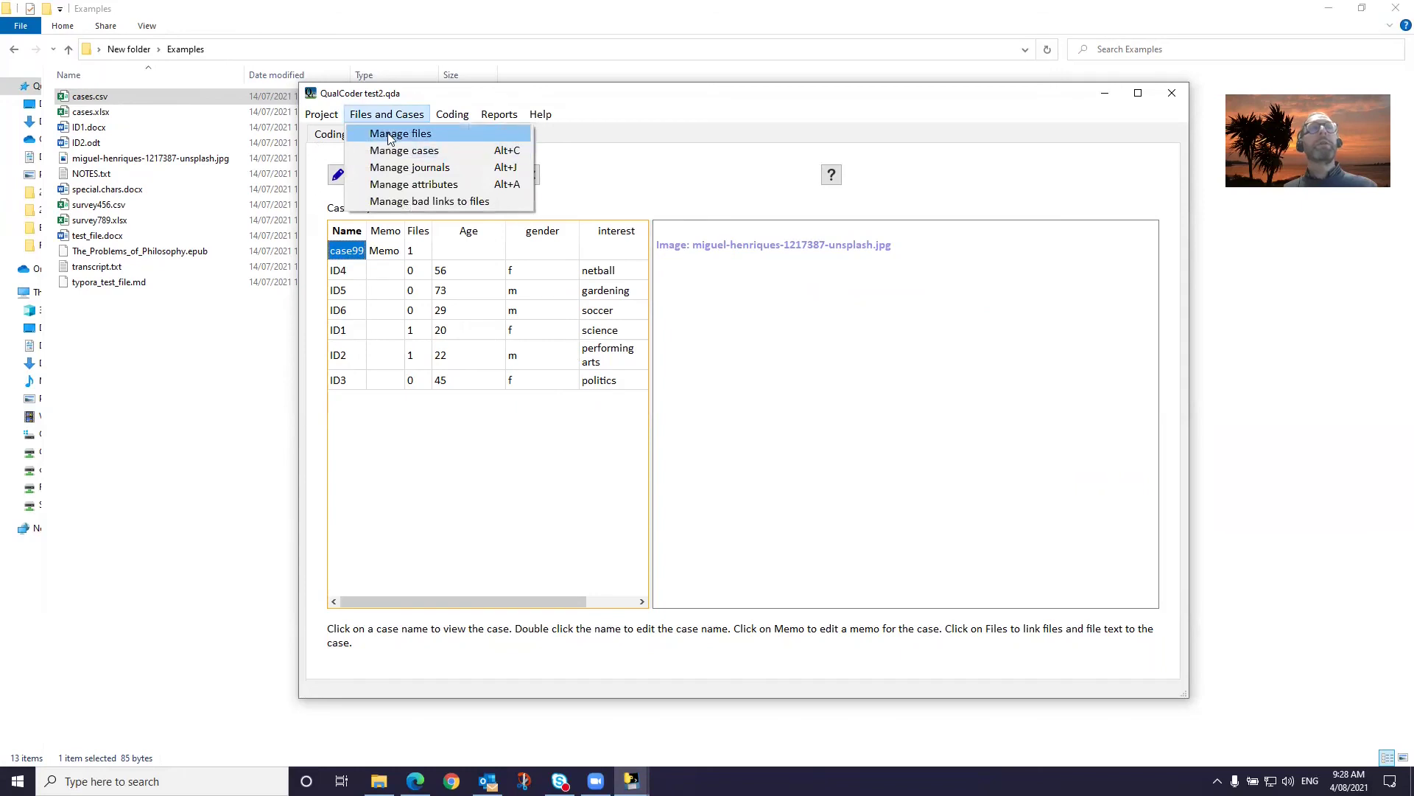
{"action": "left_click", "coordinate": [390, 135]}
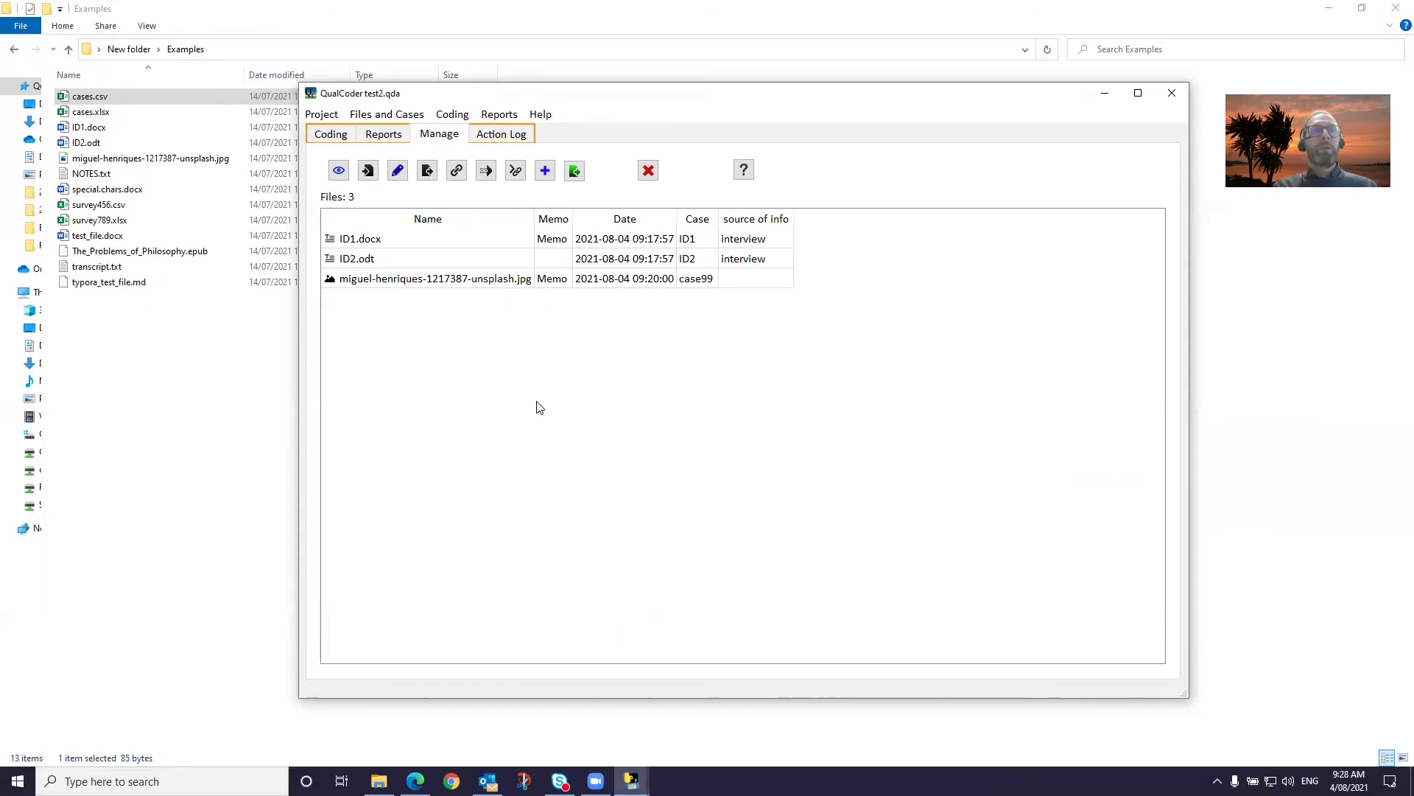
{"action": "right_click", "coordinate": [370, 244]}
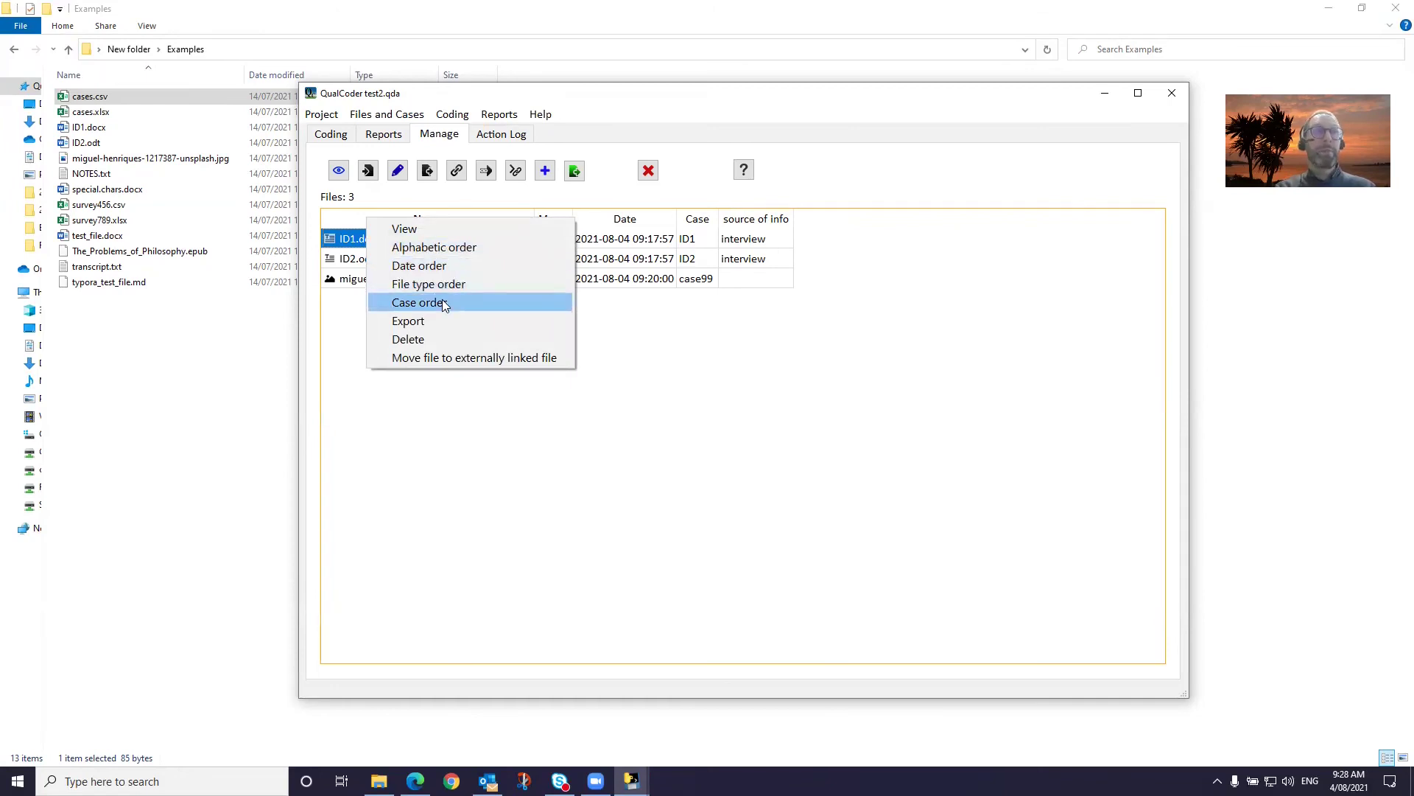
{"action": "left_click", "coordinate": [712, 380]}
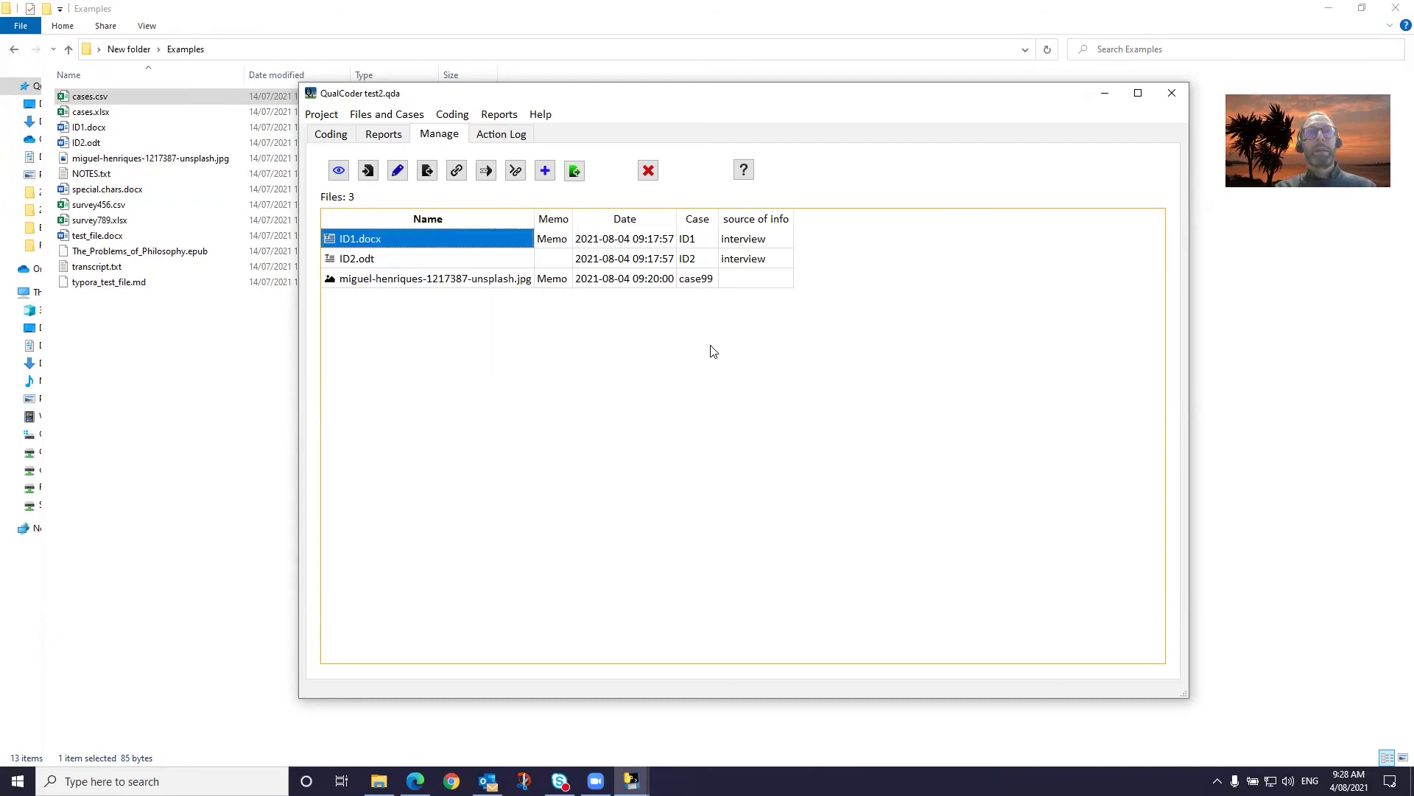
- Filter the file list to source of info "interview", then show all rows again
{"action": "right_click", "coordinate": [759, 241]}
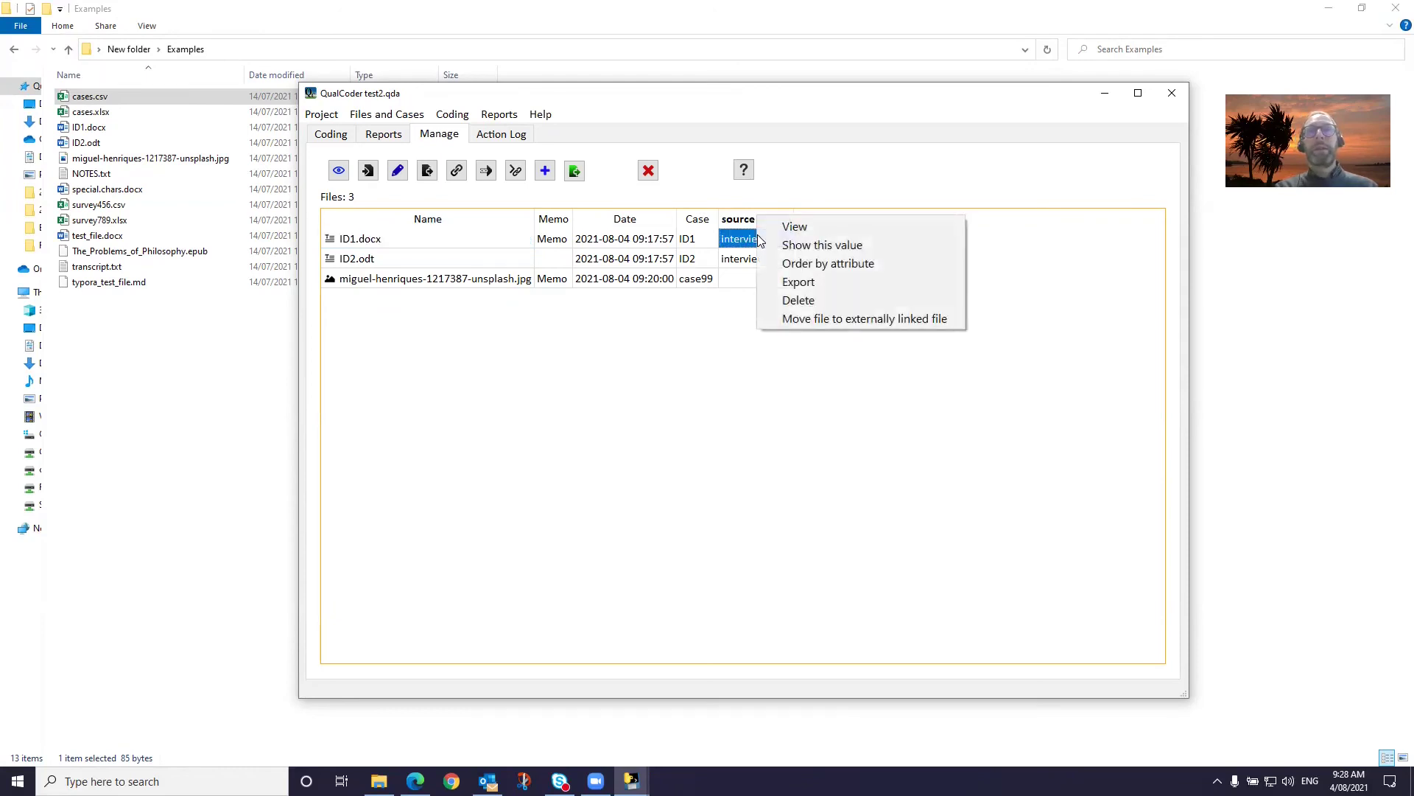
{"action": "left_click", "coordinate": [864, 247]}
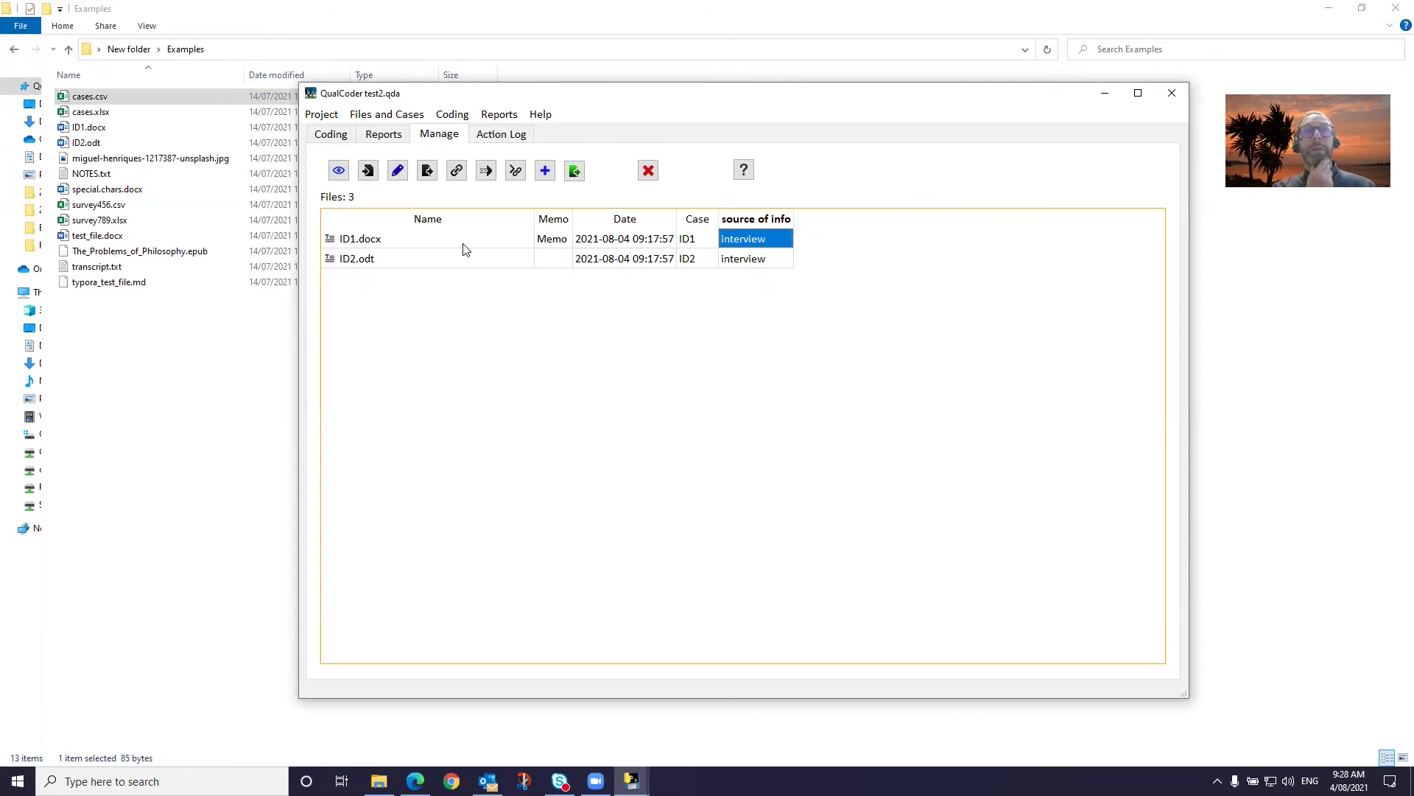
{"action": "right_click", "coordinate": [744, 237]}
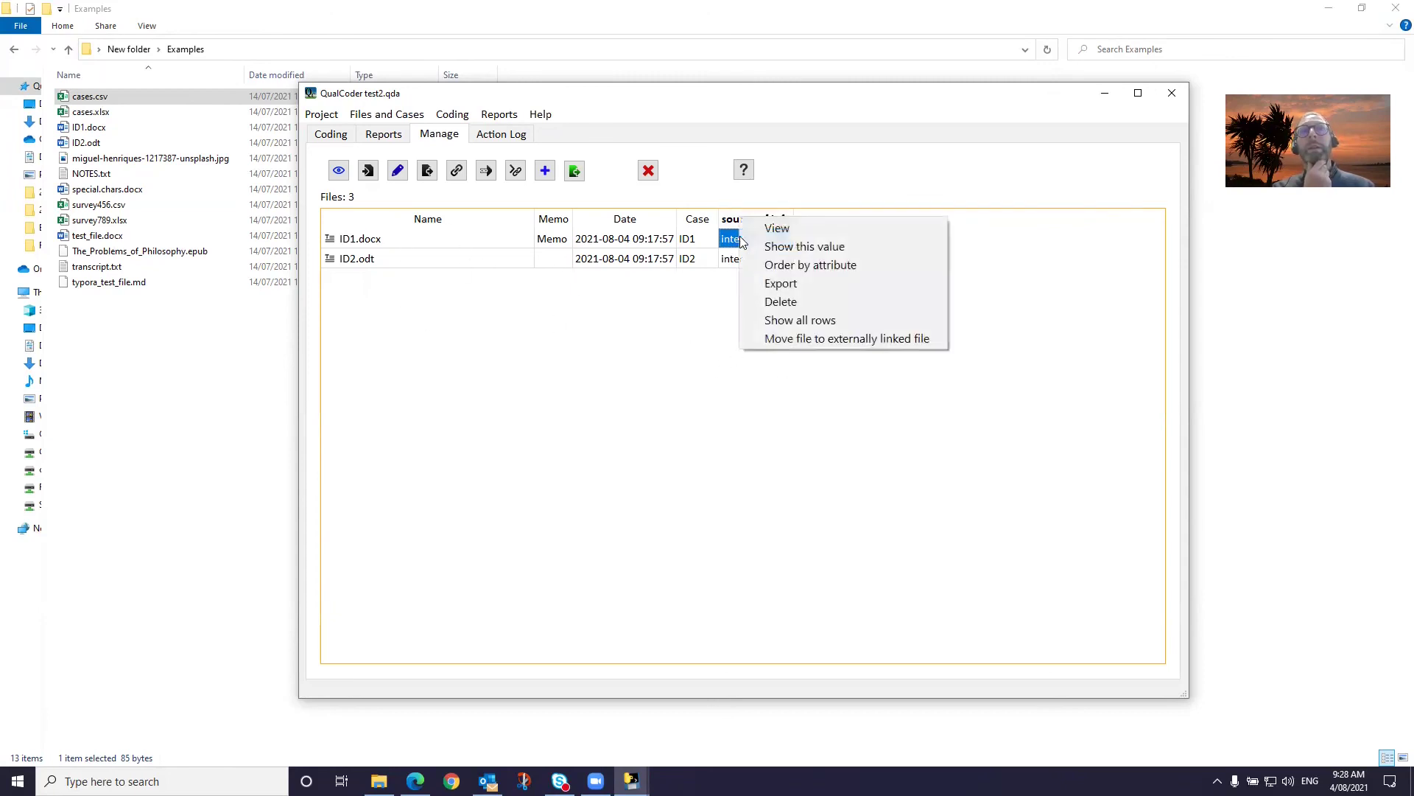
{"action": "left_click", "coordinate": [807, 319]}
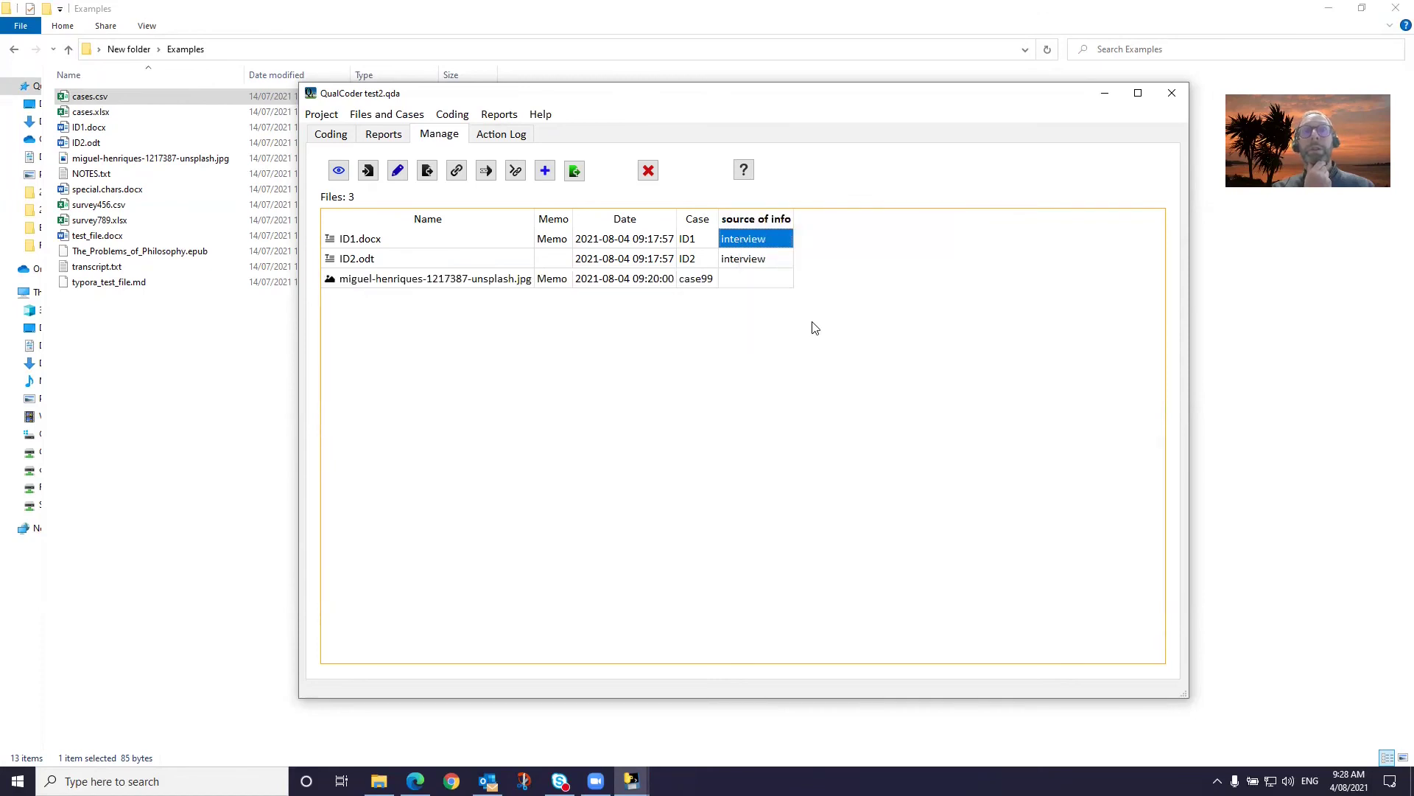